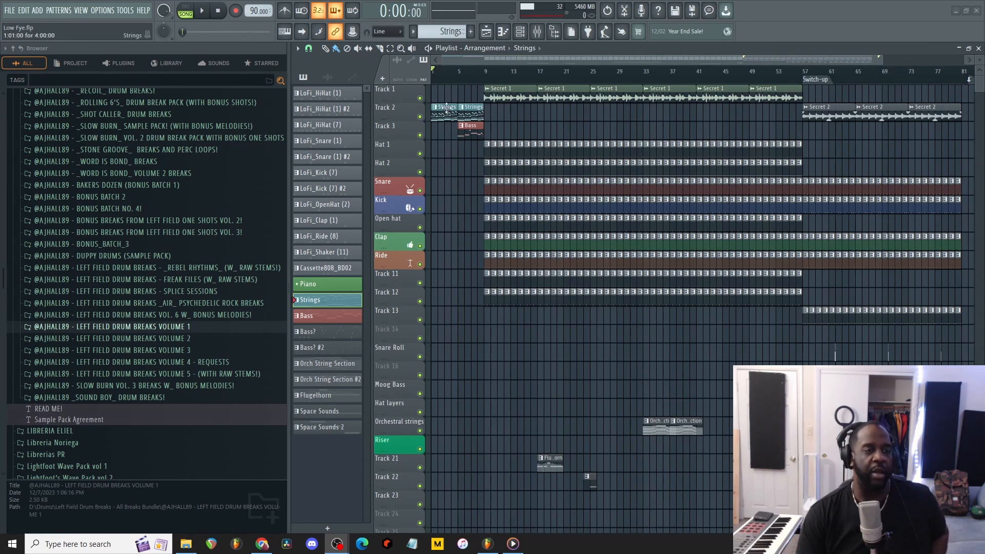
# Open the channel rack, shift it aside, and open the Strings pattern's Reason Rack Plugin
pyautogui.press('F6')
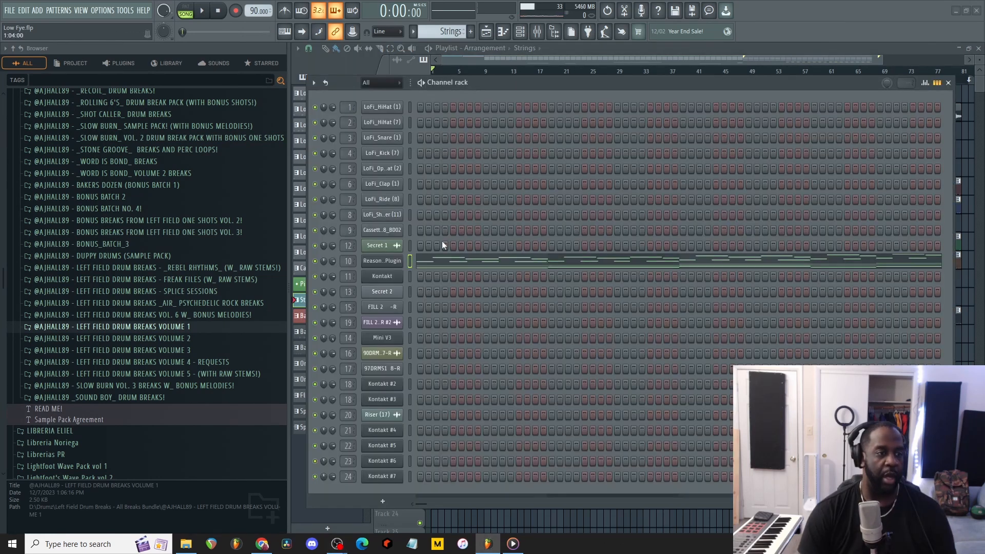
pyautogui.moveTo(573, 83); pyautogui.dragTo(632, 83)
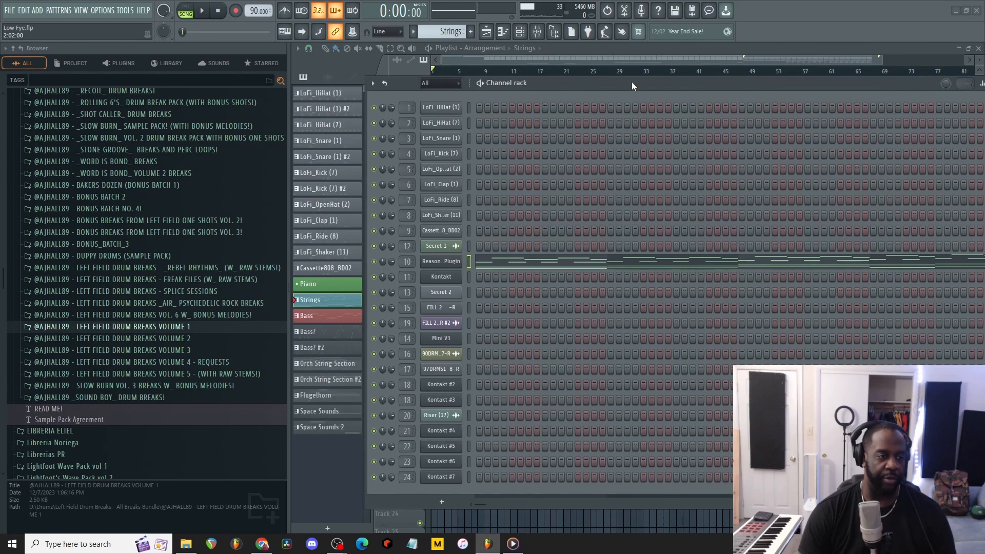
pyautogui.click(451, 260)
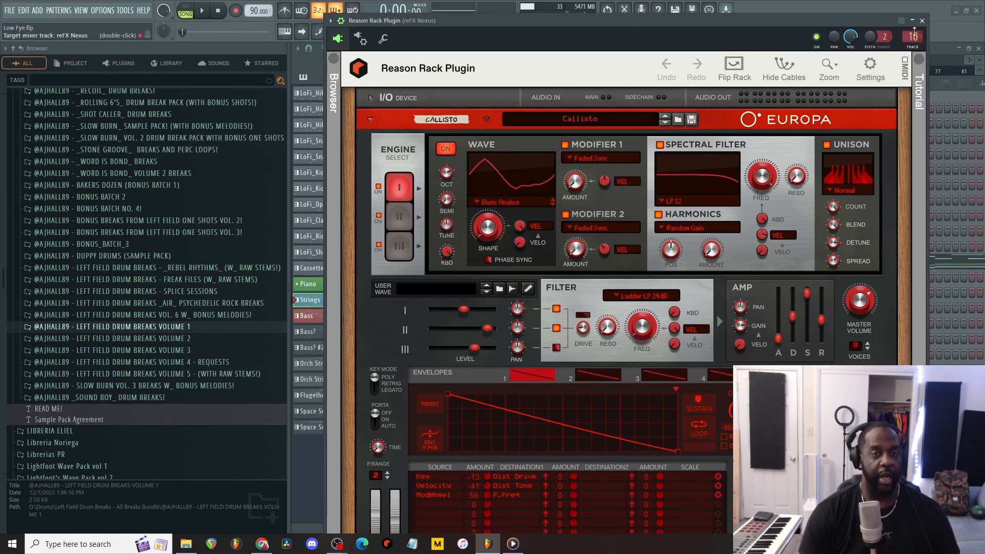
# Play the Strings pattern on its own in pattern mode, view its notes in the piano roll, and return to the playlist
pyautogui.press('l')
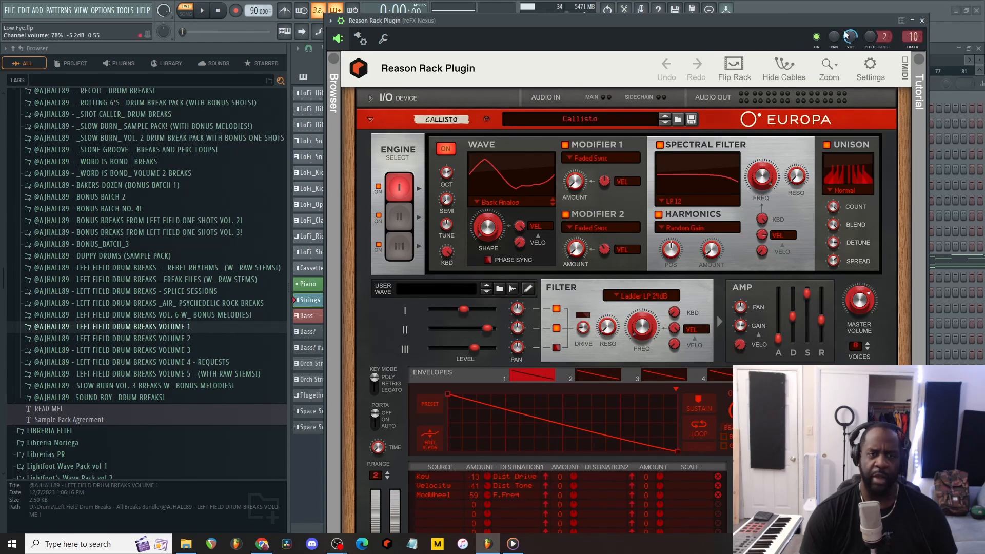
pyautogui.moveTo(817, 22); pyautogui.dragTo(984, 22)
pyautogui.press('space')
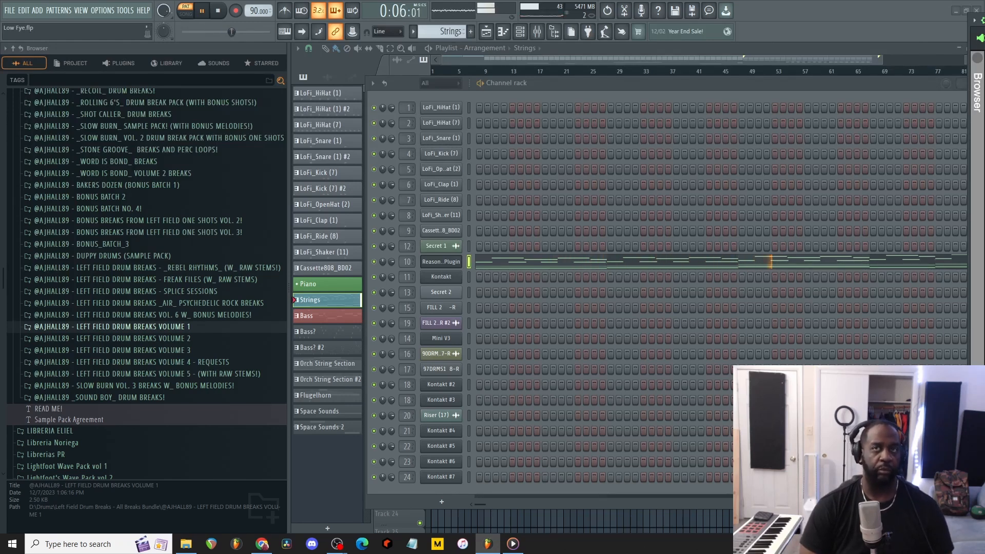
pyautogui.press('F7')
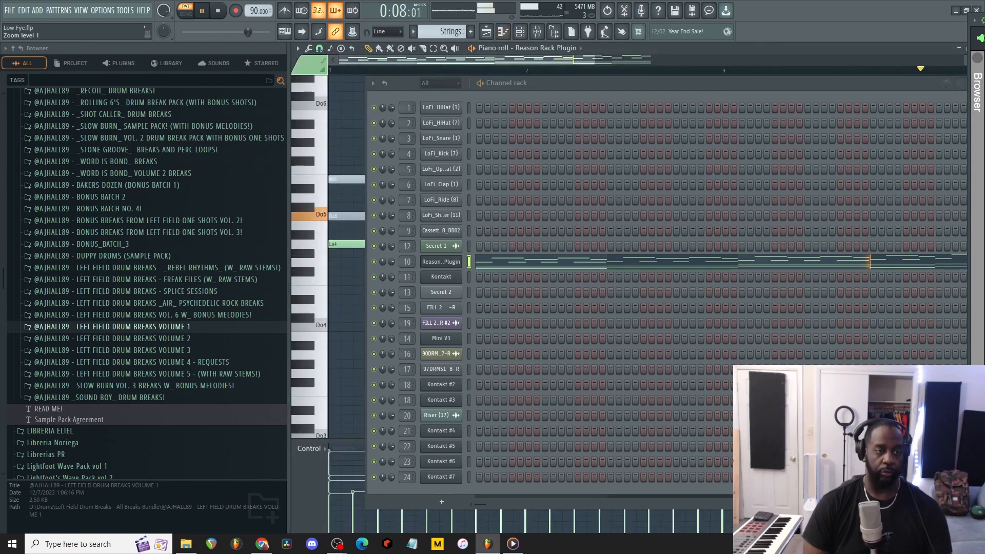
pyautogui.press('F6')
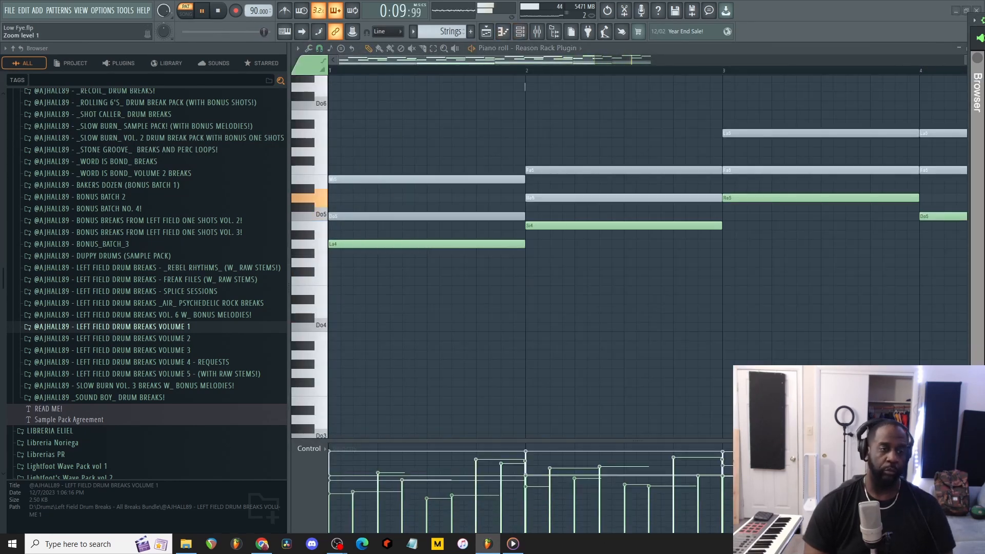
pyautogui.press('space')
pyautogui.press('F5')
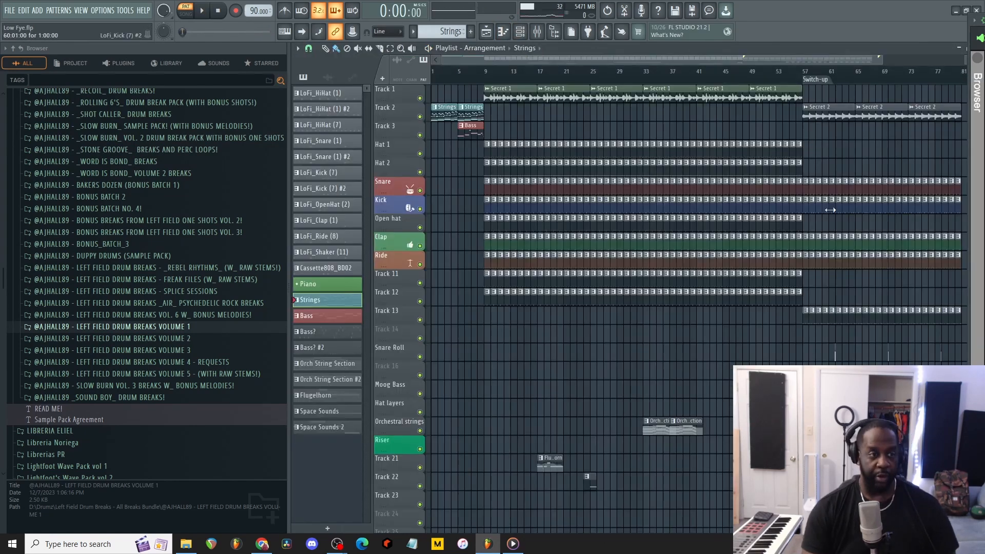
# Select the Bass pattern and open its Kontakt instrument from the channel rack
pyautogui.click(329, 317)
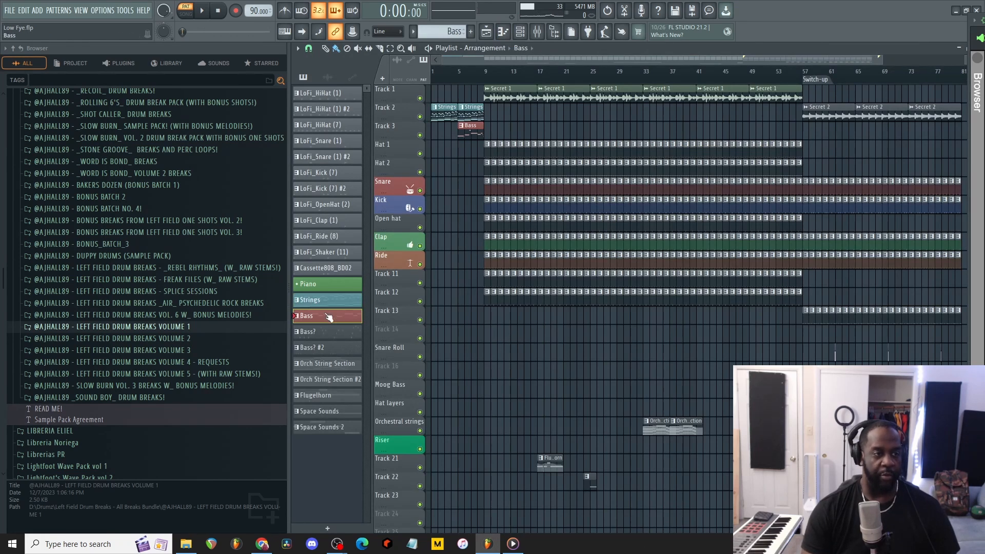
pyautogui.press('F6')
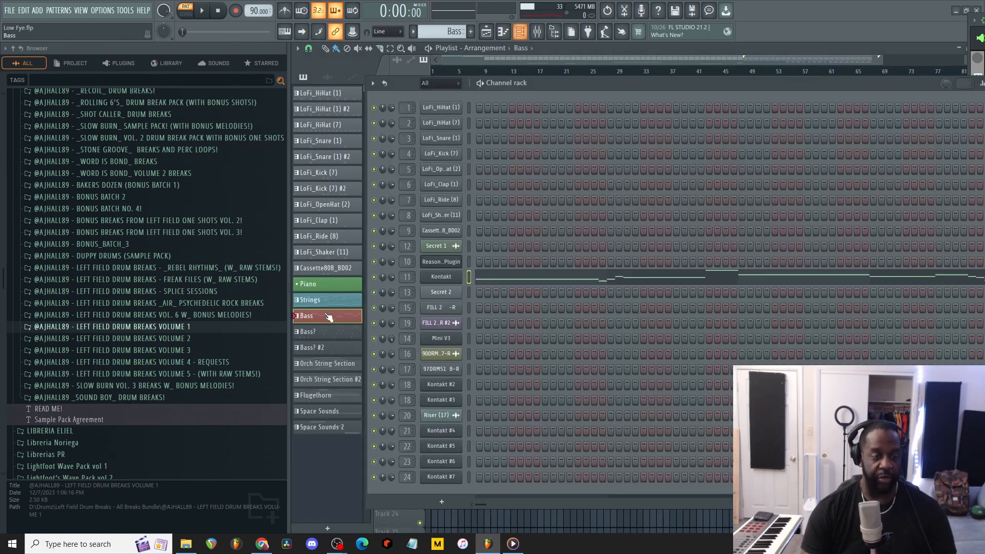
pyautogui.click(449, 282)
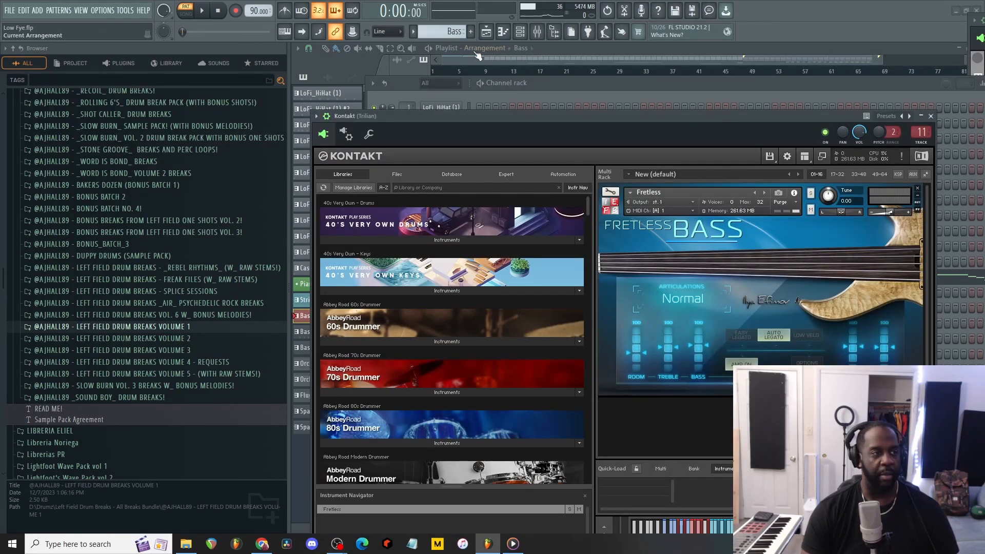
# Play the Bass pattern while examining its notes in the piano roll, closing Kontakt, and return to the playlist
pyautogui.press('space')
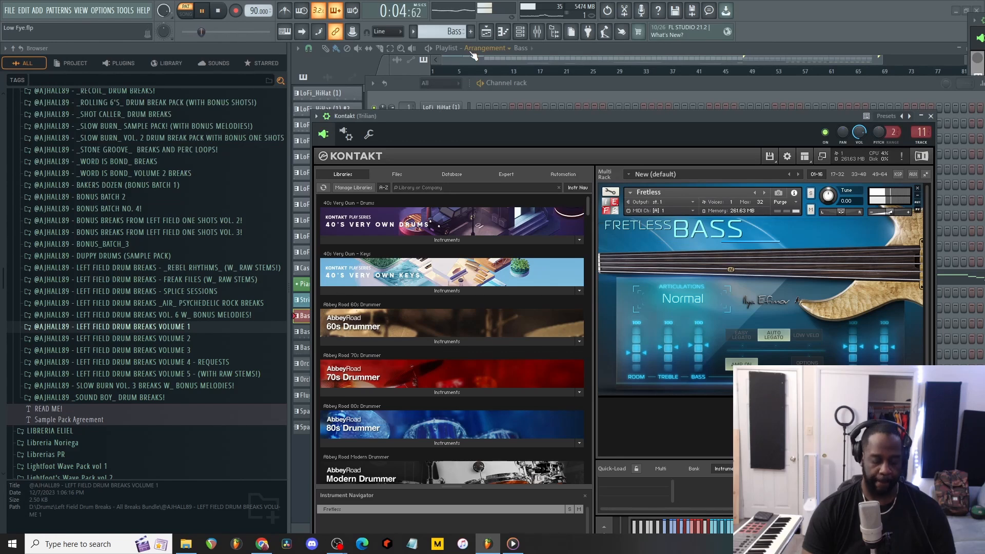
pyautogui.press('F7')
pyautogui.press('F6')
pyautogui.press('F6')
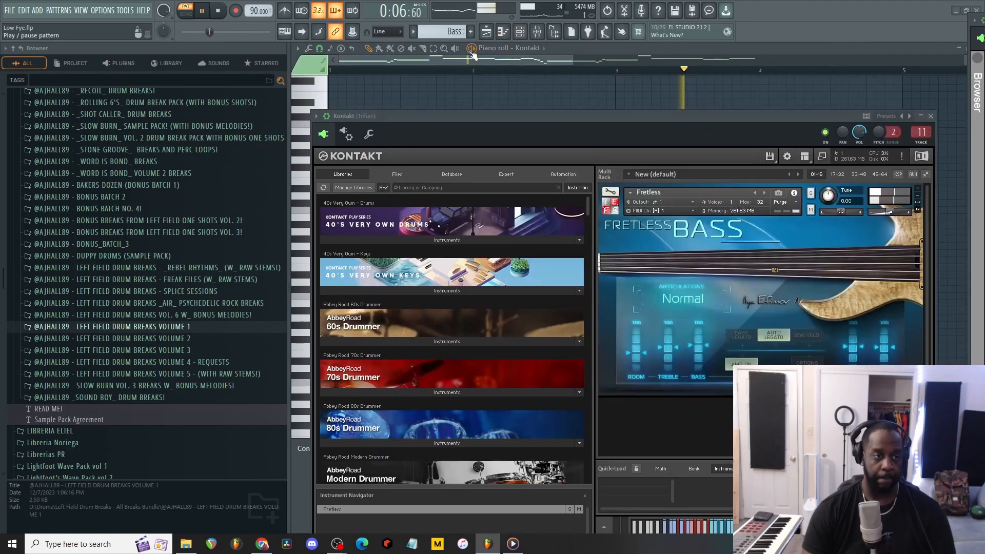
pyautogui.click(931, 117)
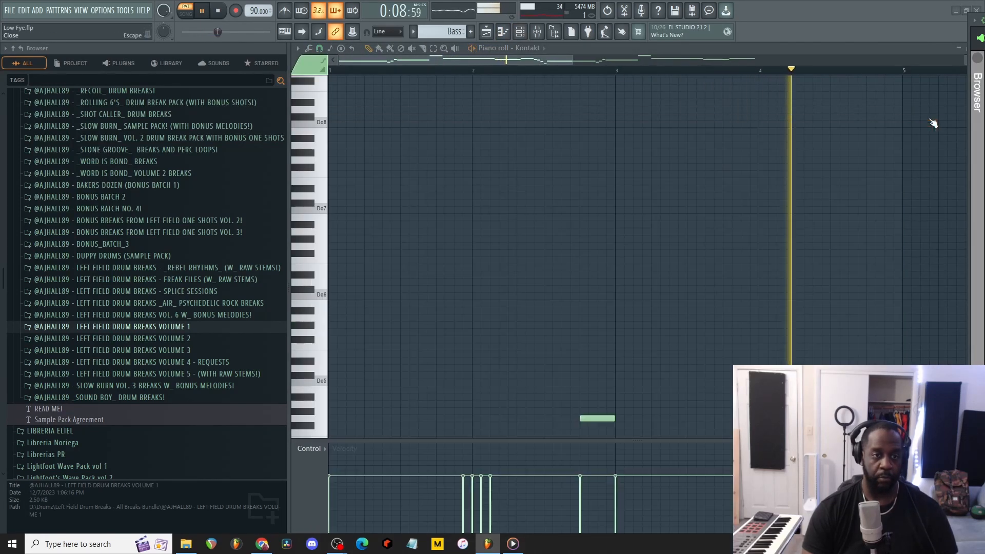
pyautogui.scroll(-2, 630, 162)
pyautogui.press('space')
pyautogui.press('F5')
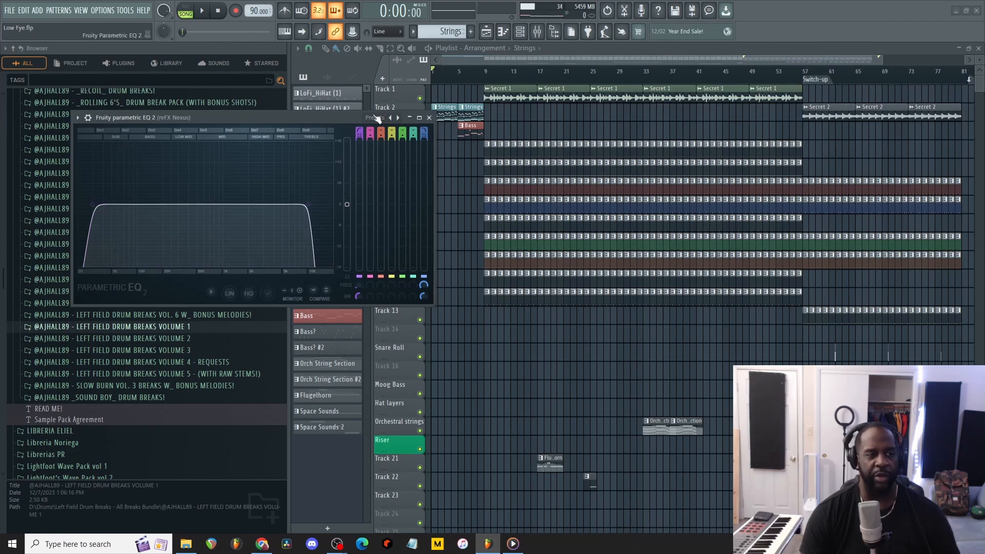
# Close the Fruity Parametric EQ 2 and iZotope Vinyl effect windows after reviewing them
pyautogui.click(429, 118)
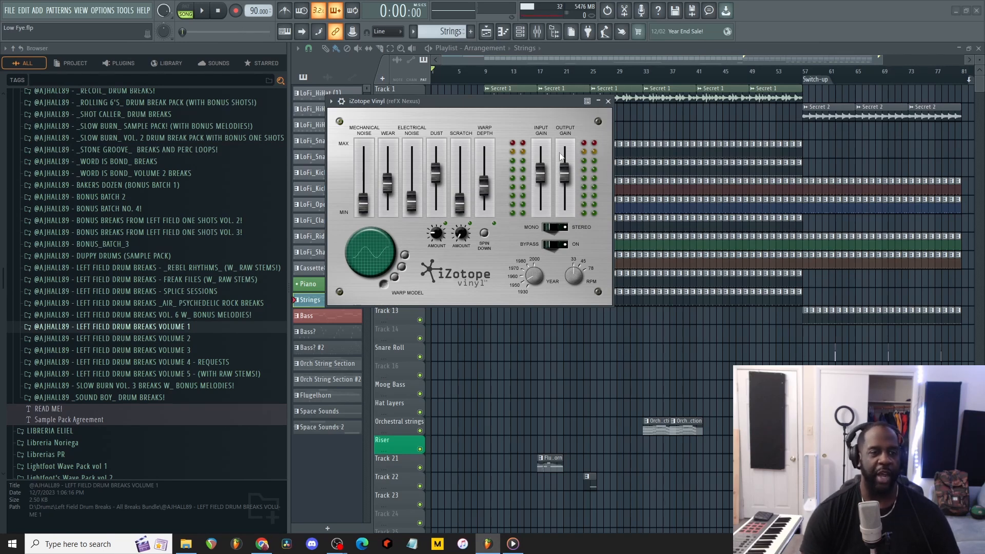
pyautogui.click(608, 101)
# Select the Bass pattern and play the arrangement's intro in the playlist to hear Strings and Bass together
pyautogui.click(334, 316)
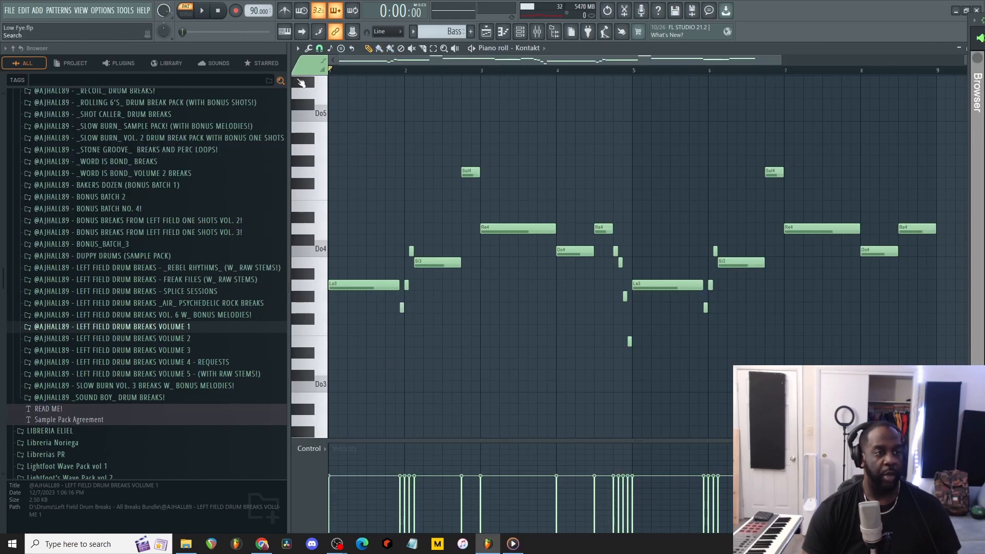
pyautogui.press('F5')
pyautogui.press('space')
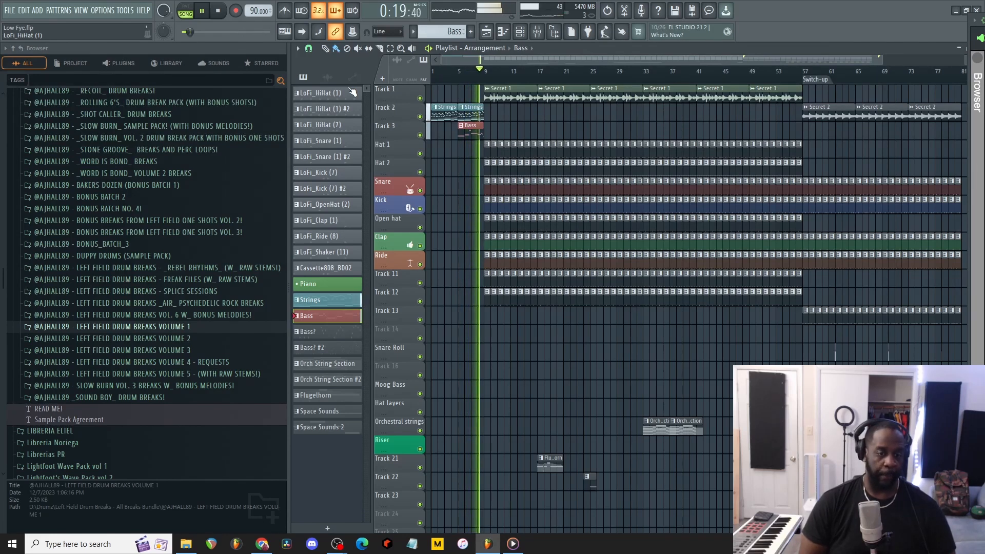
pyautogui.press('space')
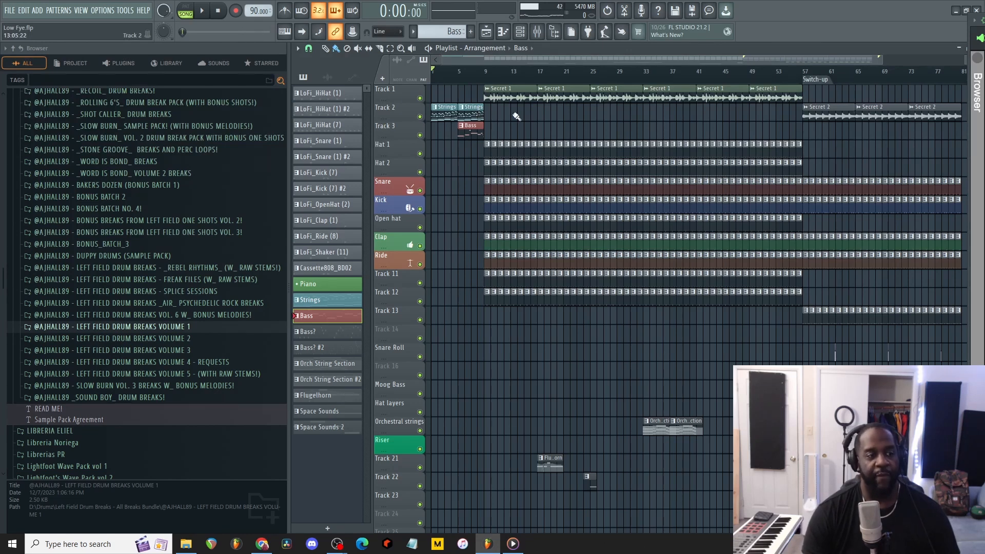
# Select the Secret 1 audio clip, solo Track 1, and listen to it from bar 9
pyautogui.click(327, 77)
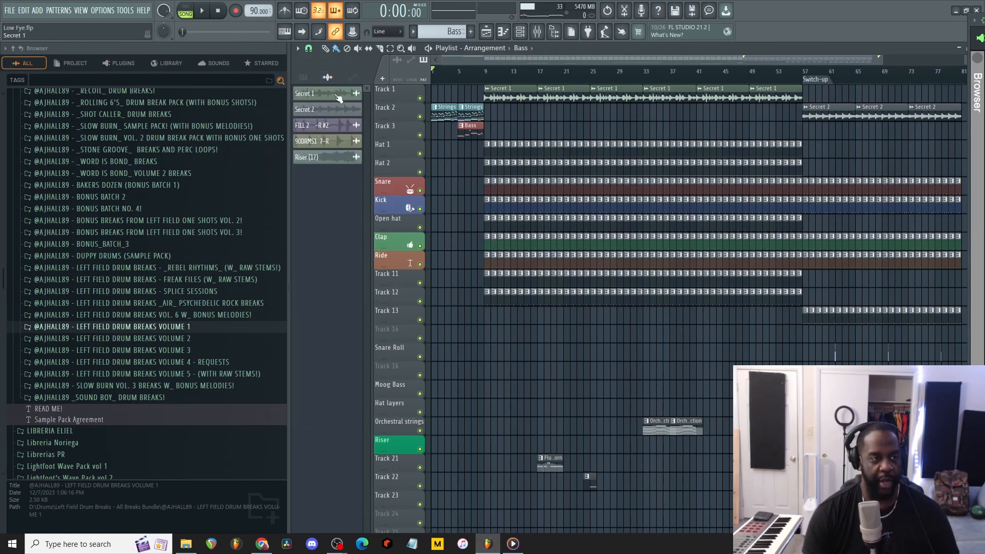
pyautogui.click(337, 97)
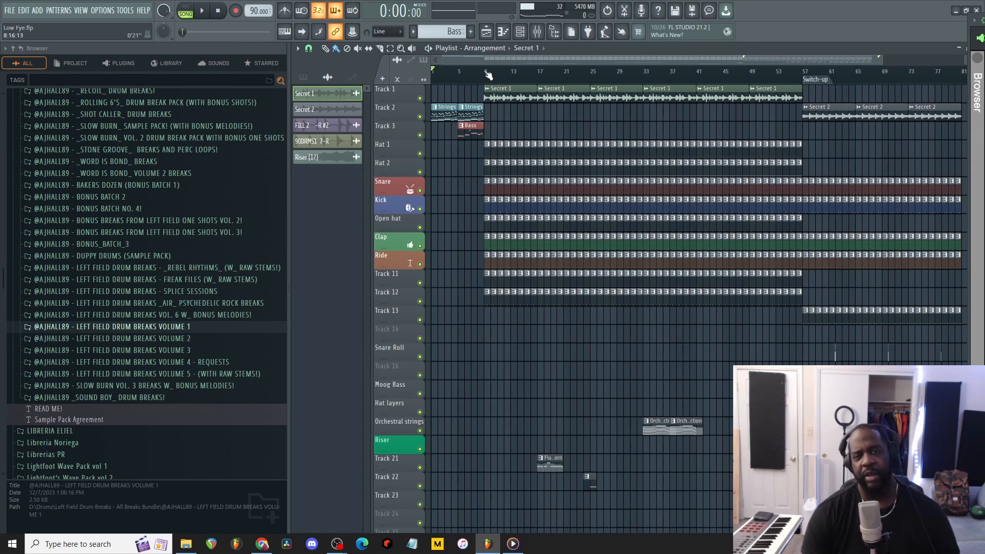
pyautogui.keyDown('ctrl'); pyautogui.click(419, 98); pyautogui.keyUp('ctrl')
pyautogui.click(486, 75)
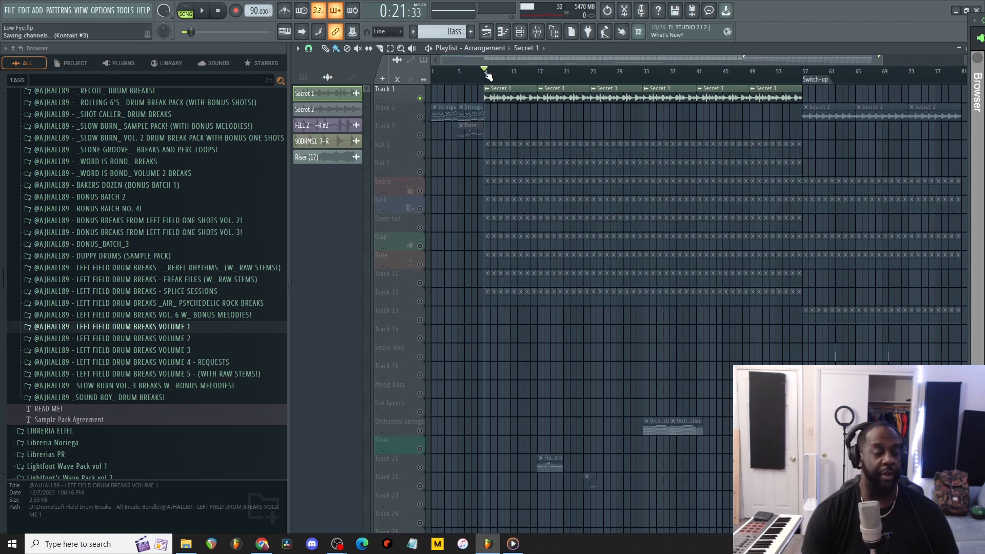
pyautogui.press('space')
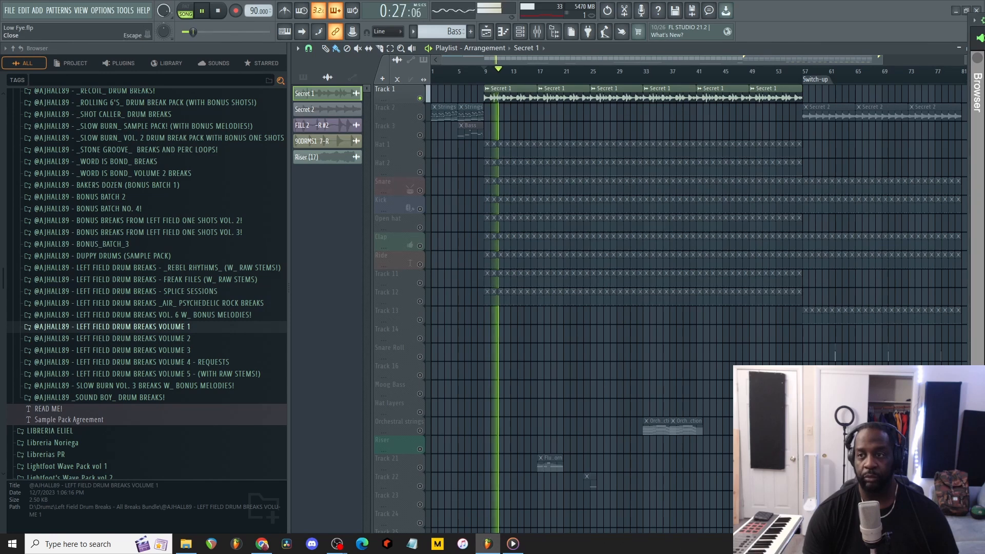
pyautogui.press('Escape')
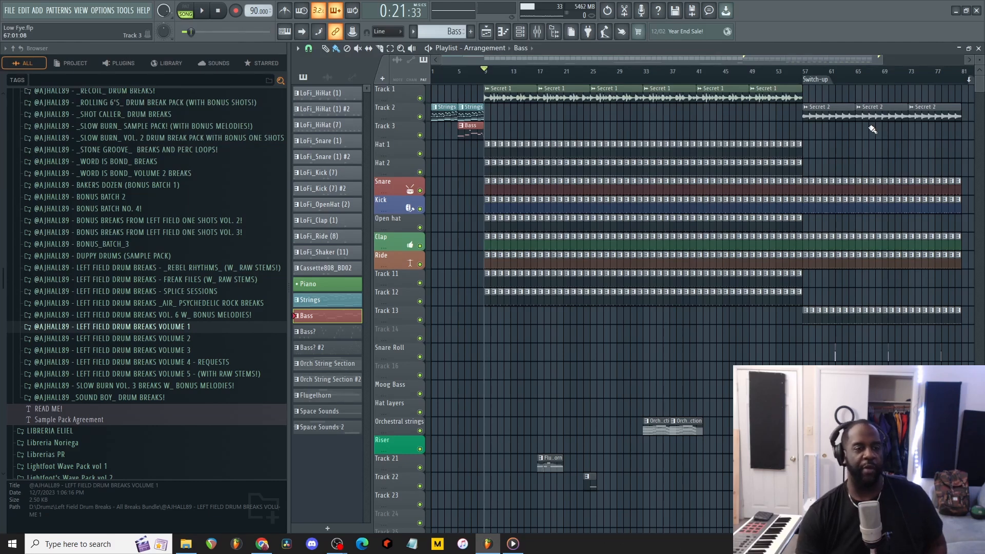
# Select the LoFi_HiHat (1) pattern, mute Track 1, and play the drum section from bar 9
pyautogui.click(339, 98)
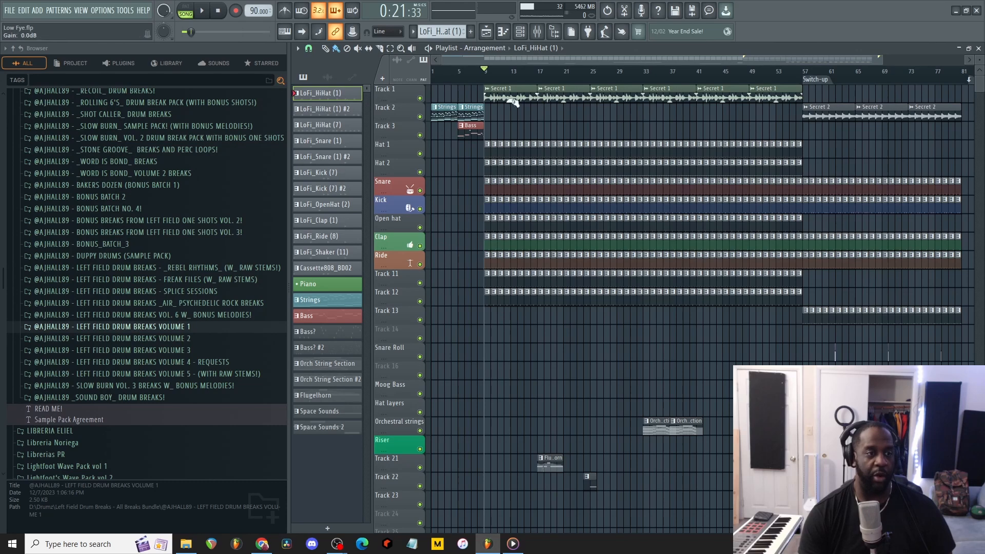
pyautogui.click(419, 98)
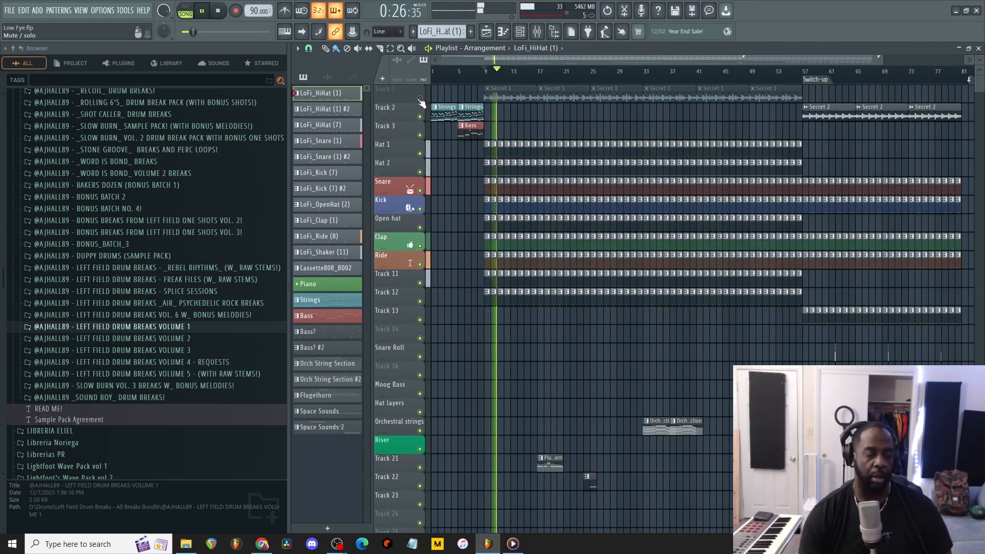
pyautogui.scroll(5, 474, 193)
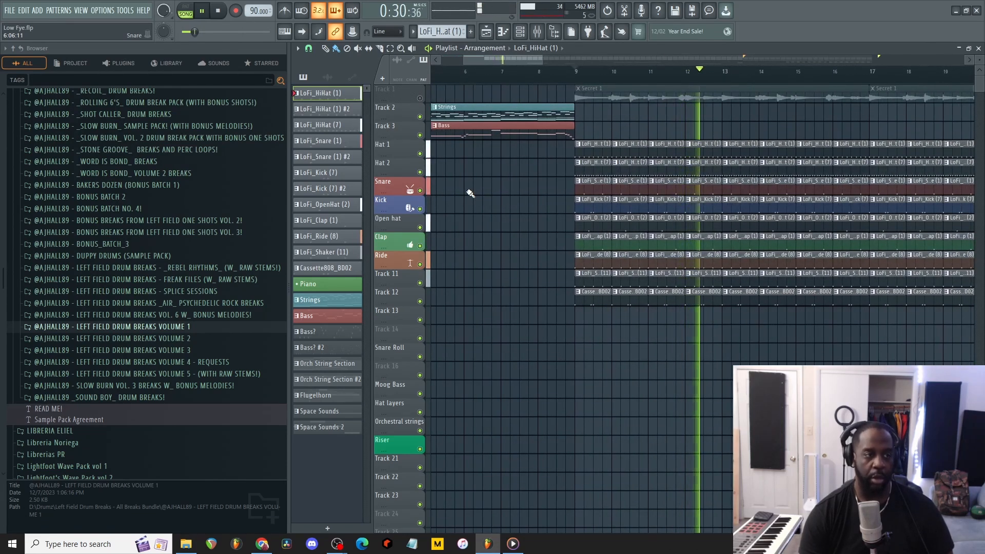
pyautogui.press('space')
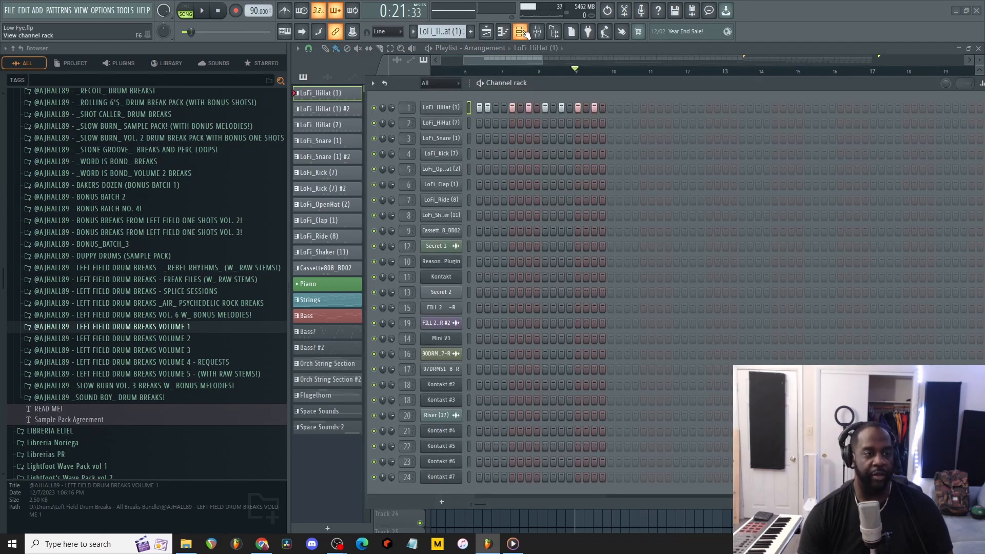
# Switch to pattern mode and listen to the LoFi_HiHat (1) pattern in the channel rack
pyautogui.press('l')
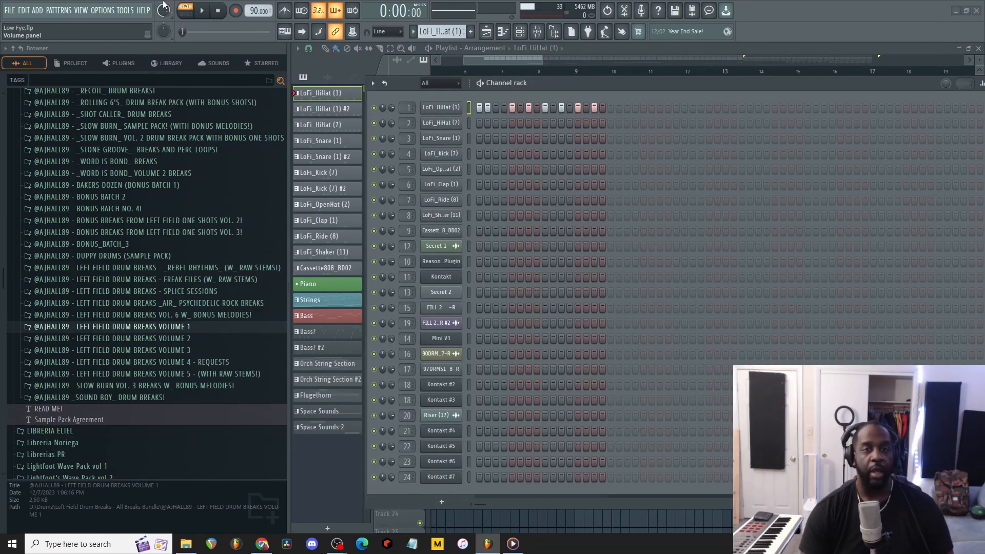
pyautogui.press('space')
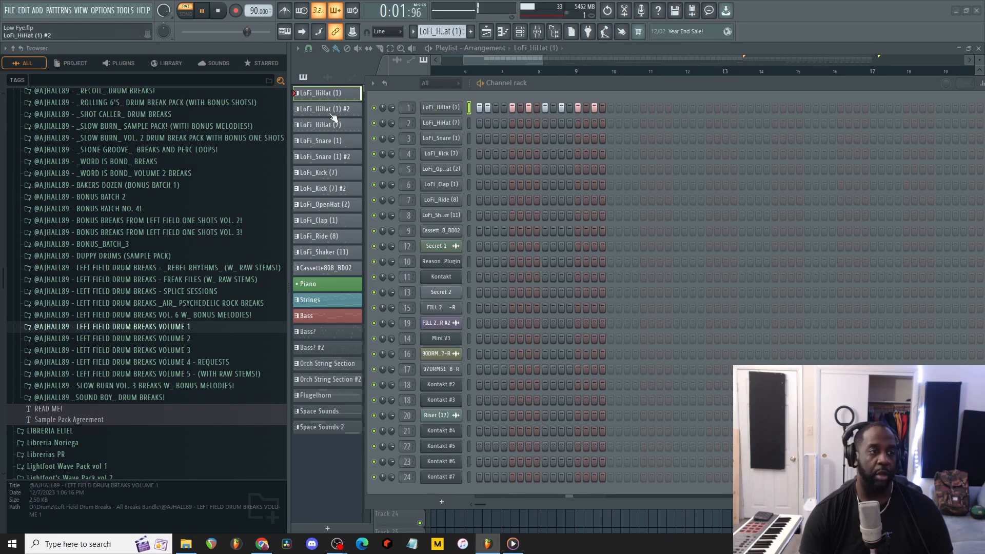
pyautogui.press('space')
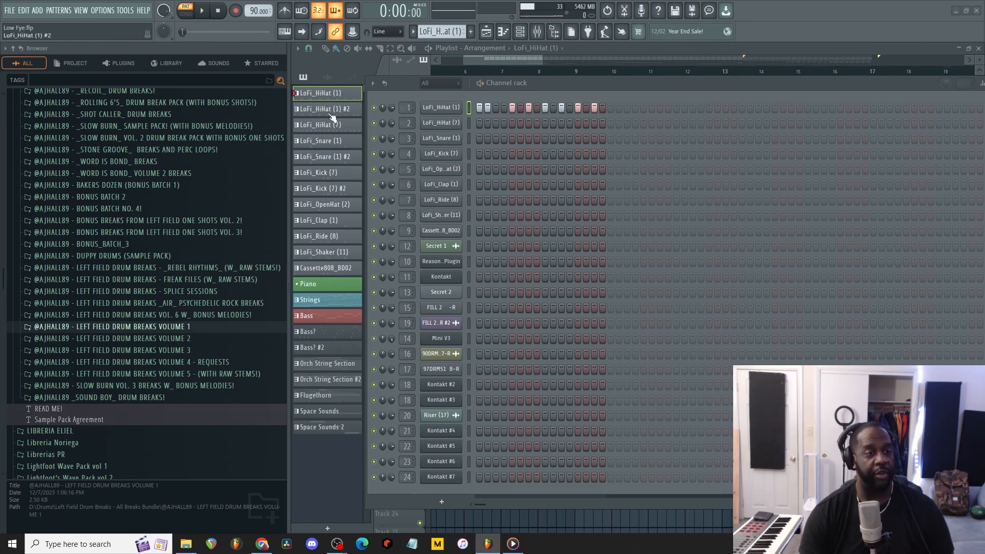
# Select the LoFi_HiHat (1) #2 pattern and listen to it on its own
pyautogui.click(330, 115)
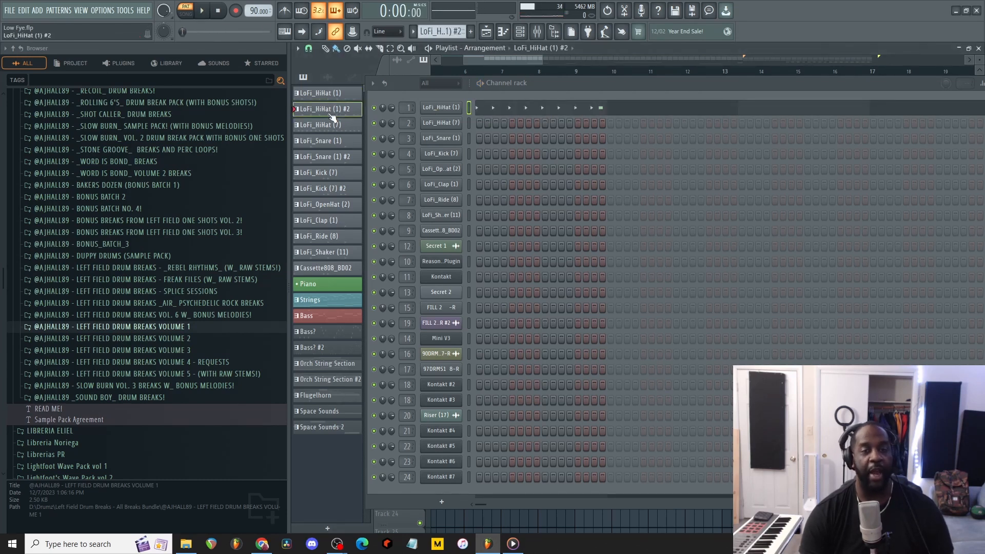
pyautogui.press('space')
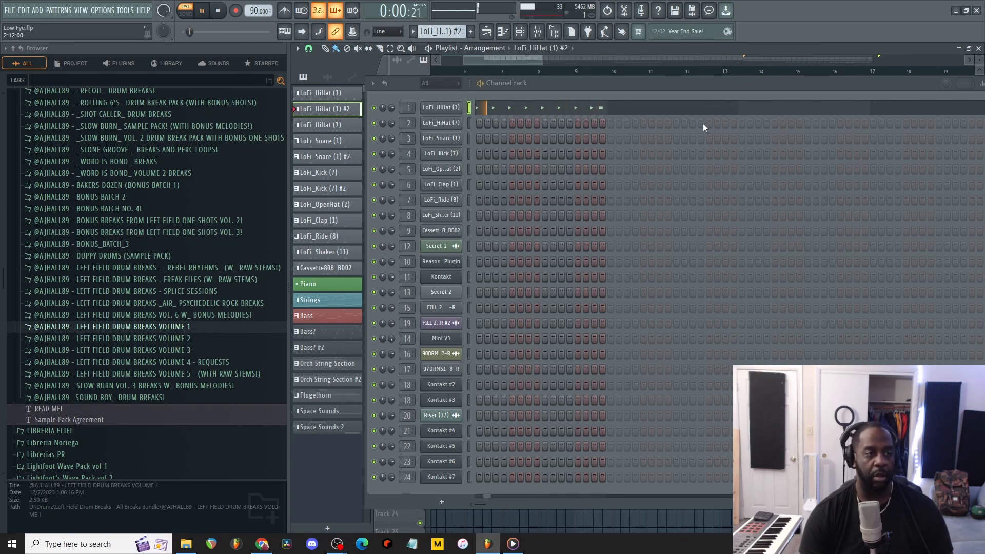
pyautogui.press('space')
# Move the channel rack clear of the track names, then select the LoFi_HiHat (7) pattern and listen to it on its own
pyautogui.moveTo(651, 84); pyautogui.dragTo(714, 65)
pyautogui.click(328, 126)
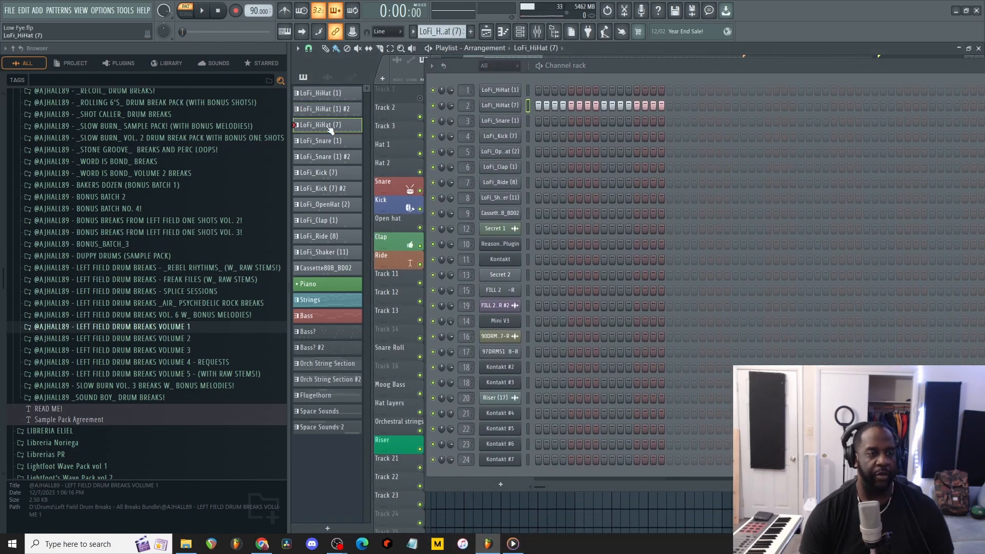
pyautogui.press('space')
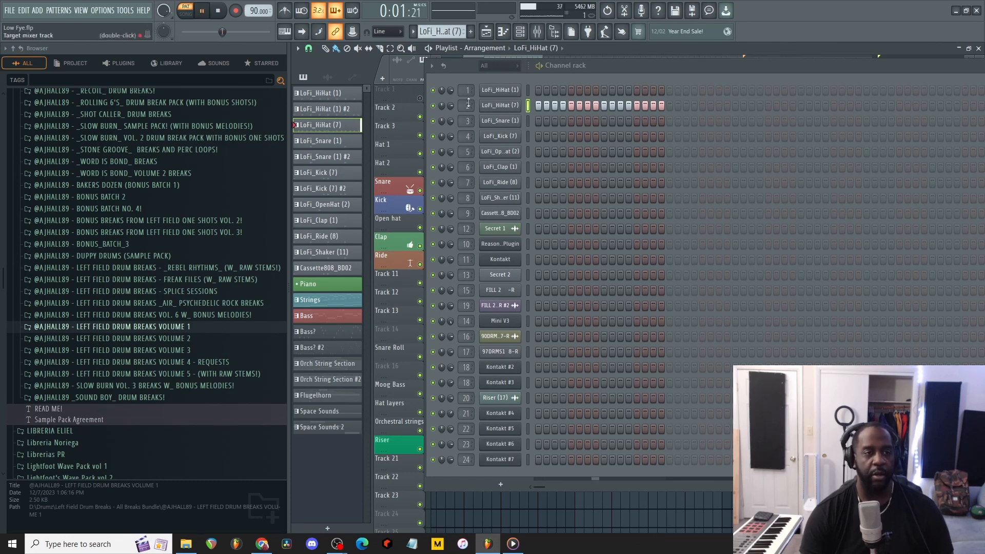
pyautogui.press('space')
# Examine the notes and velocities of the LoFi_HiHat (7) channel in the piano roll, then return to the playlist
pyautogui.rightClick(512, 106)
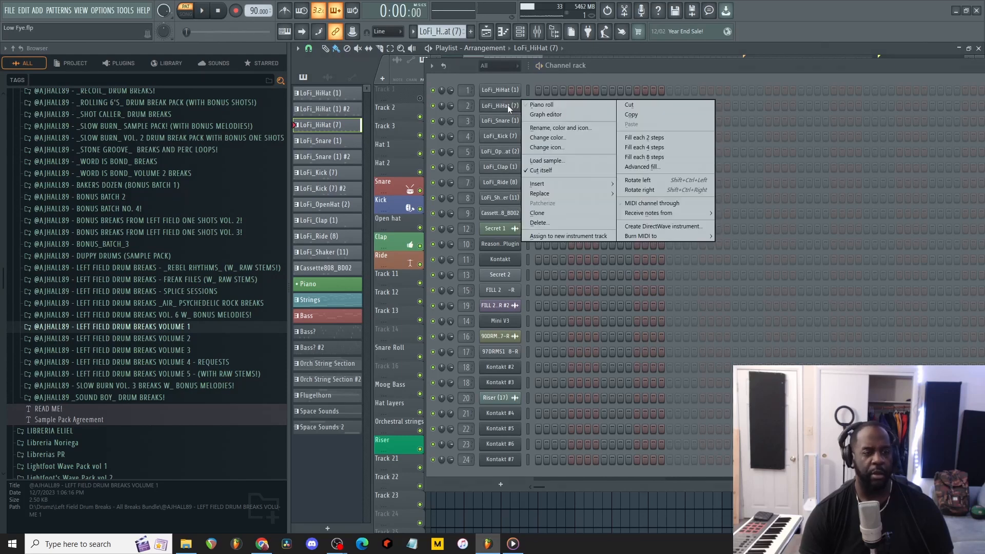
pyautogui.click(524, 104)
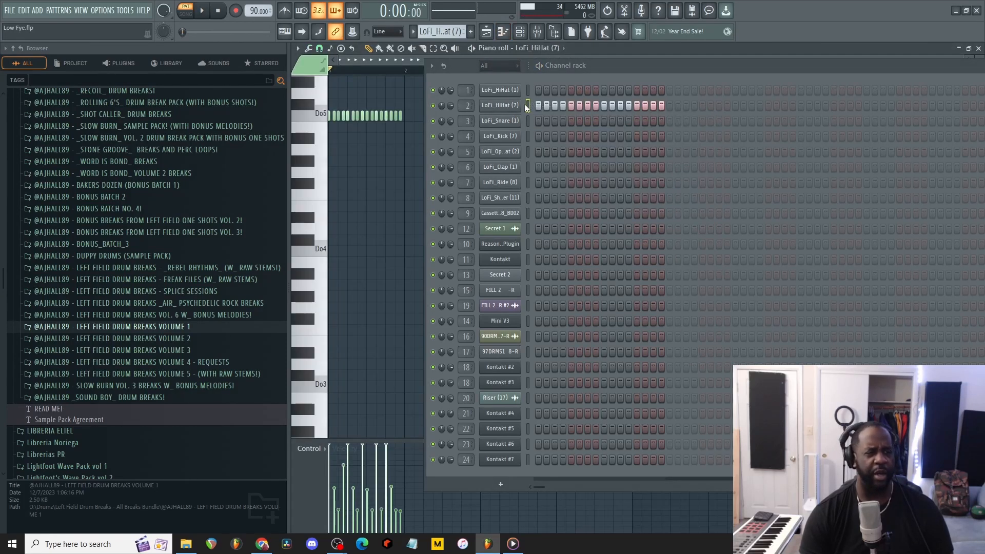
pyautogui.scroll(2, 339, 315)
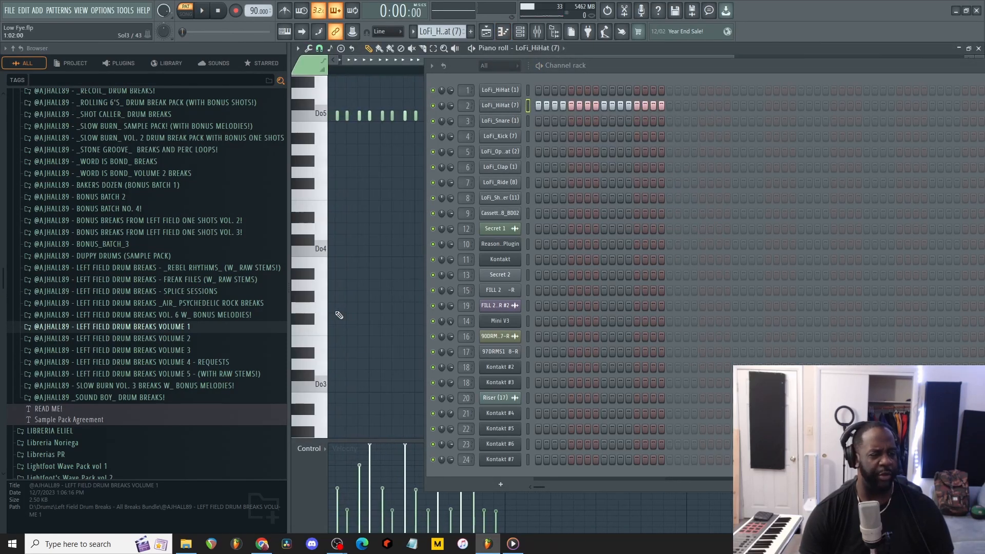
pyautogui.press('F6')
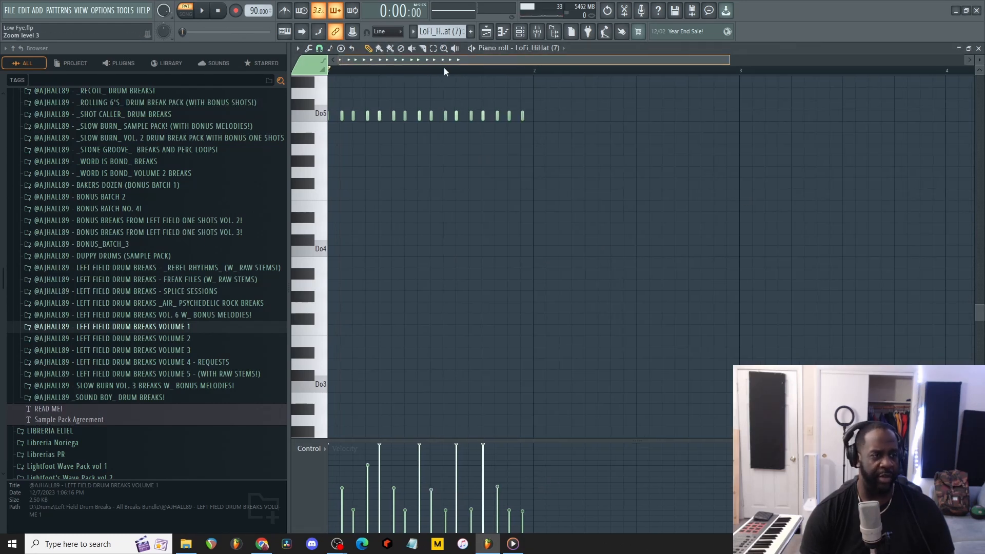
pyautogui.scroll(3, 335, 272)
pyautogui.scroll(1, 335, 274)
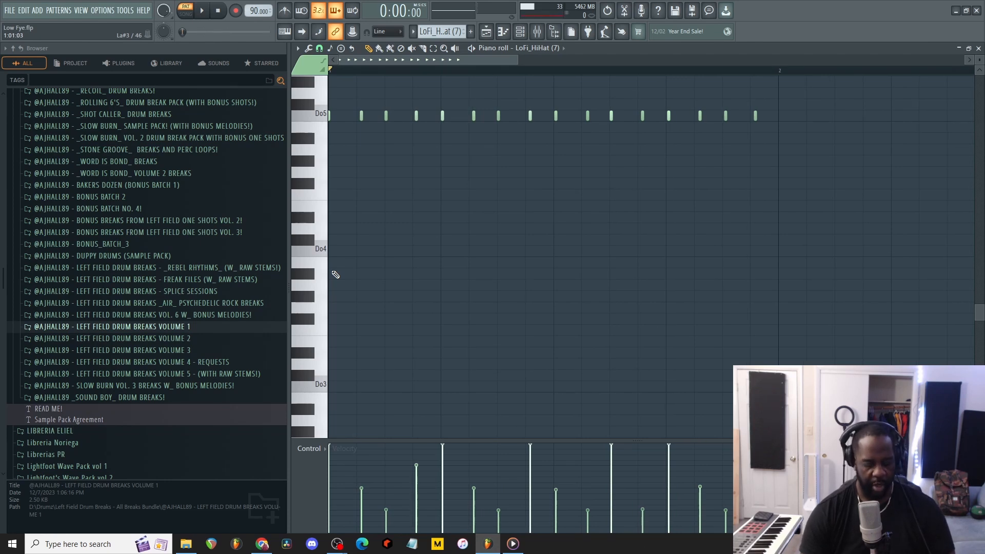
pyautogui.press('F5')
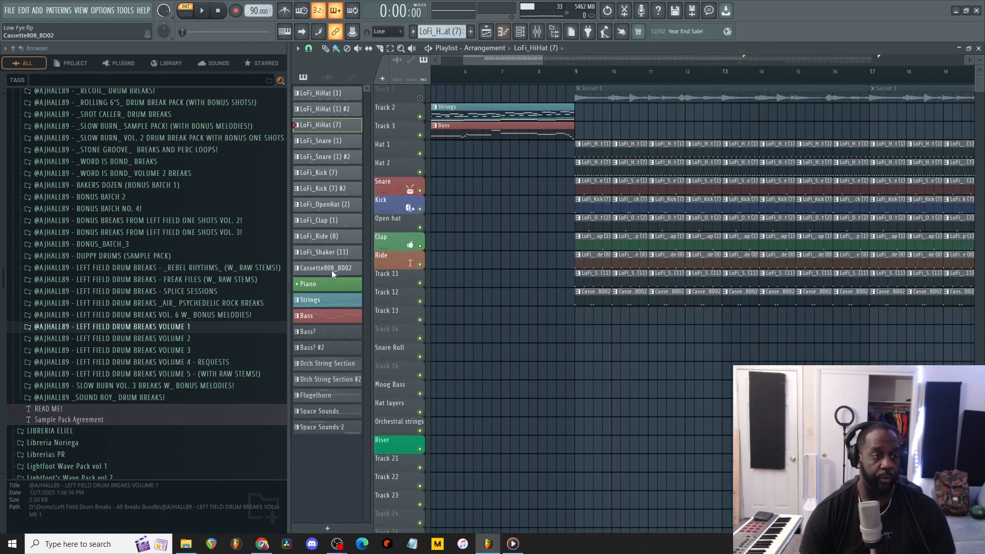
# Select the LoFi_Snare (1) pattern and listen to it on its own
pyautogui.click(347, 149)
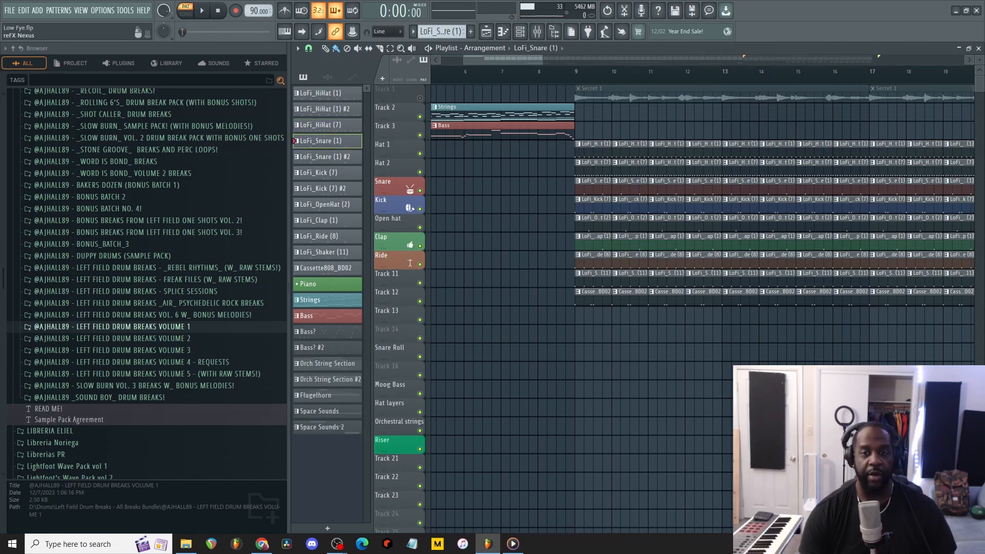
pyautogui.press('space')
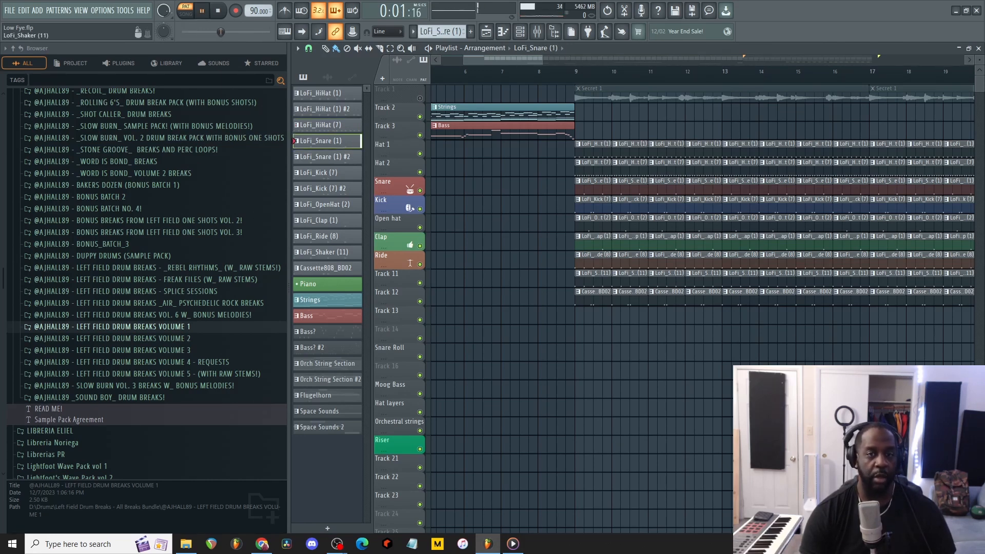
pyautogui.press('space')
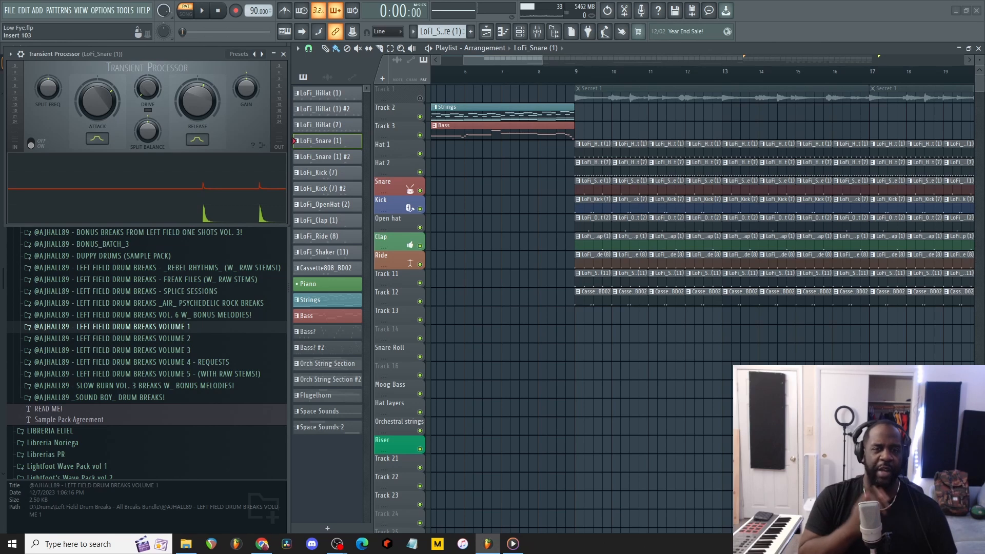
# Select the LoFi_Kick (7) pattern and listen to it on its own
pyautogui.click(336, 173)
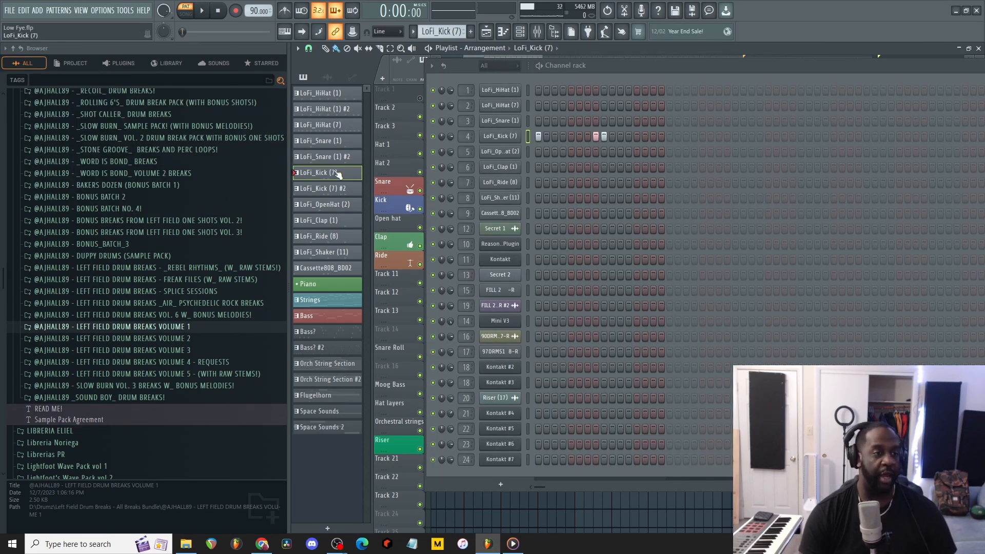
pyautogui.press('space')
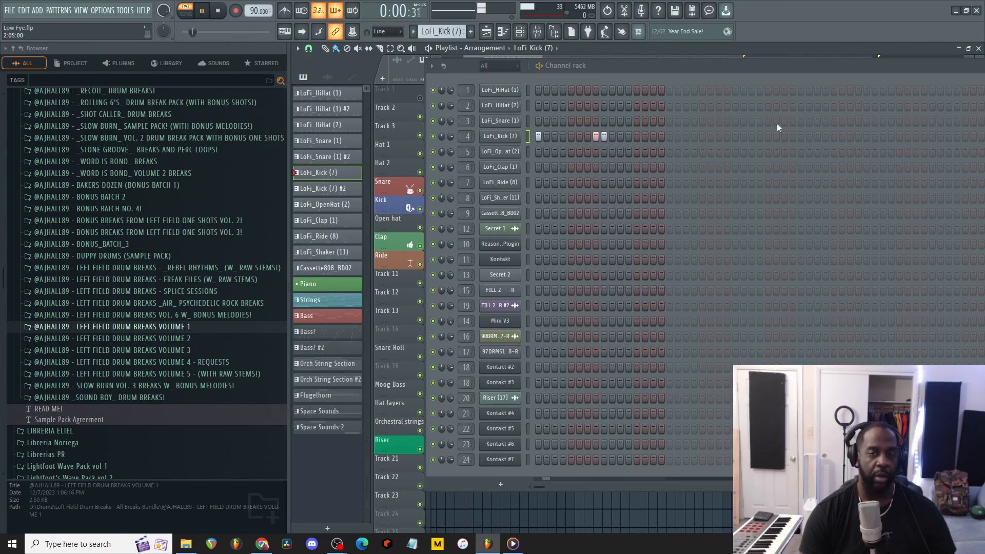
pyautogui.press('space')
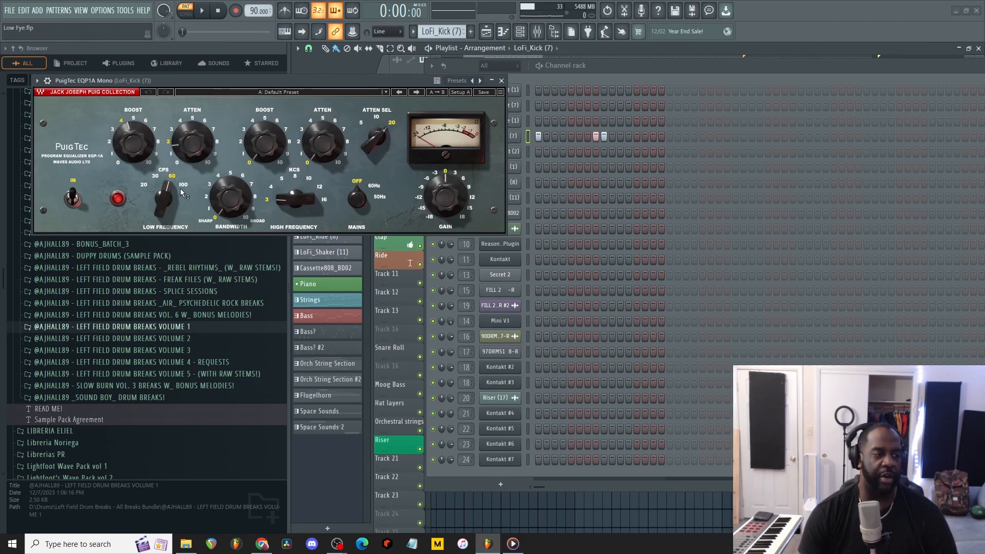
# Examine the kick's PuigTec EQP1A low-frequency boost and attenuation and its CamelCrusher effect, then close both plugin windows
pyautogui.moveTo(143, 138)
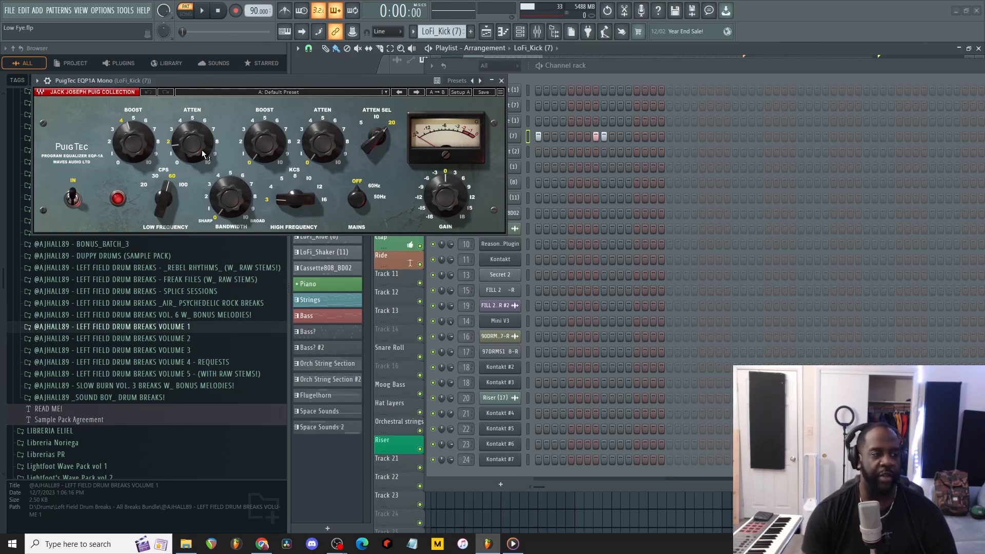
pyautogui.moveTo(189, 149)
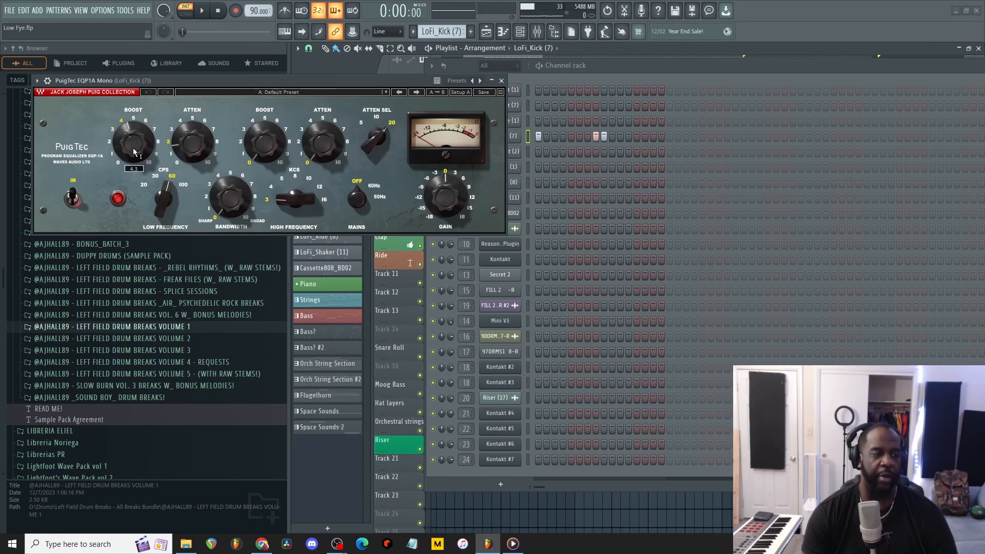
pyautogui.click(501, 80)
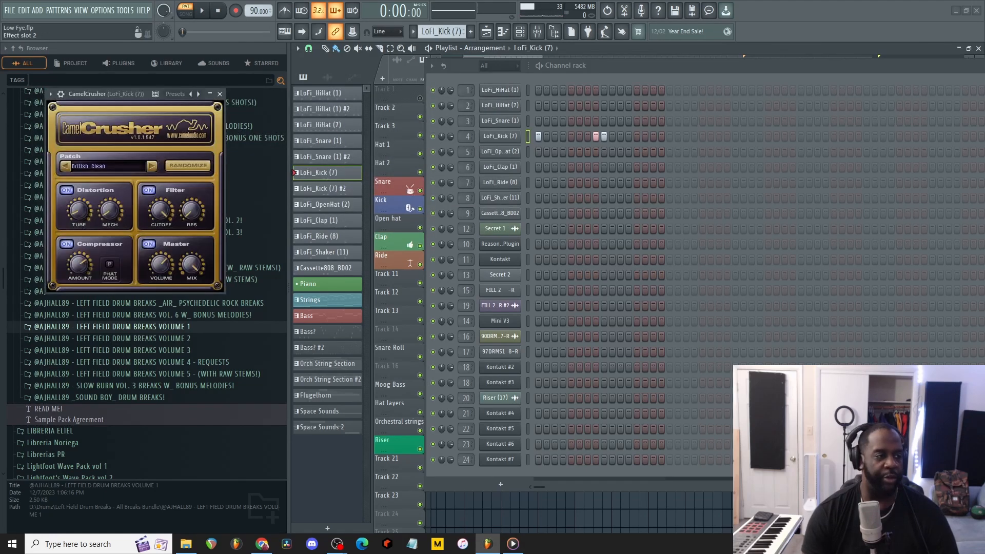
pyautogui.press('Escape')
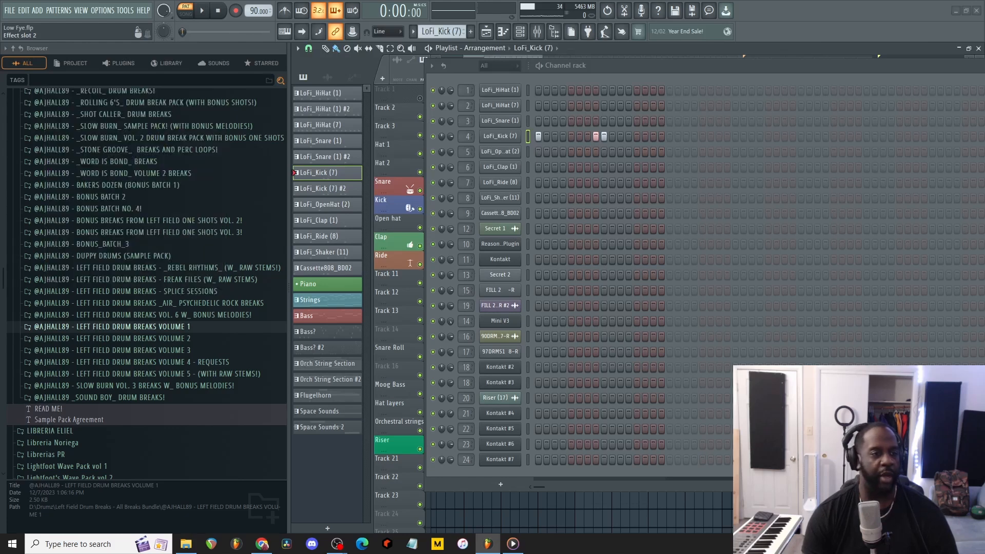
# Listen to the LoFi_OpenHat (2) pattern and the LoFi_Clap (1) pattern, each on its own
pyautogui.click(342, 207)
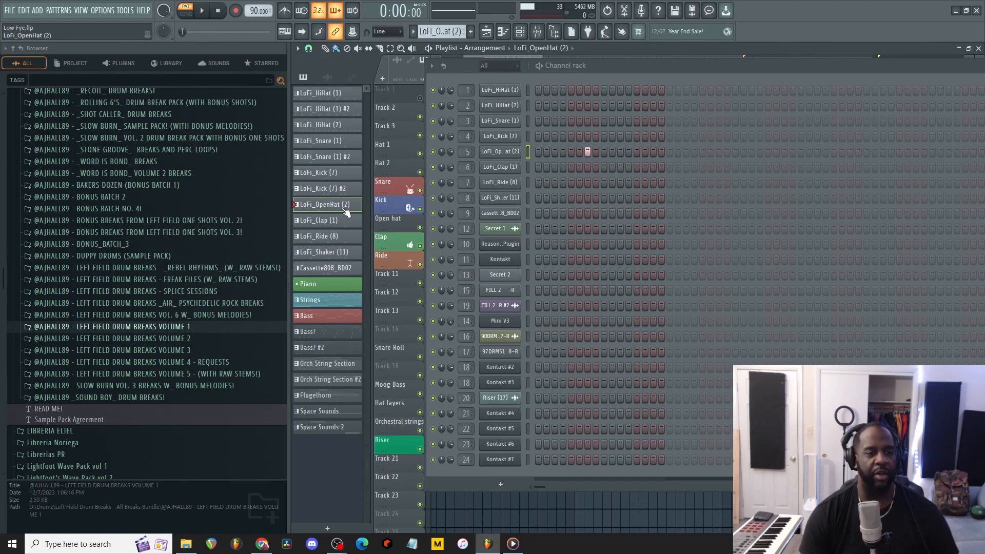
pyautogui.press('space')
pyautogui.press('space')
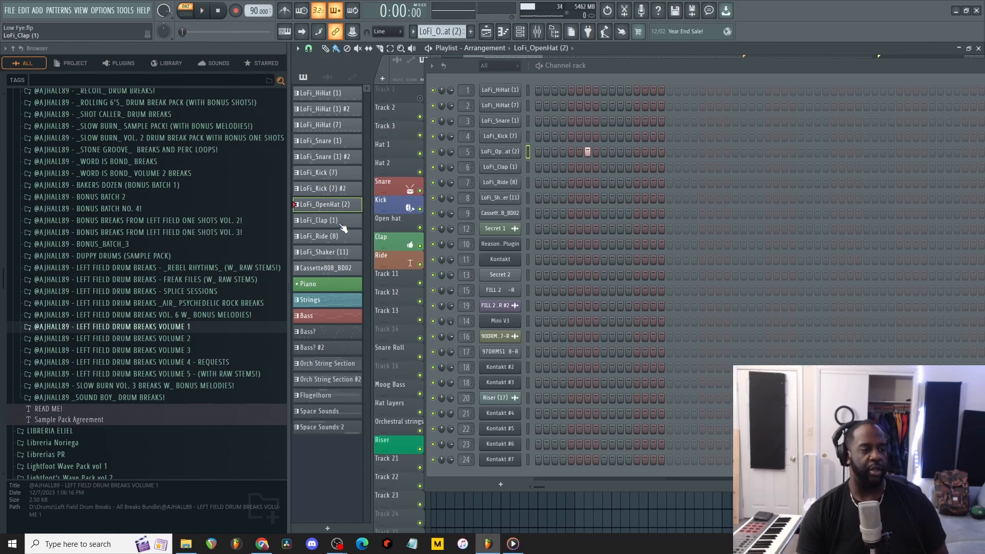
pyautogui.click(342, 226)
pyautogui.press('space')
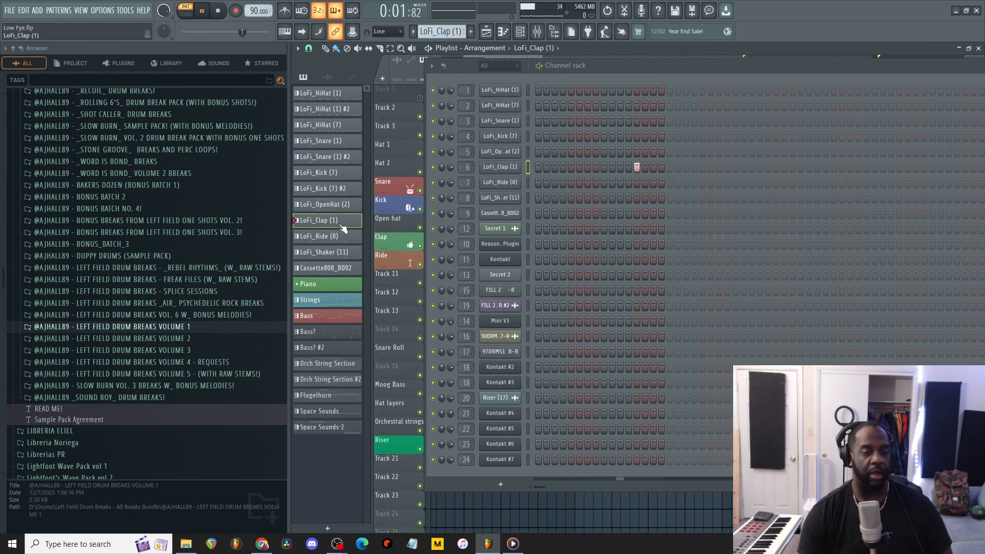
pyautogui.press('space')
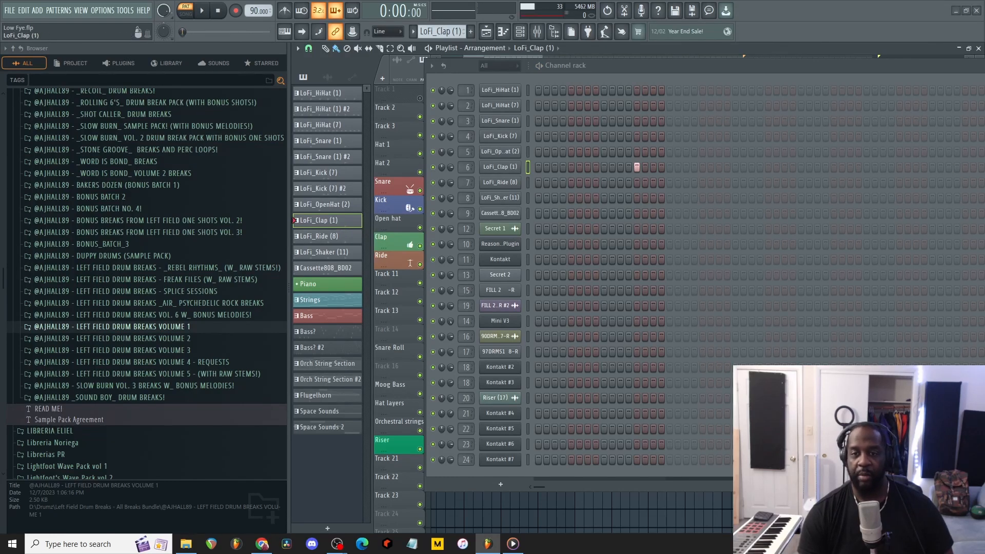
# Listen to the LoFi_Ride (8) pattern and the LoFi_Shaker (11) pattern, each on its own
pyautogui.click(330, 236)
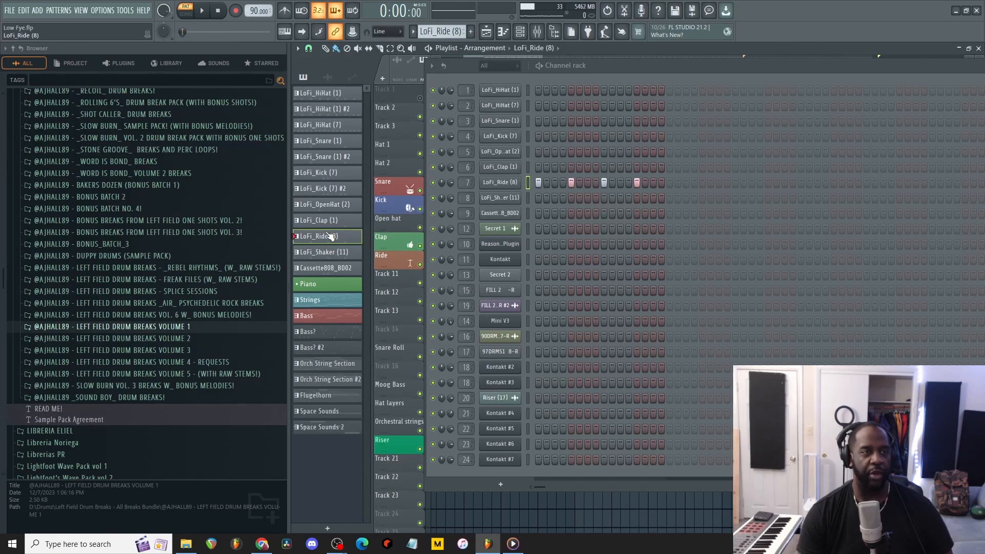
pyautogui.press('space')
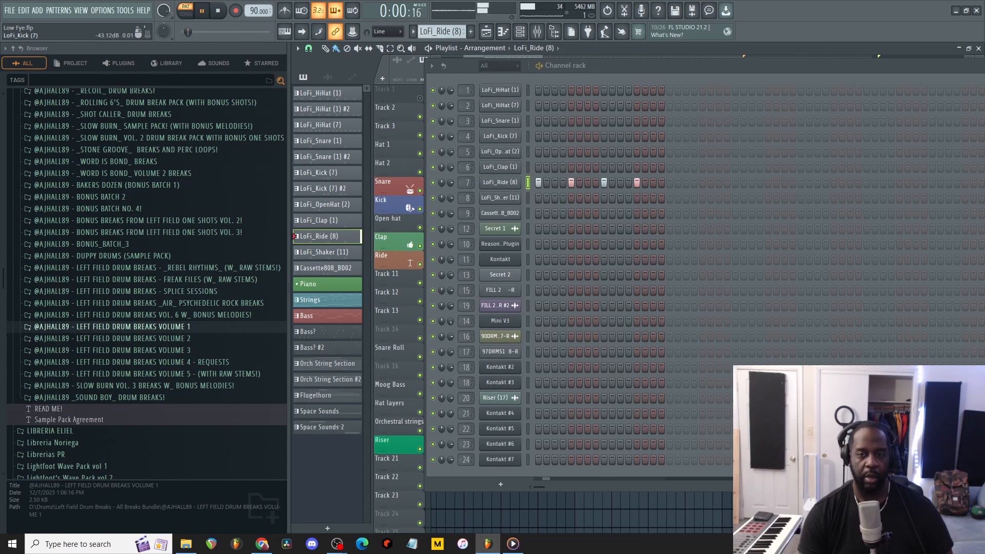
pyautogui.press('space')
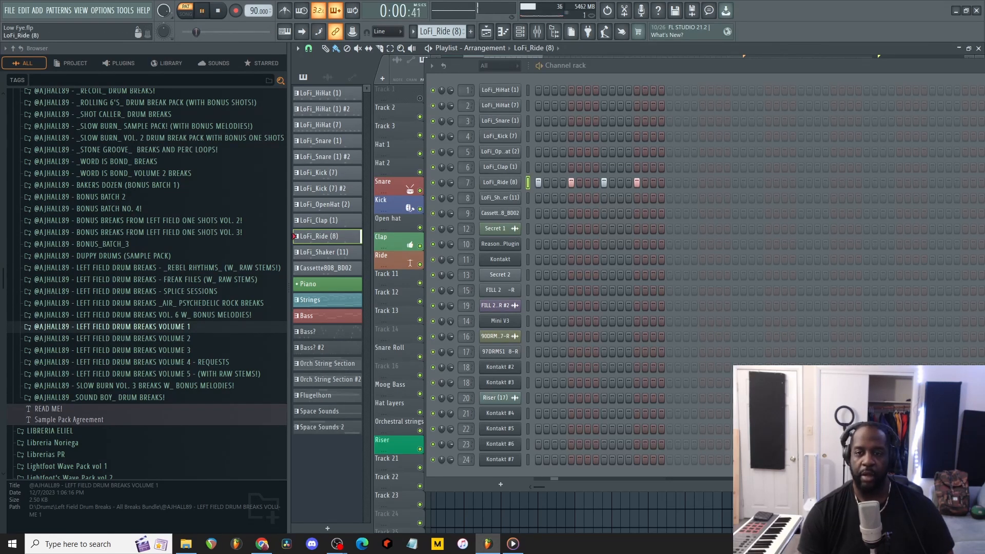
pyautogui.click(346, 255)
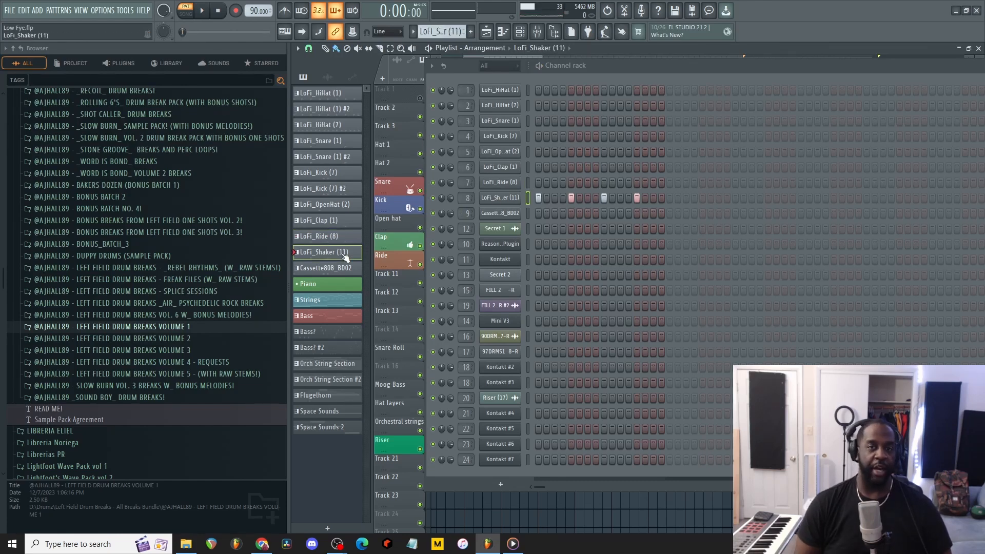
pyautogui.press('space')
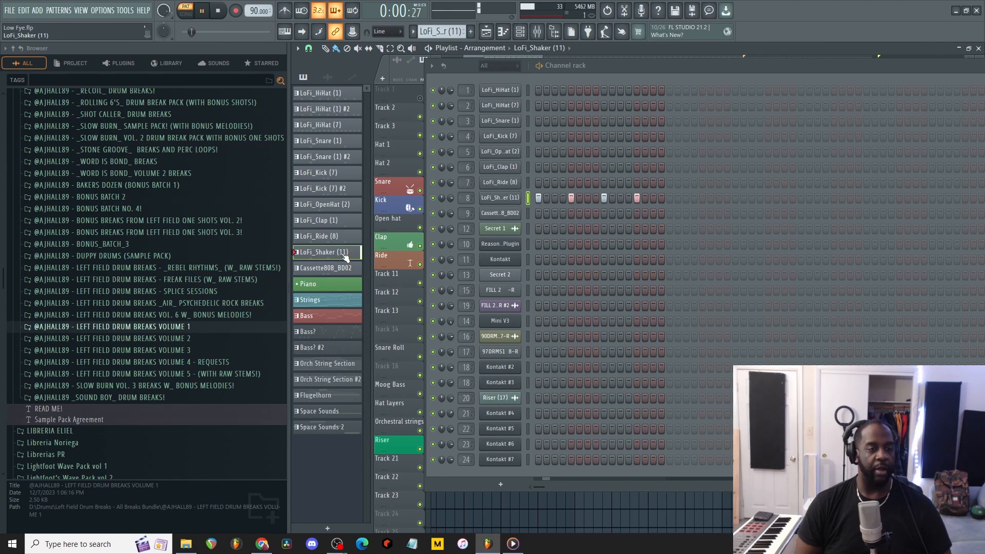
pyautogui.press('space')
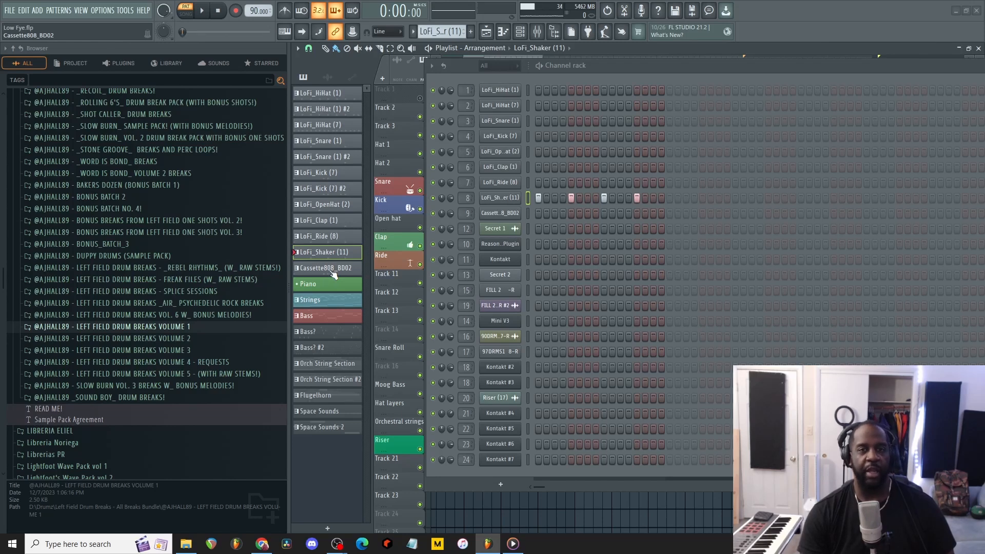
# Listen to the Cassette808_BD02 pattern on its own and close its RBass plugin window after reviewing the settings
pyautogui.click(332, 270)
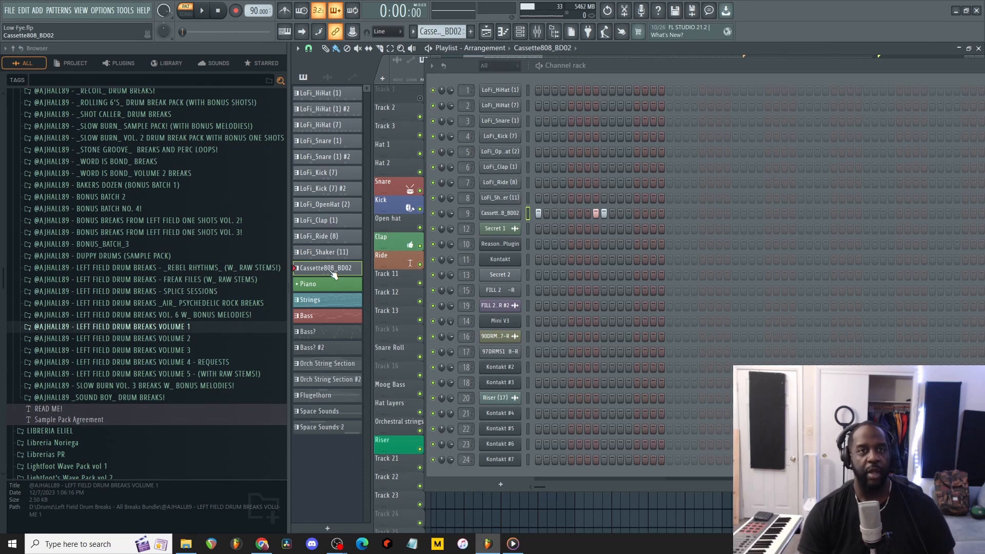
pyautogui.press('space')
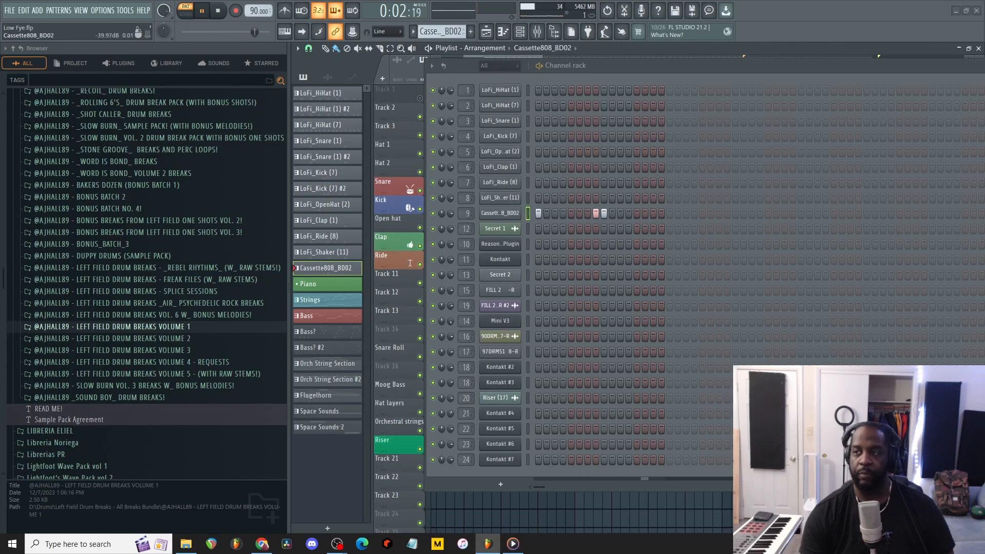
pyautogui.press('space')
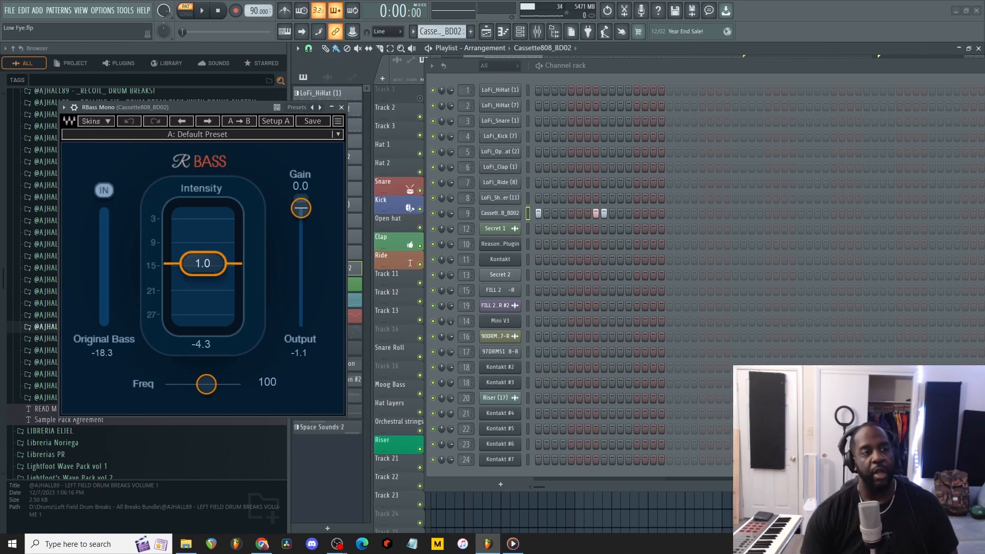
pyautogui.click(341, 107)
# Play the full arrangement in song mode from bar 9 and view the whole playlist up to the switch-up section
pyautogui.click(581, 76)
pyautogui.press('space')
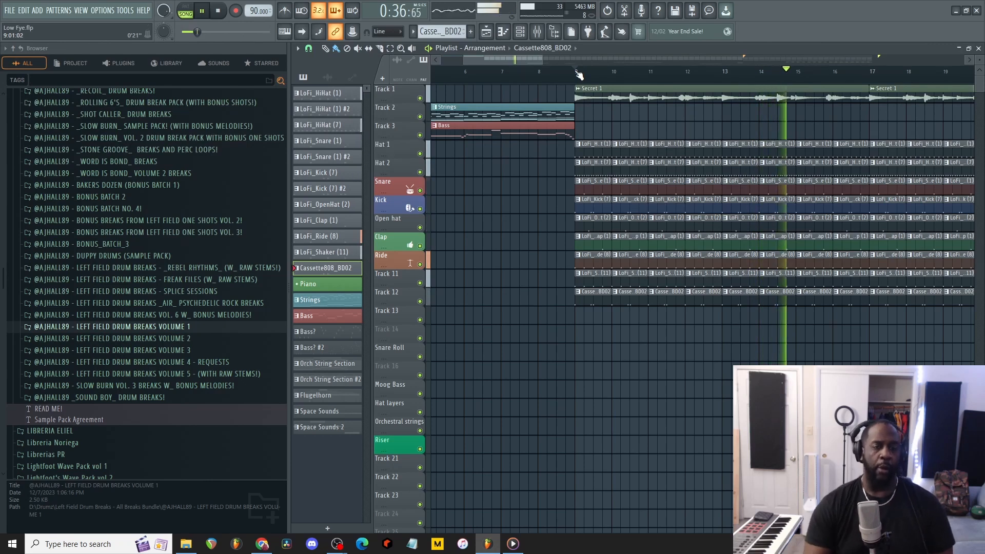
pyautogui.scroll(-5, 692, 367)
pyautogui.scroll(-1, 691, 367)
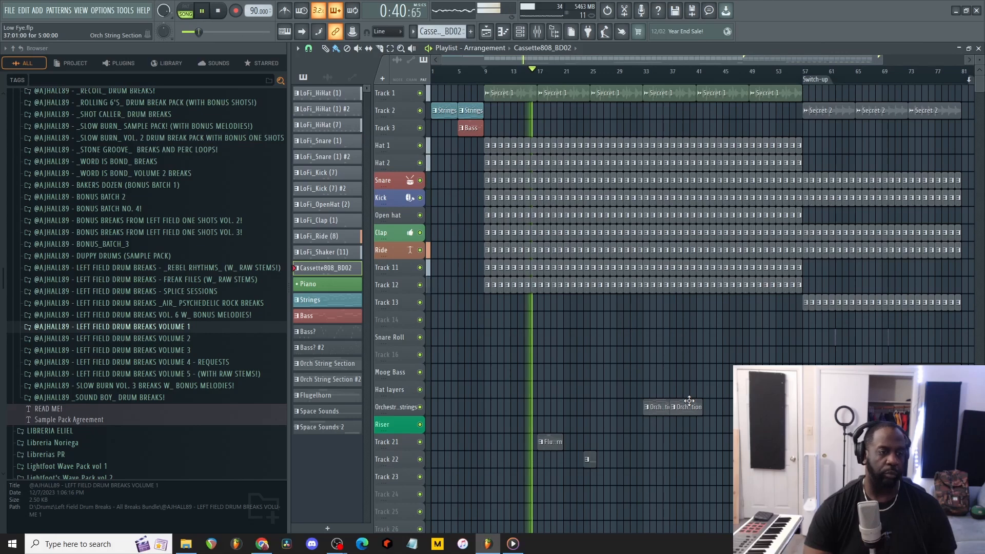
pyautogui.press('space')
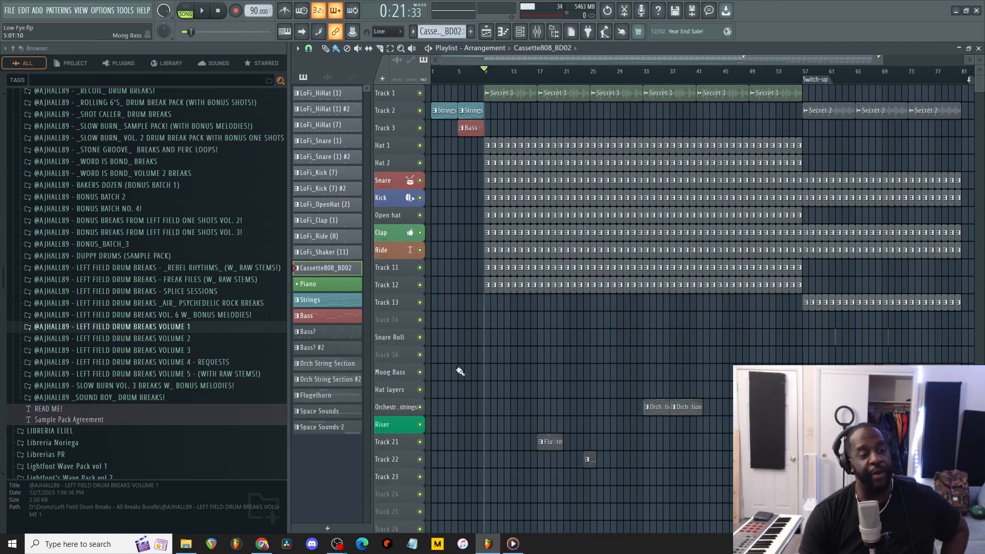
# Open the Flugelhorn pattern's Kontakt #4 instrument and listen to the pattern on its own in pattern mode
pyautogui.click(358, 396)
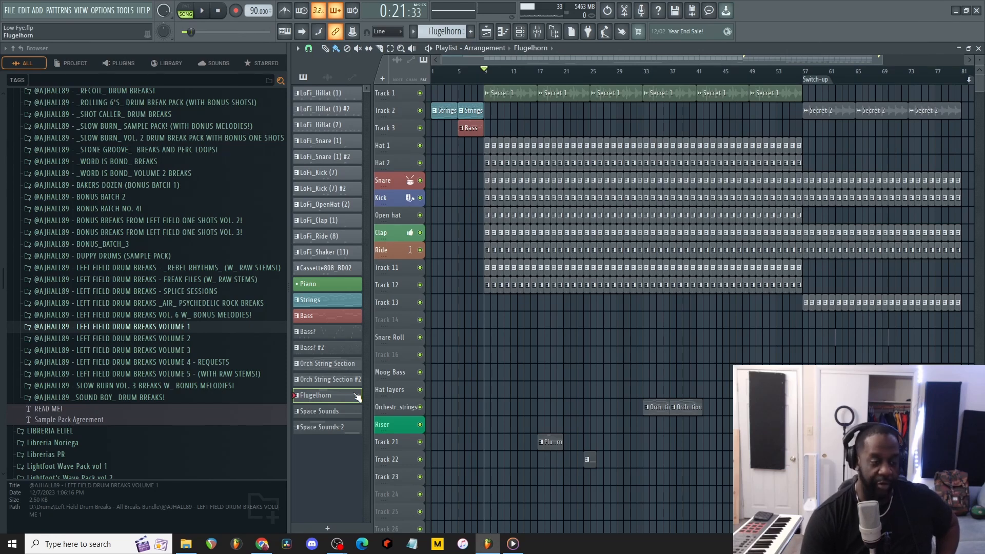
pyautogui.press('F6')
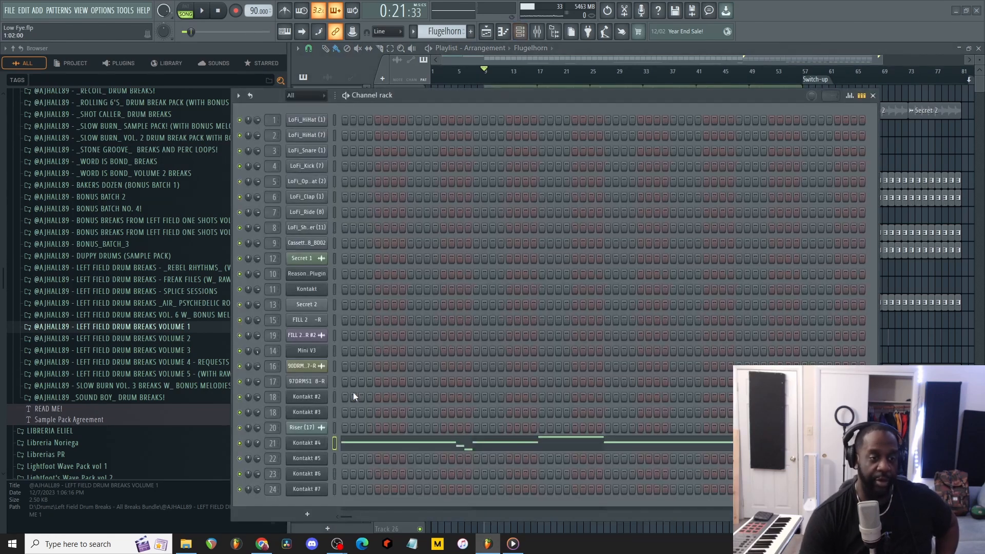
pyautogui.click(321, 444)
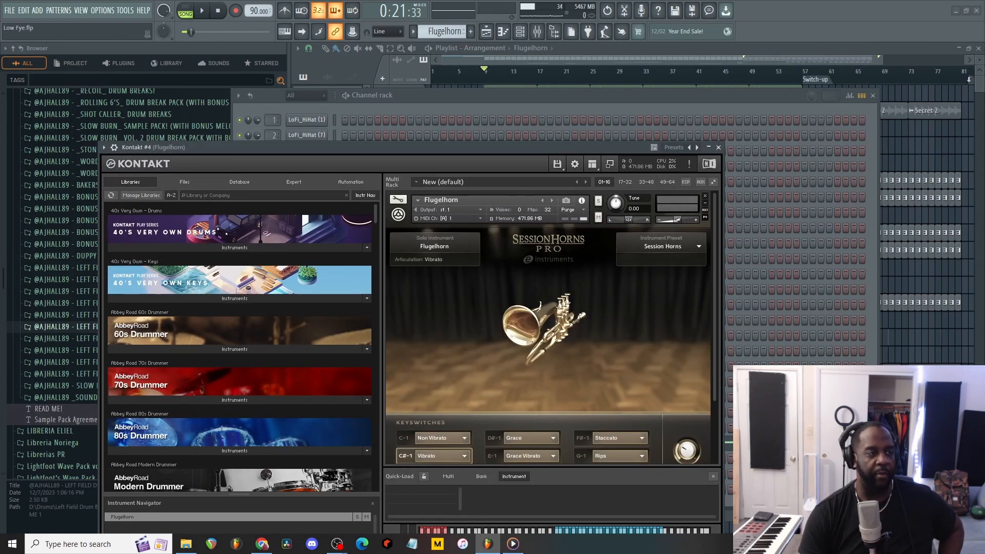
pyautogui.click(187, 7)
pyautogui.press('space')
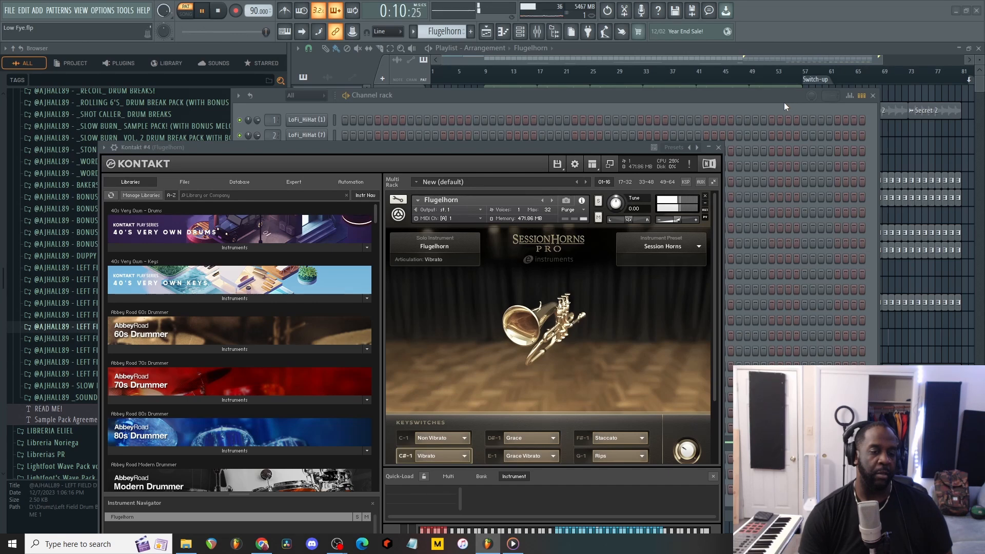
pyautogui.press('space')
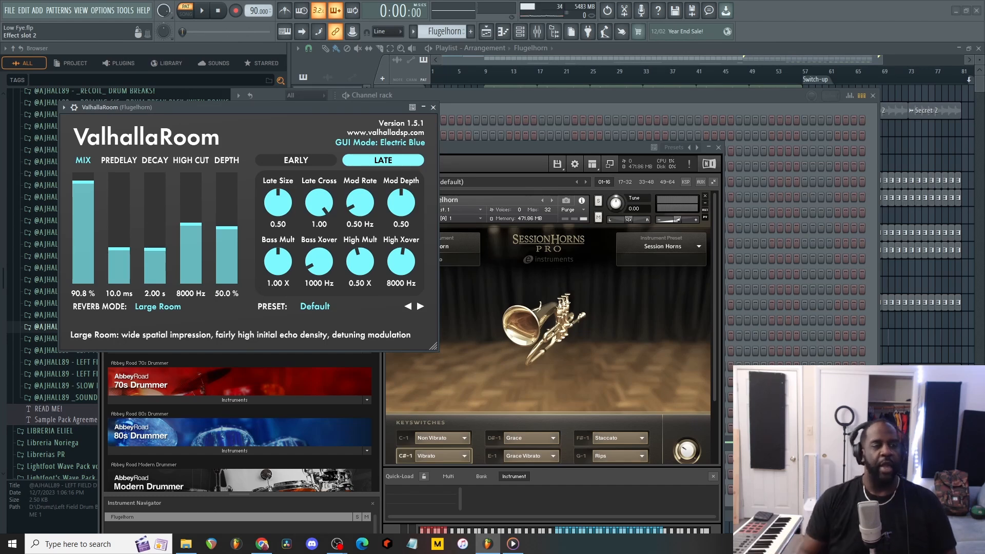
# Review the Flugelhorn's ValhallaRoom and iZotope Vinyl effects, closing them along with the Kontakt instrument and the channel rack
pyautogui.click(433, 108)
pyautogui.click(718, 147)
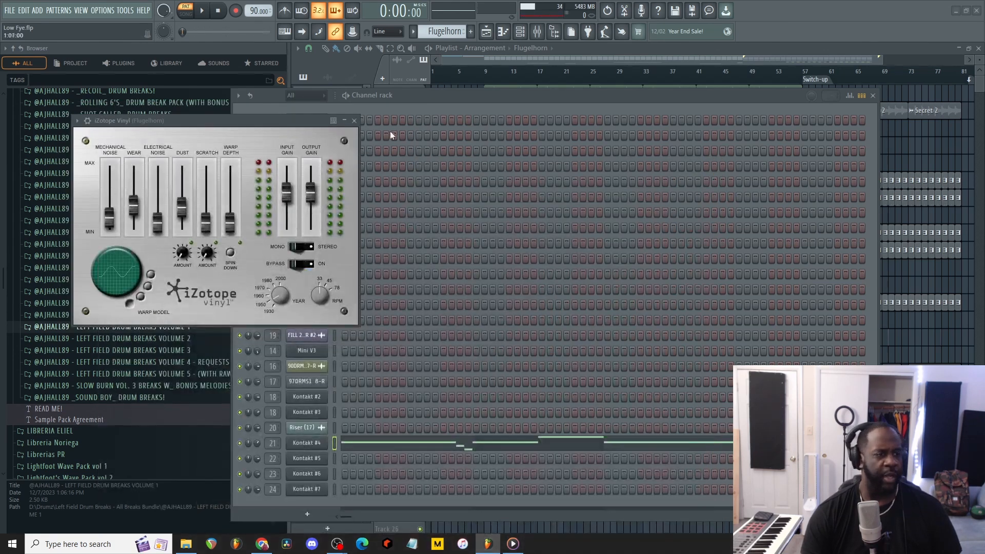
pyautogui.click(354, 121)
pyautogui.click(872, 95)
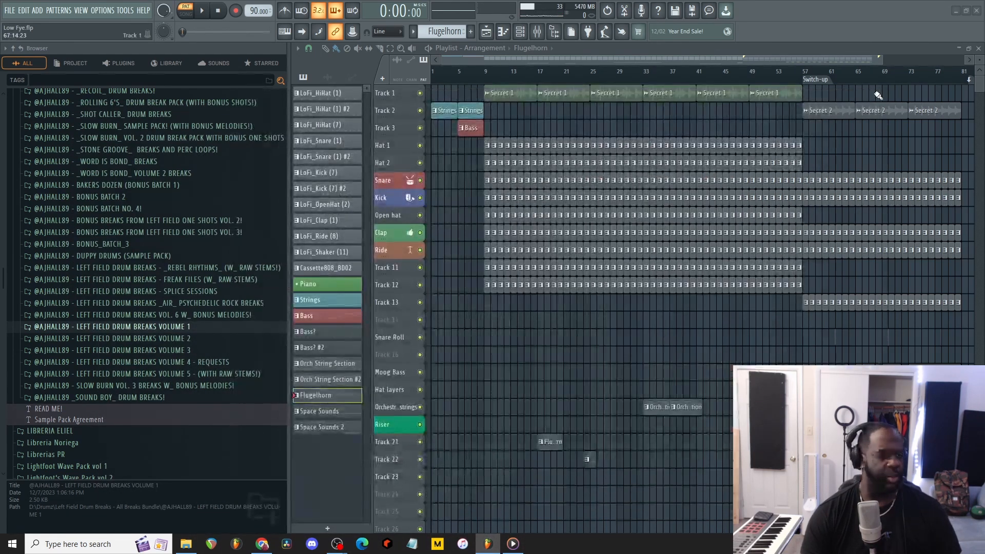
# Listen to the Space Sounds pattern on its own and review its Lo-Fi Glow instrument in Kontakt #5, closing its windows
pyautogui.click(324, 410)
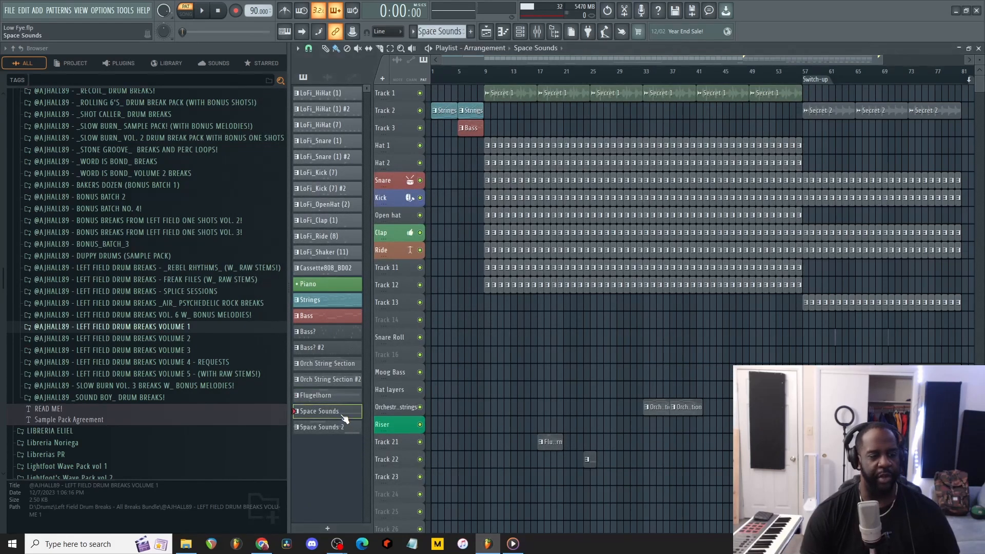
pyautogui.press('space')
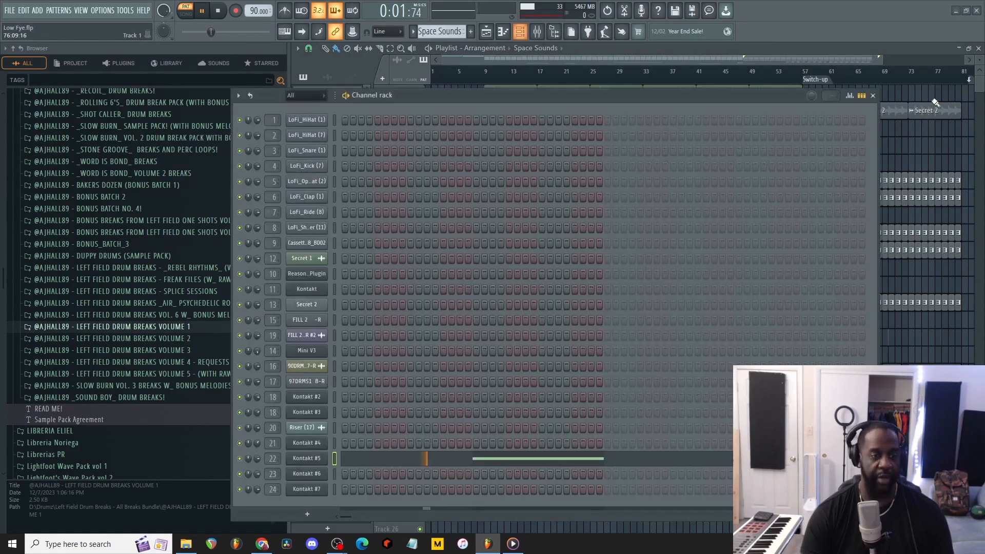
pyautogui.click(520, 31)
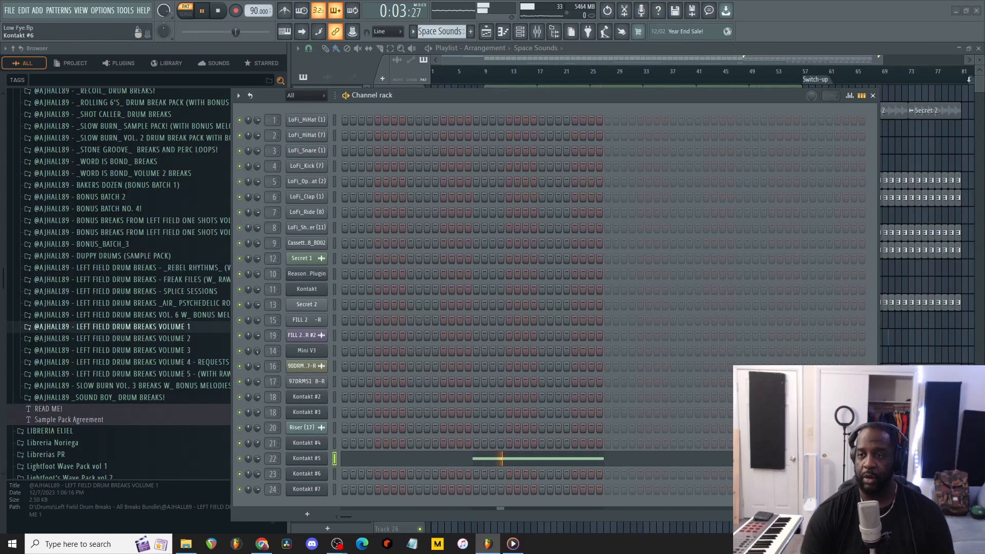
pyautogui.press('space')
pyautogui.click(319, 459)
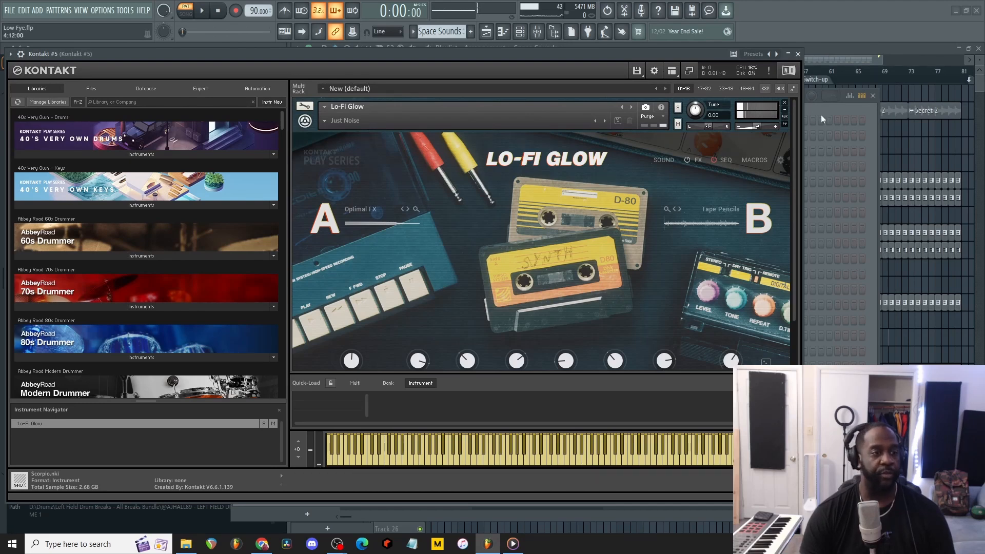
pyautogui.click(798, 54)
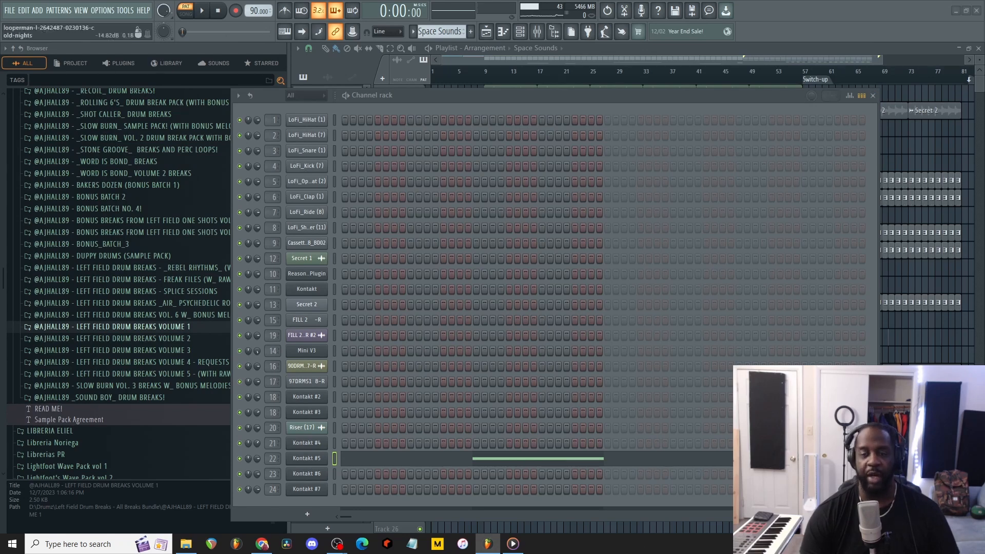
pyautogui.click(874, 96)
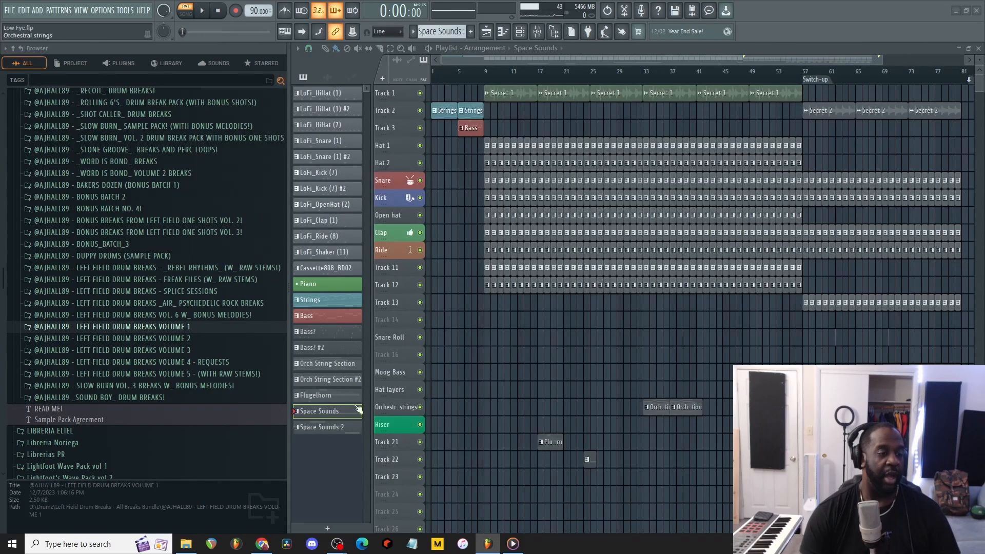
# Listen to the Space Sounds 2 pattern on its own and review its Soul Sessions instrument in Kontakt #6, closing its windows
pyautogui.click(327, 428)
pyautogui.press('space')
pyautogui.click(519, 32)
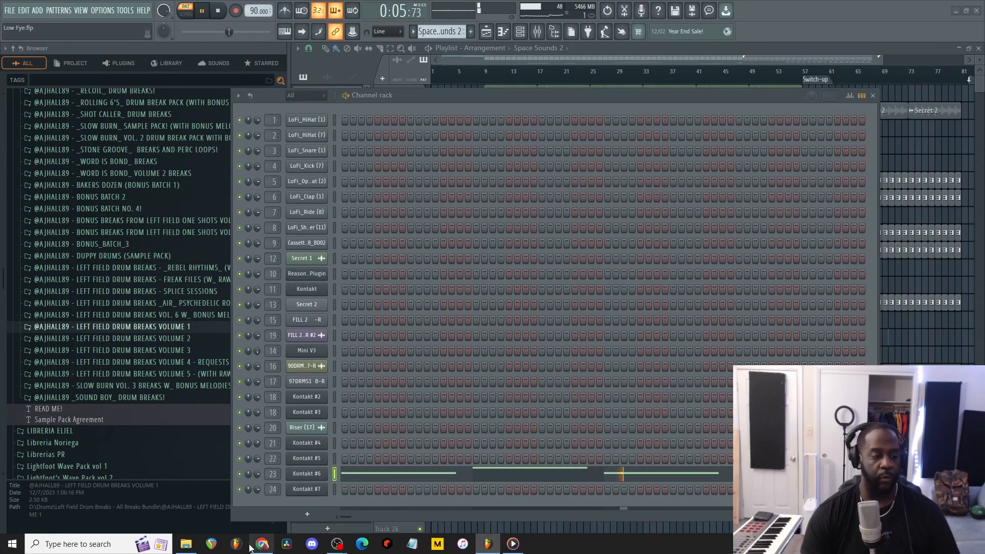
pyautogui.press('space')
pyautogui.click(319, 475)
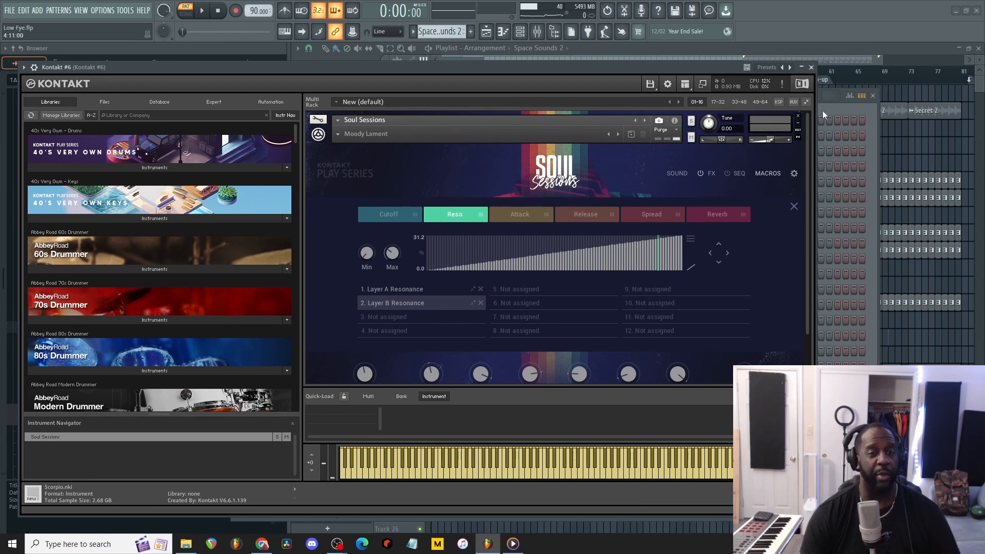
pyautogui.click(811, 68)
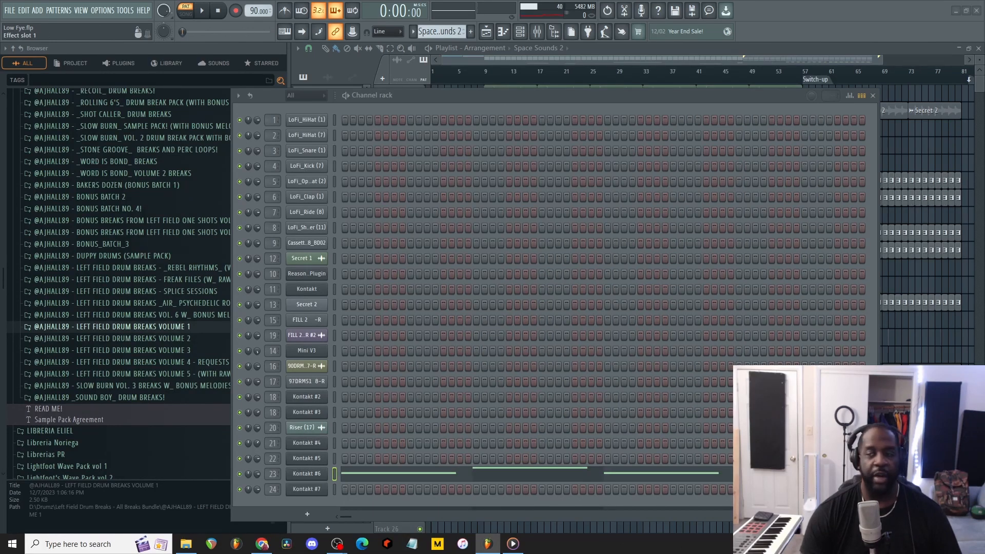
pyautogui.press('Escape')
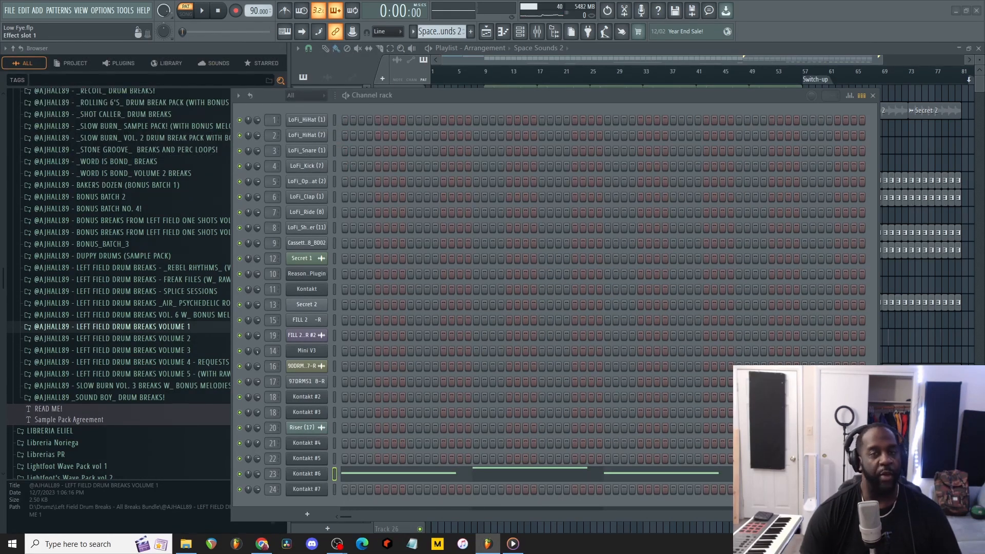
pyautogui.click(873, 96)
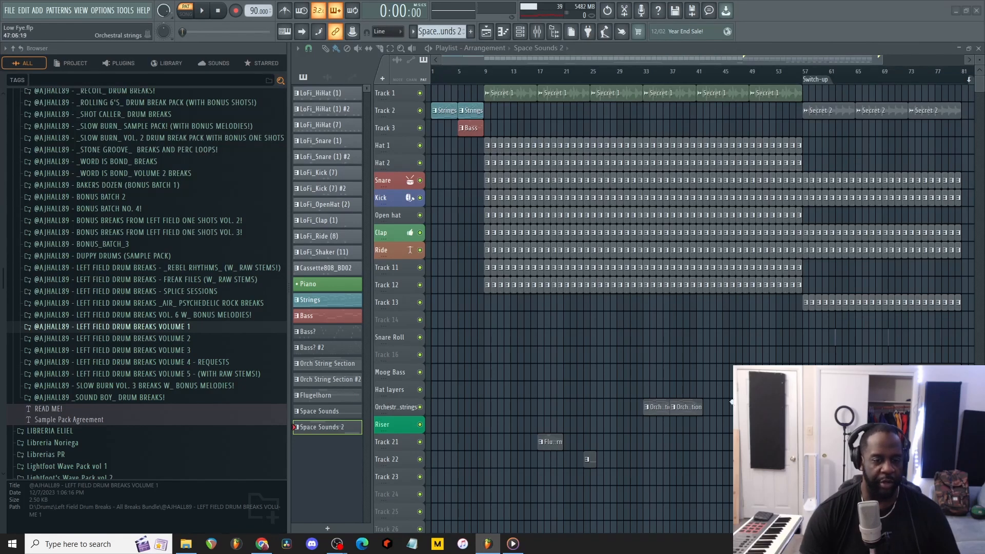
# Pick the Orch String Section clip in the playlist and review its Albion One long strings in Kontakt #2
pyautogui.scroll(4, 616, 405)
pyautogui.scroll(1, 619, 402)
pyautogui.click(537, 411)
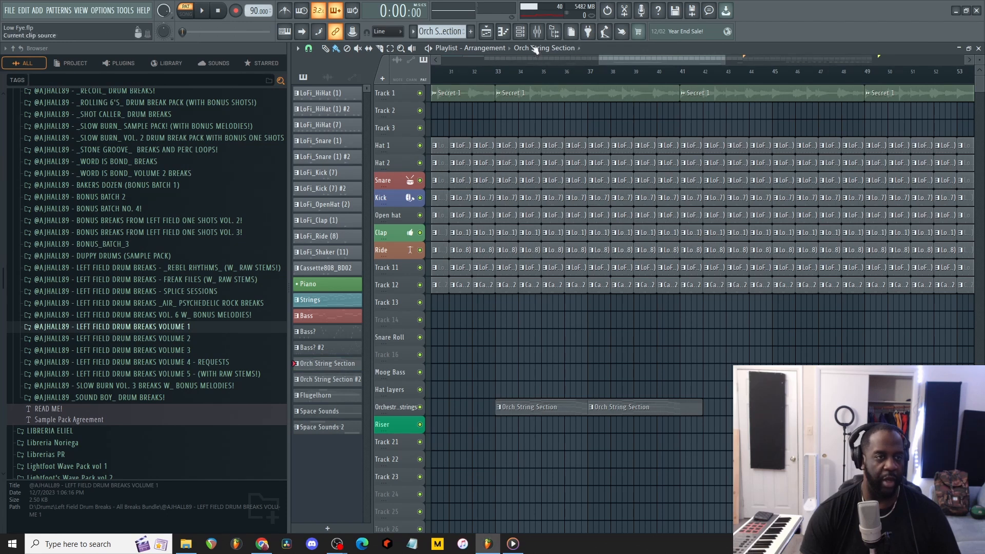
pyautogui.click(525, 32)
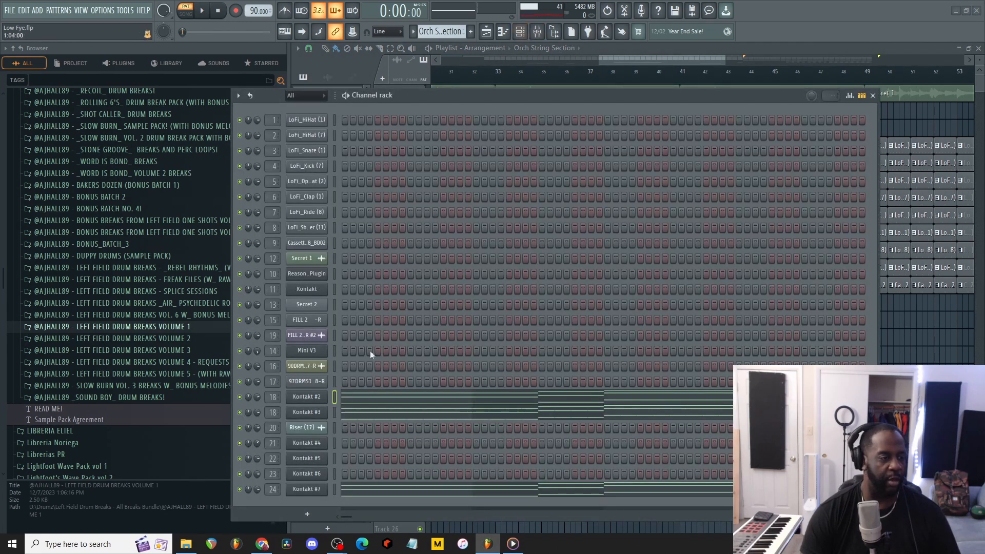
pyautogui.click(316, 400)
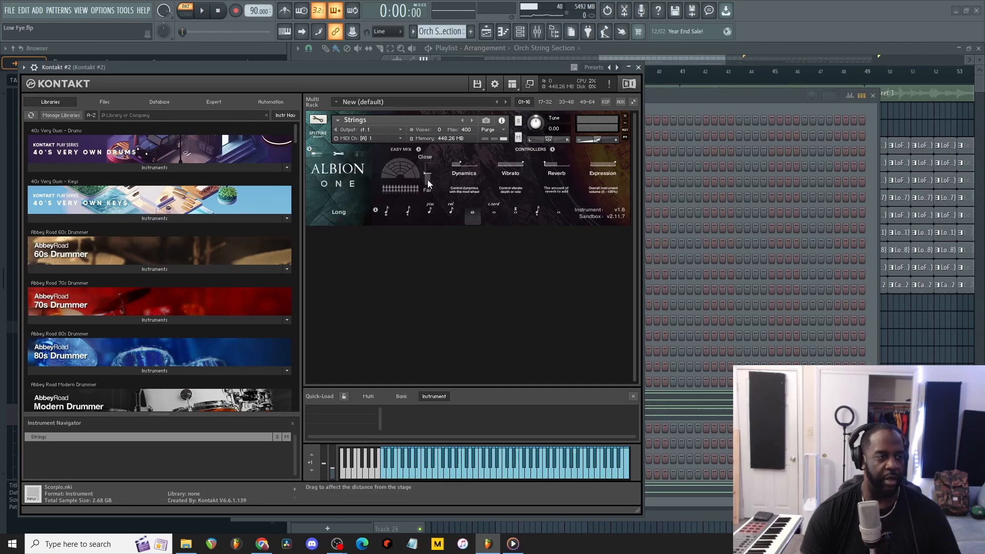
pyautogui.click(639, 68)
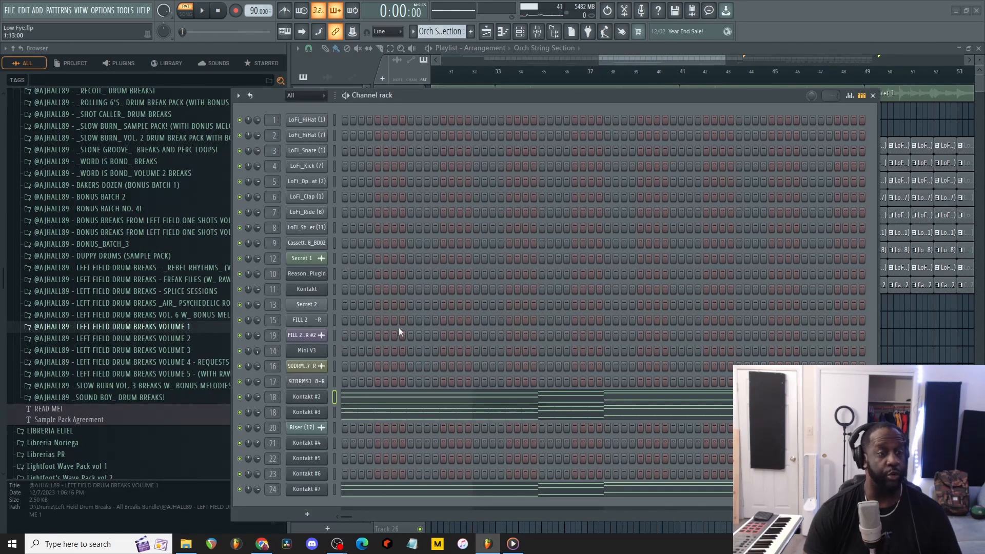
# Compare the Albion One strings in Kontakt #3 and Kontakt #2, and view the Amati Viola in Kontakt #7
pyautogui.click(318, 412)
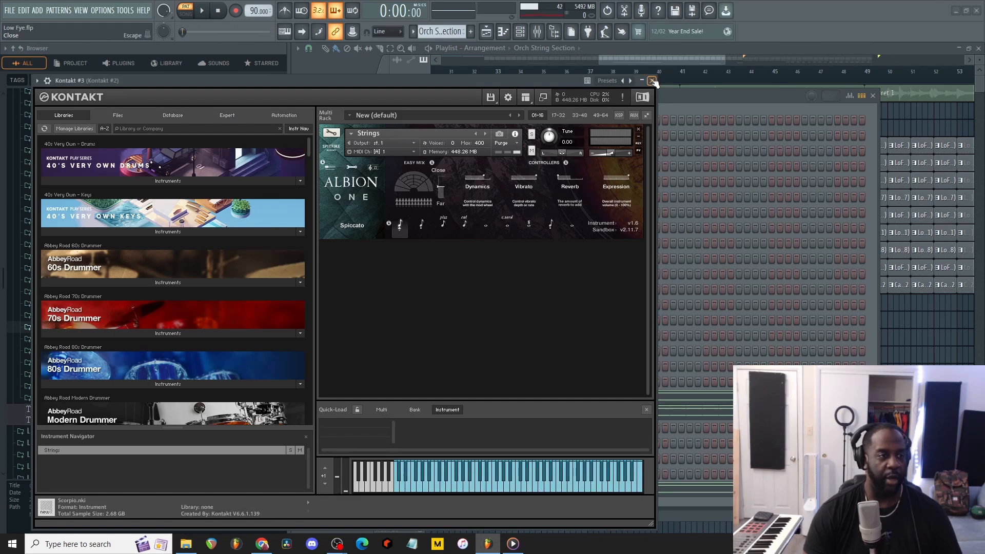
pyautogui.click(652, 81)
pyautogui.click(319, 402)
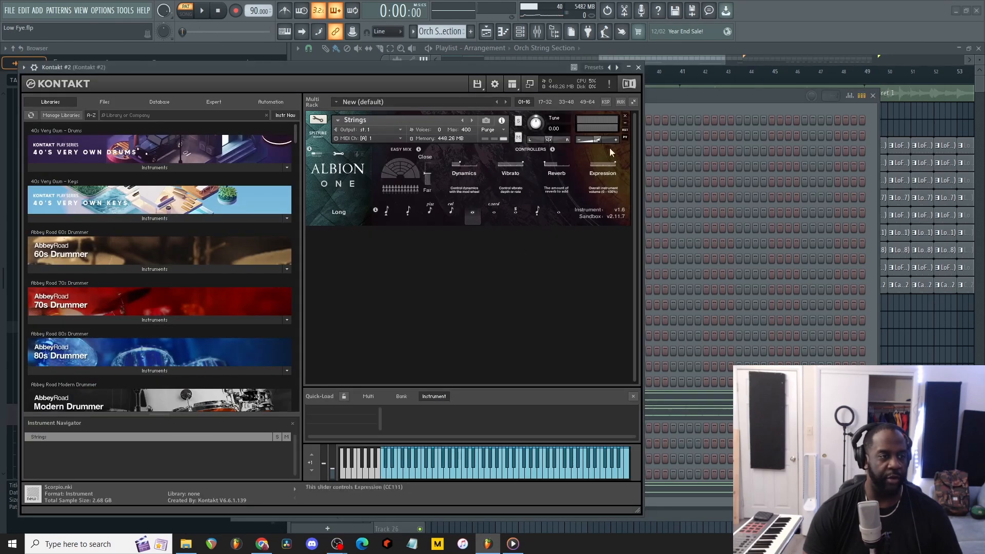
pyautogui.click(638, 68)
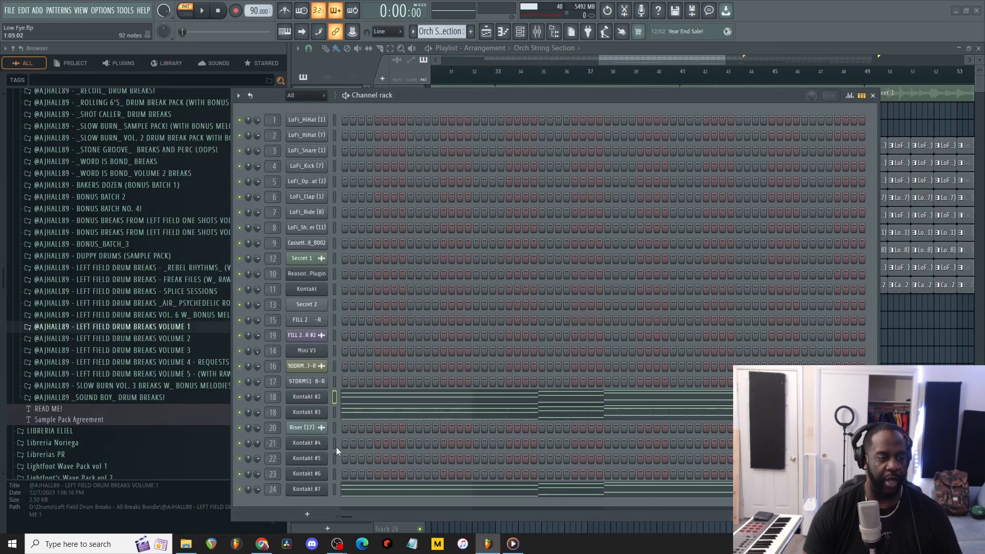
pyautogui.click(309, 489)
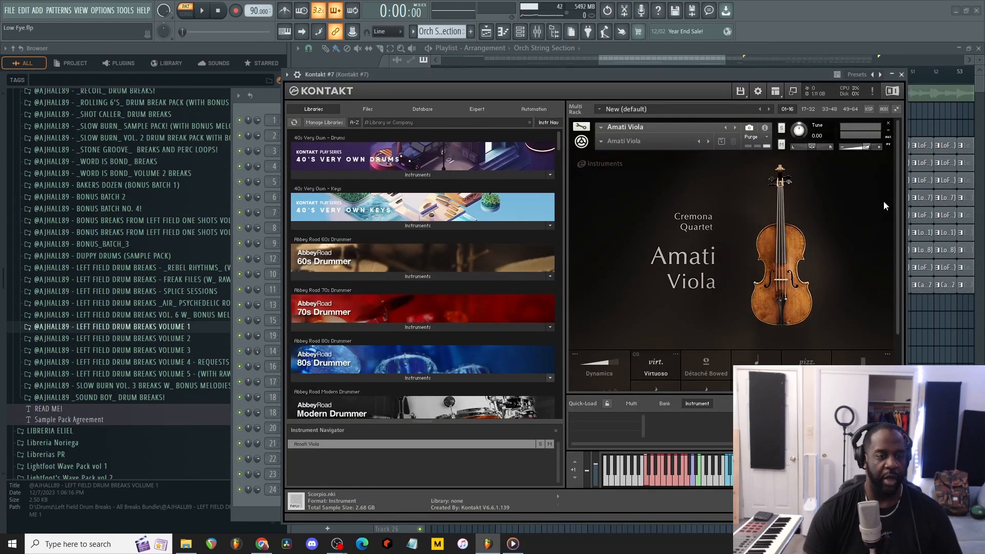
pyautogui.click(901, 75)
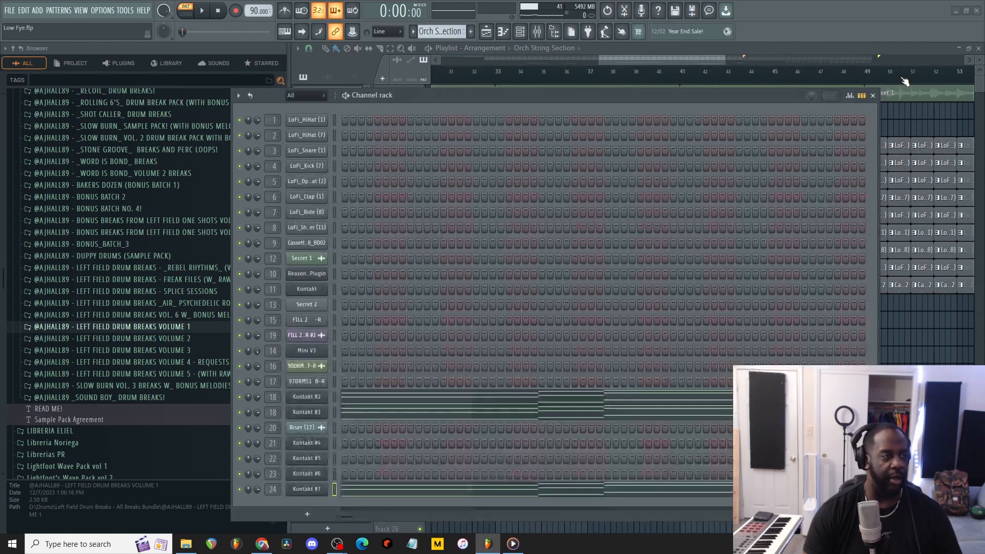
# Listen to the Orch String Section pattern on its own and recheck its Kontakt #2 strings instrument
pyautogui.press('space')
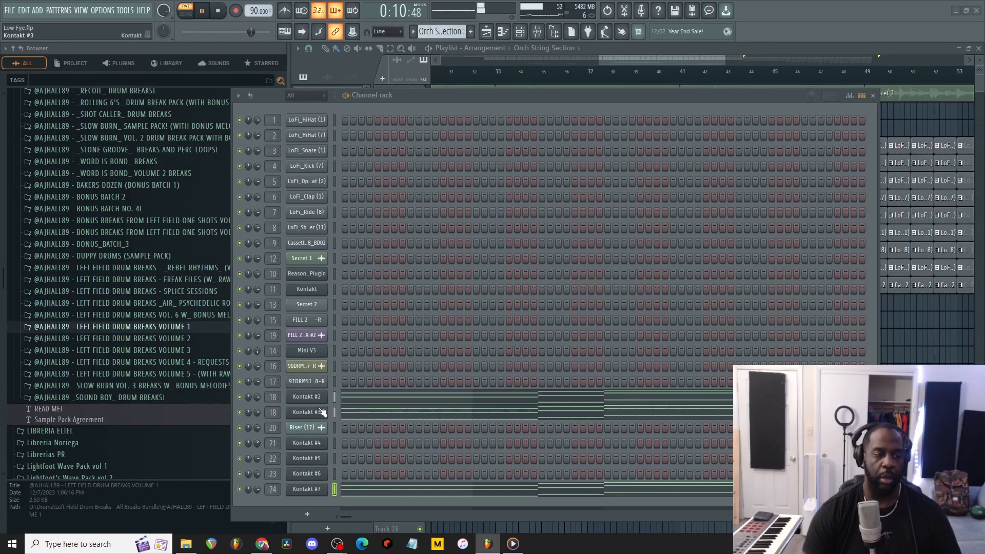
pyautogui.press('space')
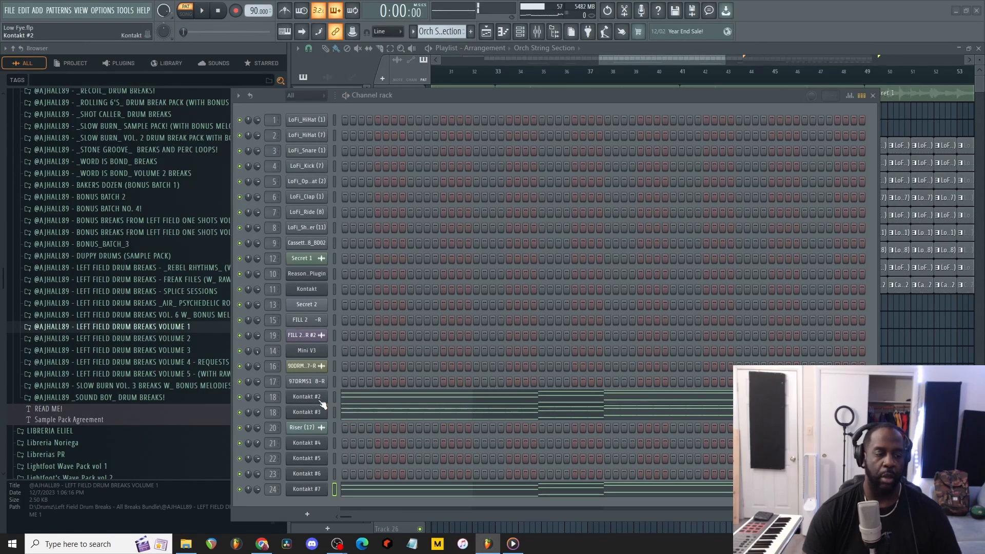
pyautogui.click(319, 399)
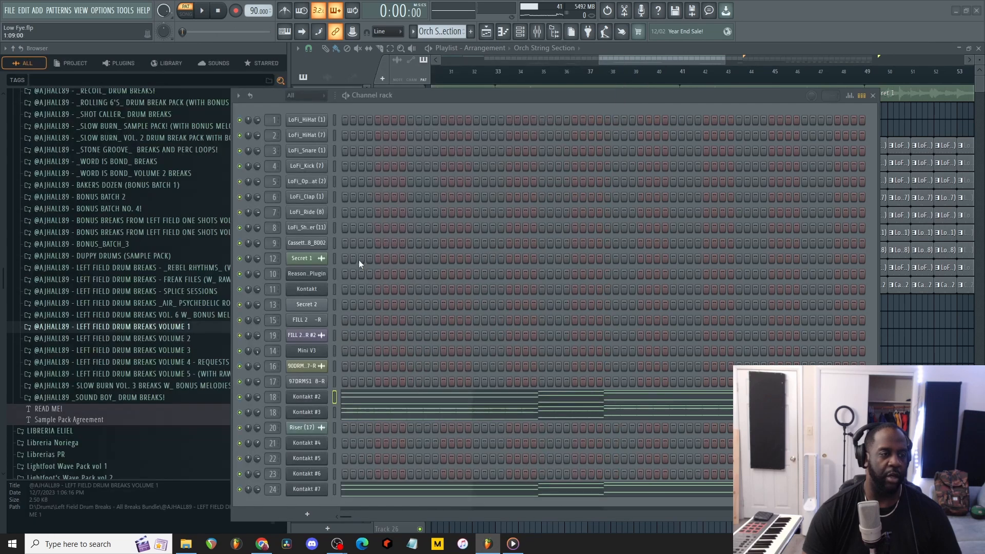
pyautogui.click(638, 67)
# Recheck the spiccato strings in Kontakt #3 and the Amati Viola in Kontakt #7, and return to the playlist
pyautogui.click(295, 416)
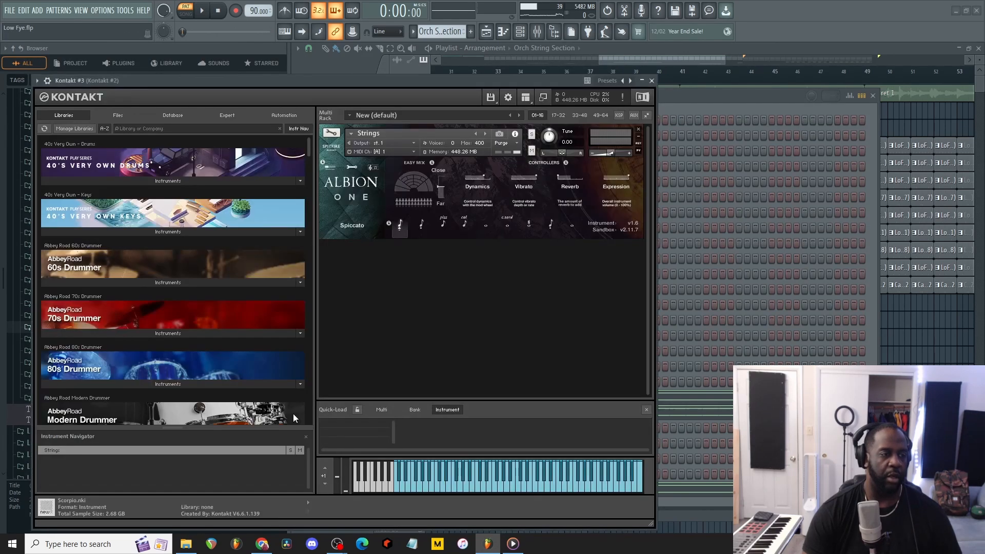
pyautogui.click(652, 81)
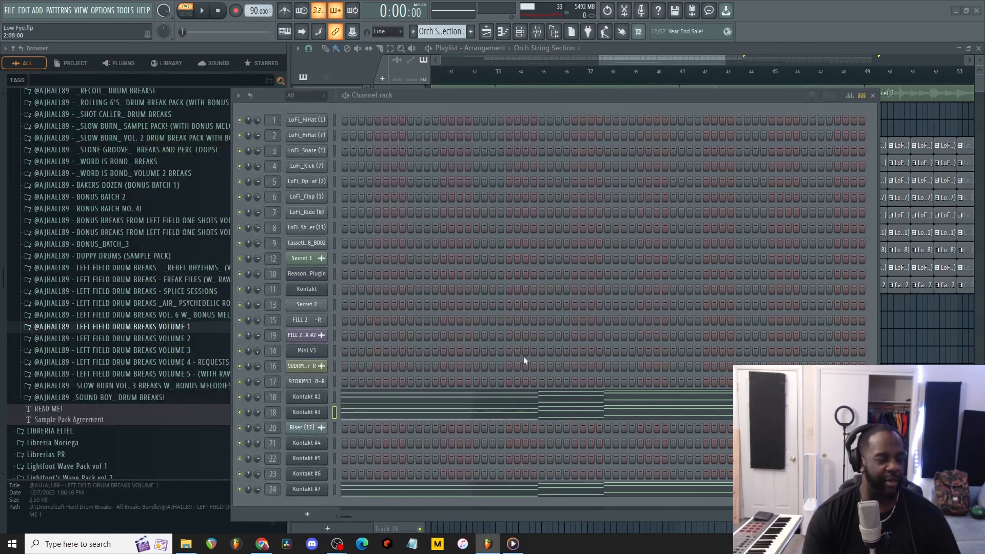
pyautogui.click(318, 491)
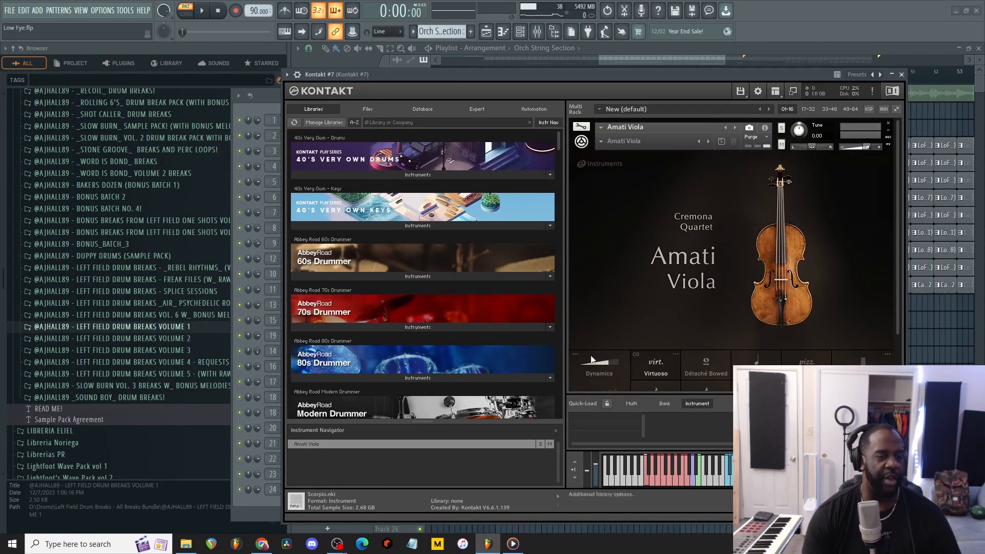
pyautogui.click(901, 75)
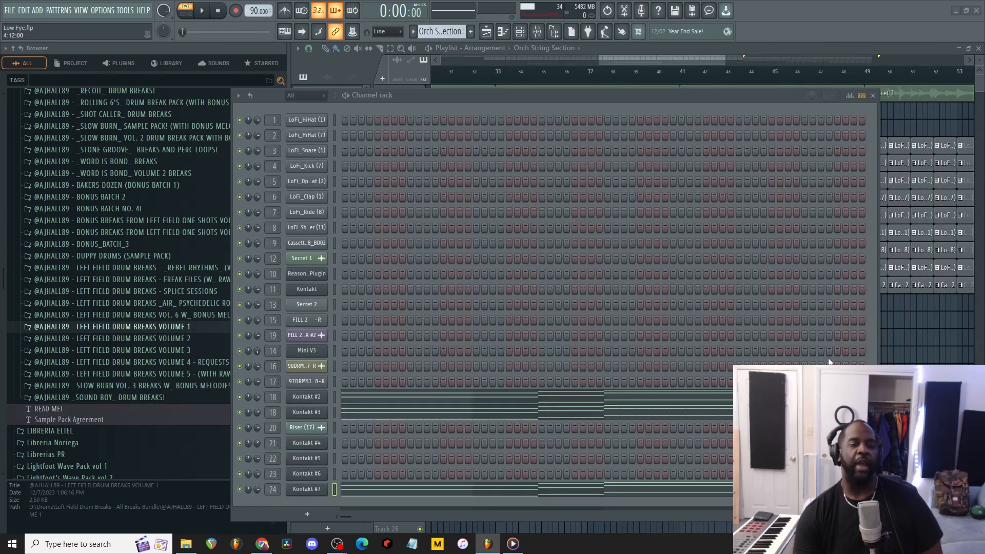
pyautogui.click(872, 95)
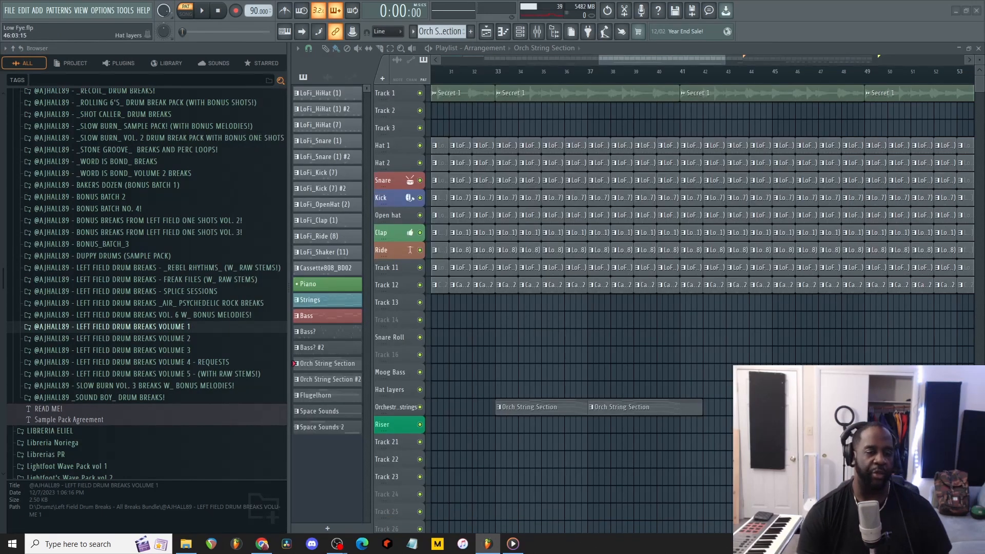
# Look over the arrangement from the intro to the Switch-up marker and list the project's audio clips in the picker
pyautogui.scroll(-4, 705, 391)
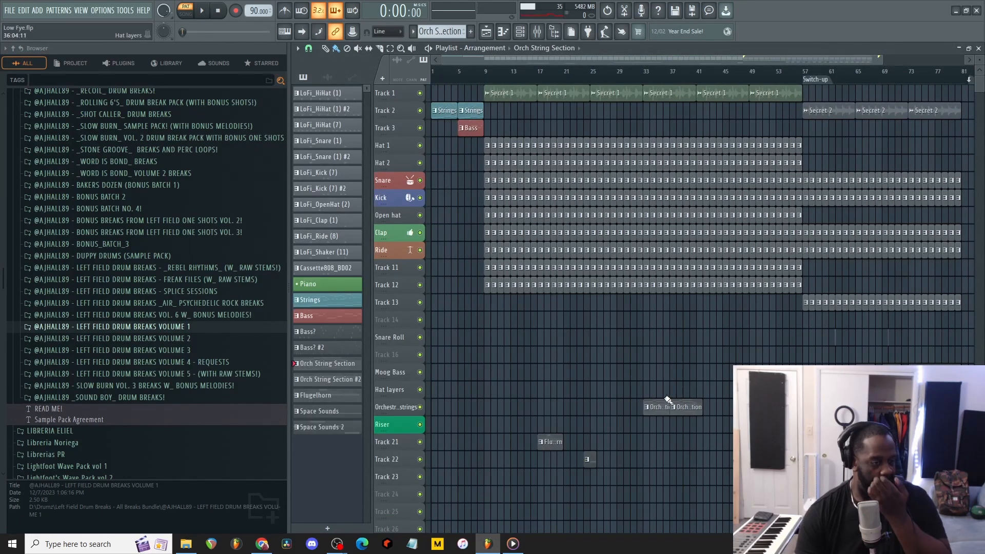
pyautogui.scroll(5, 607, 403)
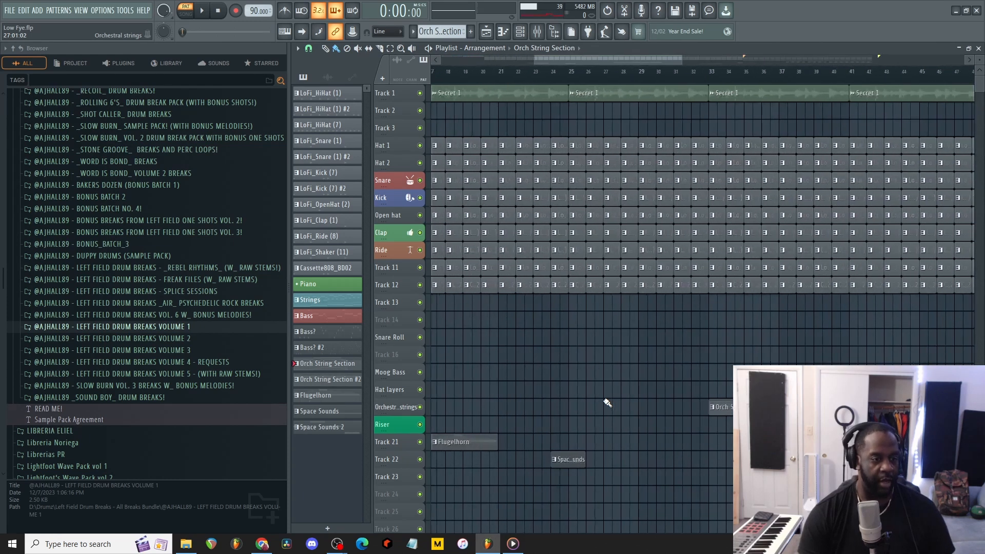
pyautogui.scroll(-1, 606, 403)
pyautogui.scroll(-2, 607, 403)
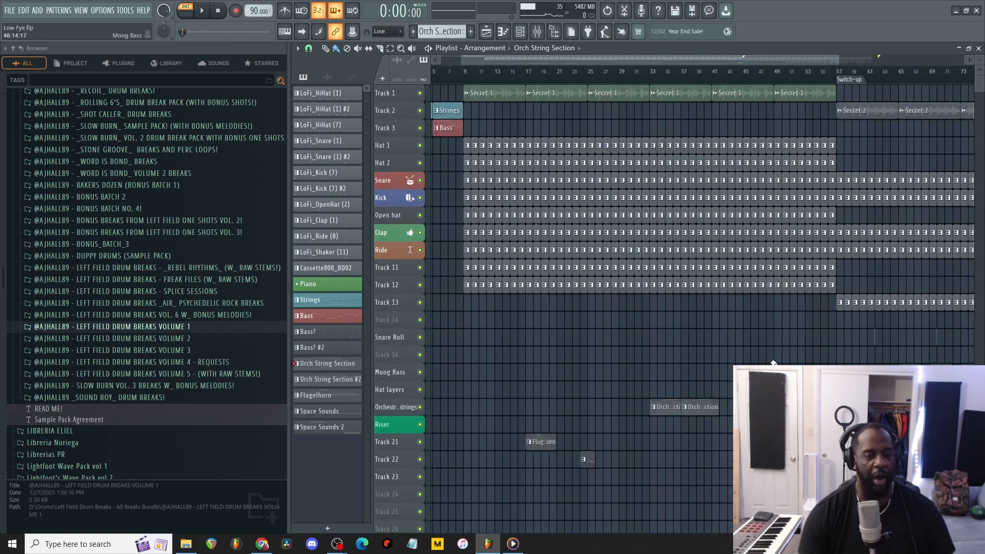
pyautogui.click(342, 79)
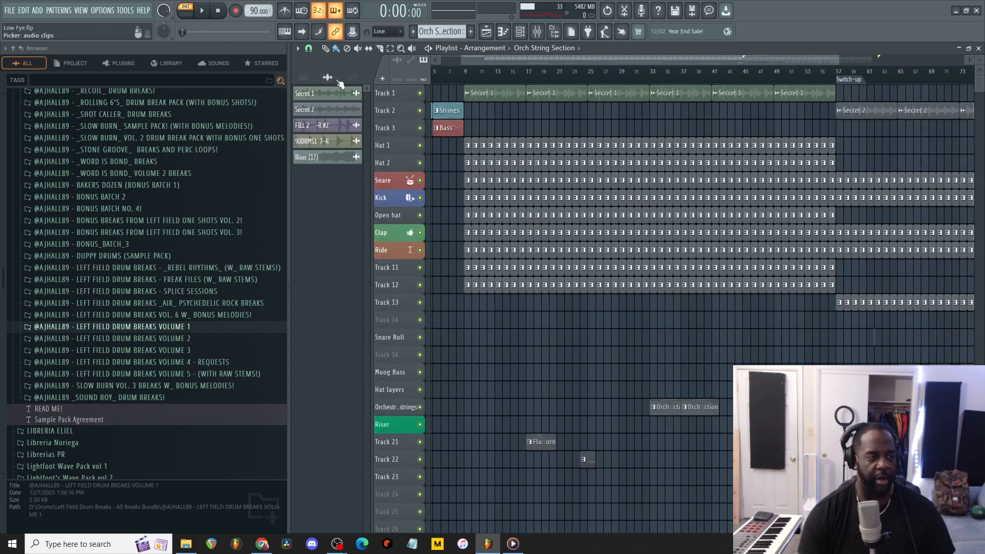
# Listen to the Riser track soloed from bar 56, review its Soundtoys EffectRack with EchoBoy, and restore all tracks
pyautogui.click(834, 74)
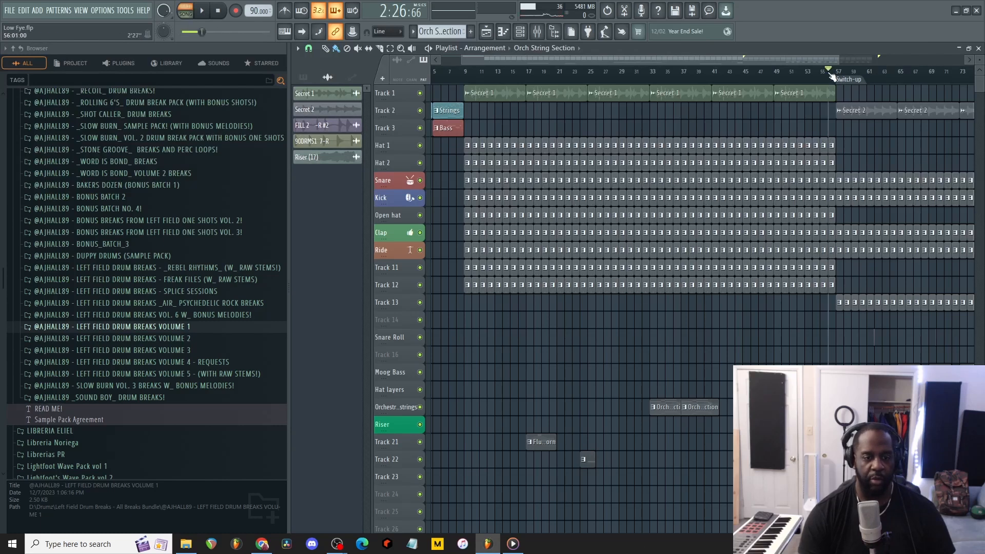
pyautogui.rightClick(420, 425)
pyautogui.press('space')
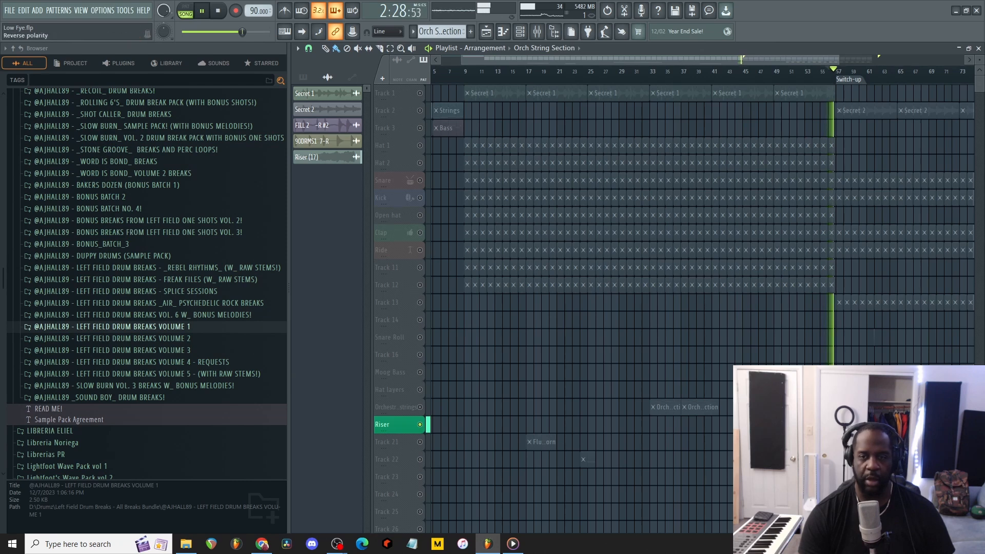
pyautogui.press('space')
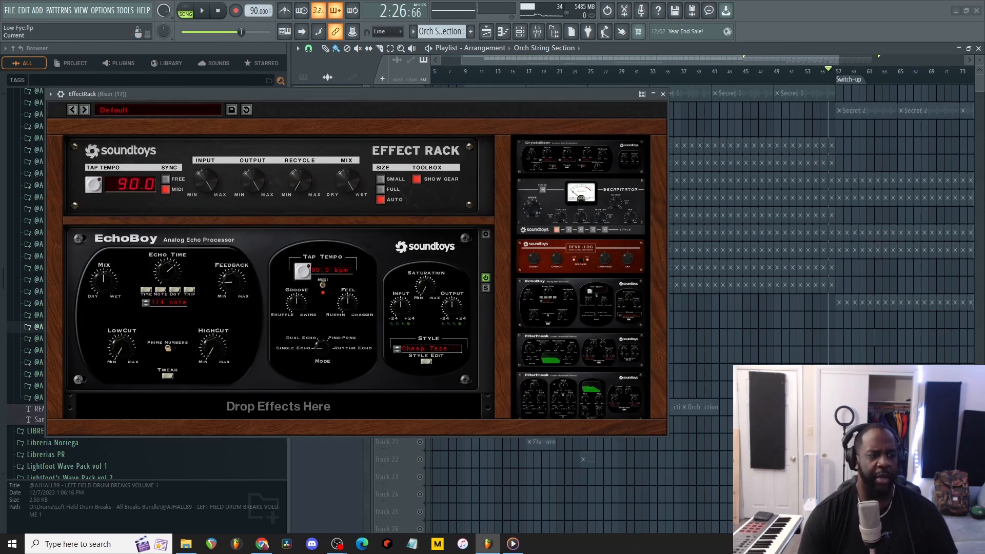
pyautogui.click(662, 94)
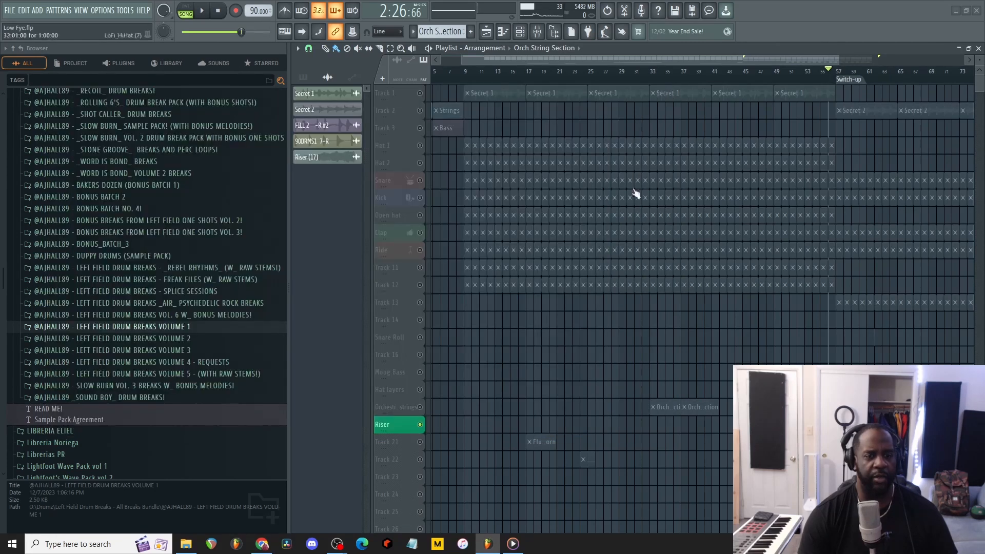
pyautogui.rightClick(420, 425)
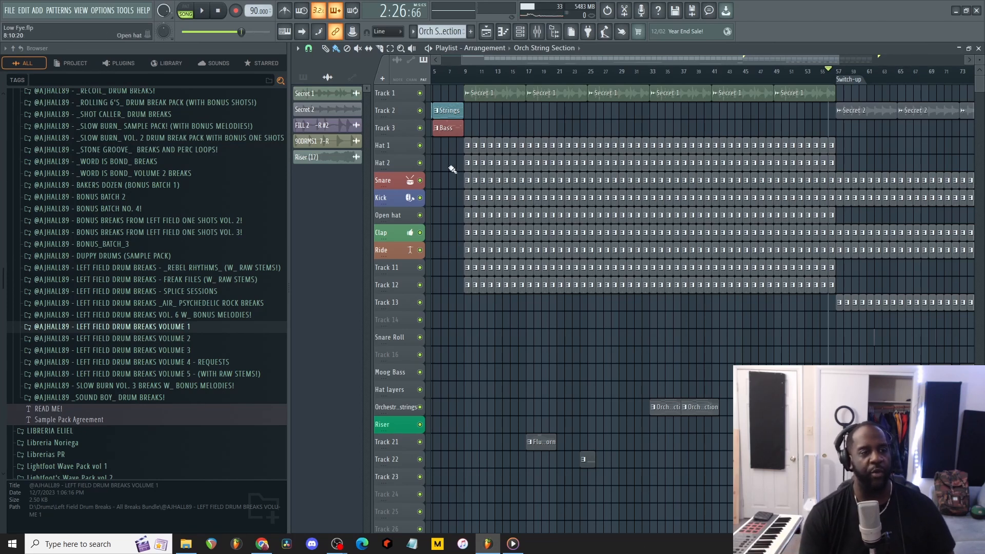
# Play the arrangement from bar 17 to hear the Flugelhorn clip with the drums and the Secret 1 sample
pyautogui.click(465, 73)
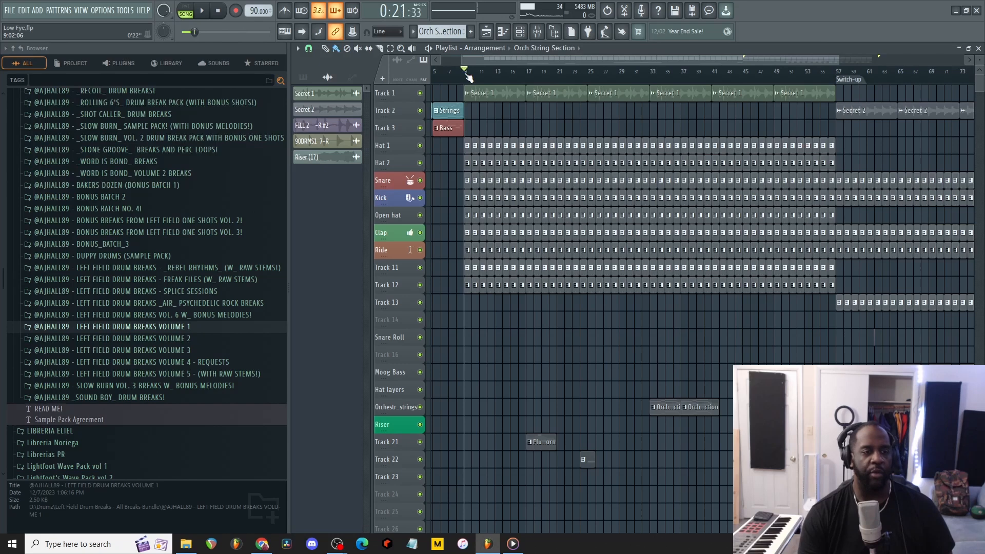
pyautogui.click(527, 73)
pyautogui.press('space')
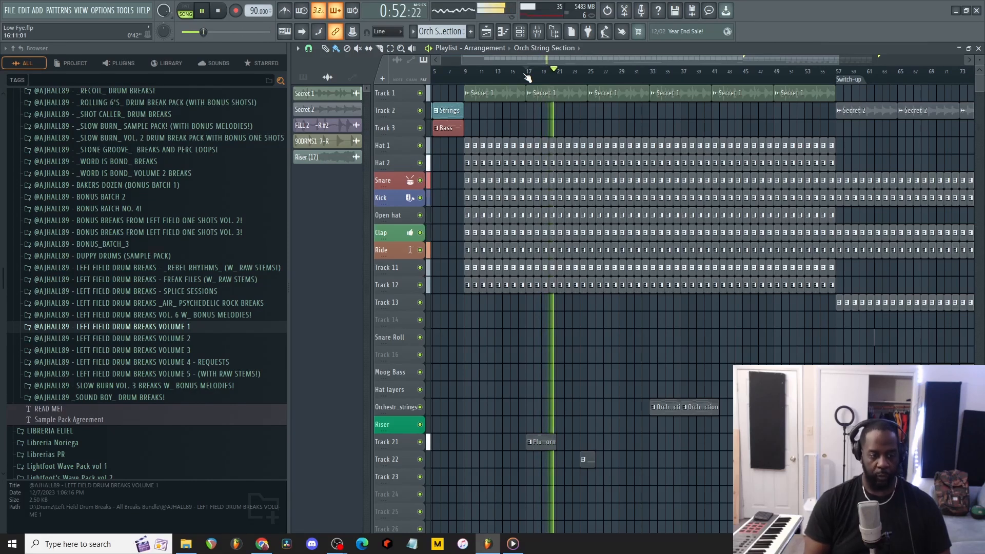
pyautogui.press('space')
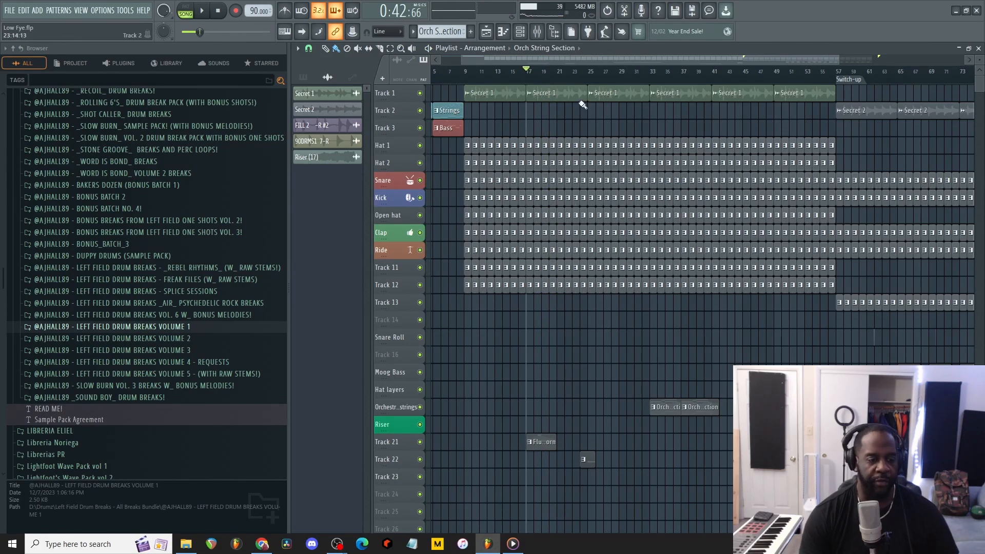
# Play the full arrangement from bar 25, where the third Secret 1 clip starts
pyautogui.click(581, 73)
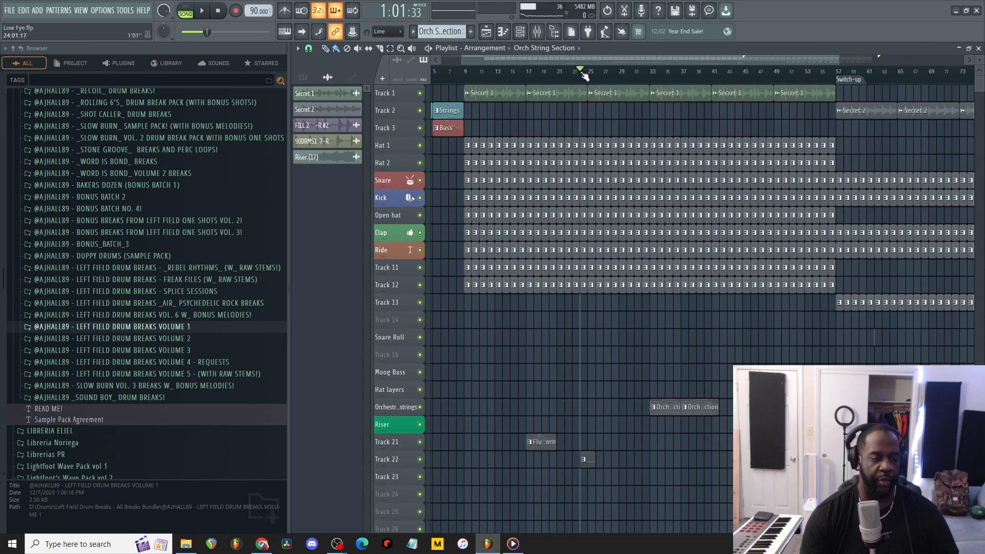
pyautogui.click(589, 74)
pyautogui.press('space')
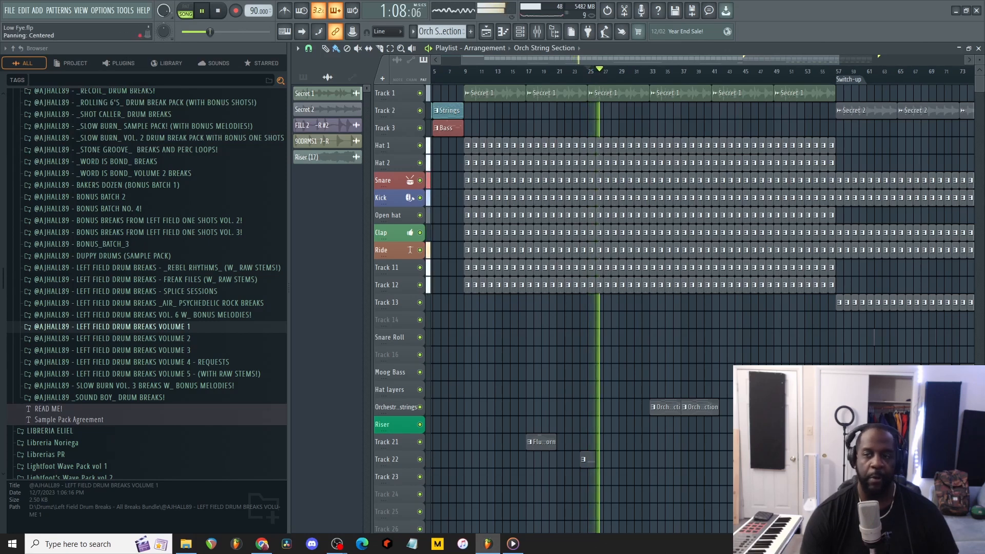
pyautogui.press('space')
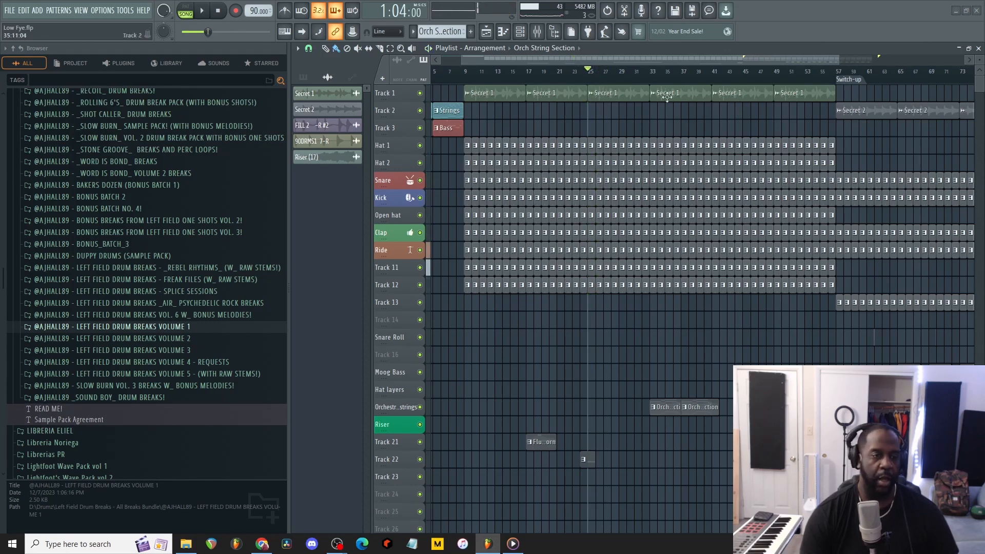
# Play the arrangement from bar 33 to hear the Orch String Section clips in the full mix
pyautogui.click(659, 80)
pyautogui.click(653, 80)
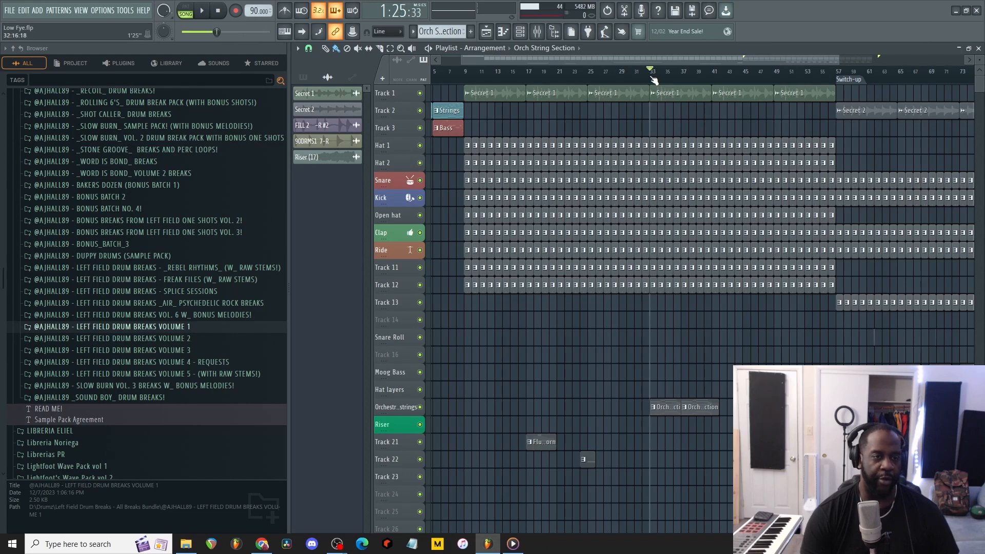
pyautogui.press('space')
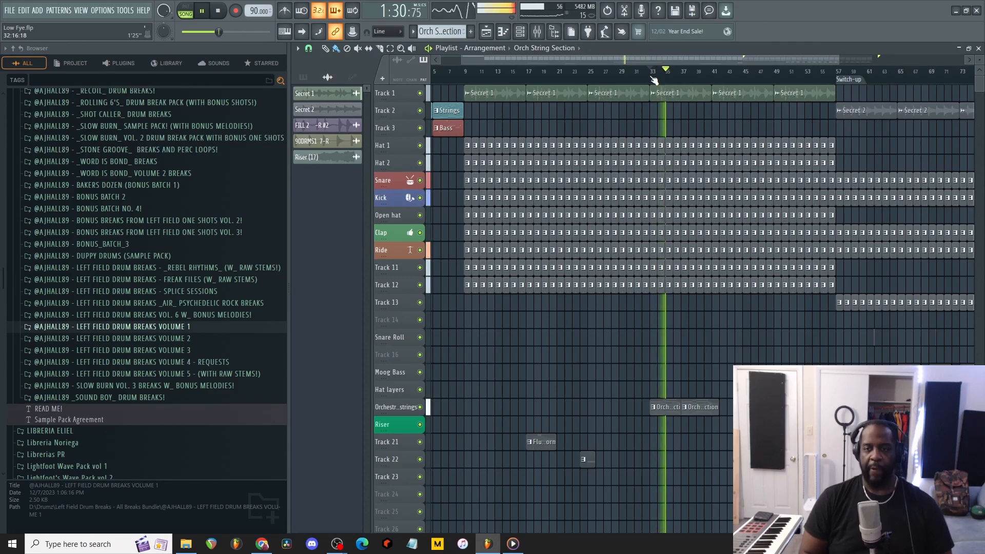
pyautogui.press('space')
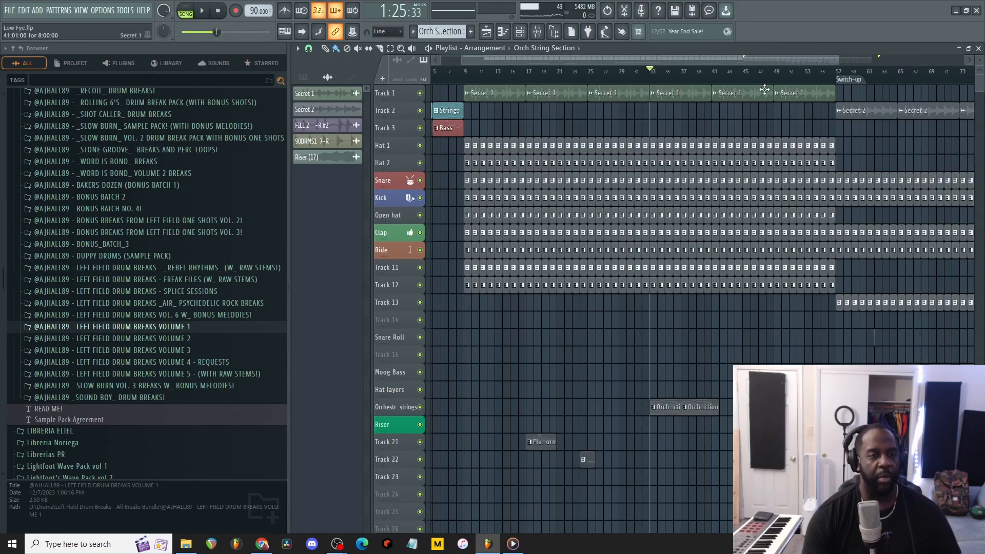
# Play the arrangement from bar 49 to hear the Space Sounds 2 clip in the full mix
pyautogui.click(778, 81)
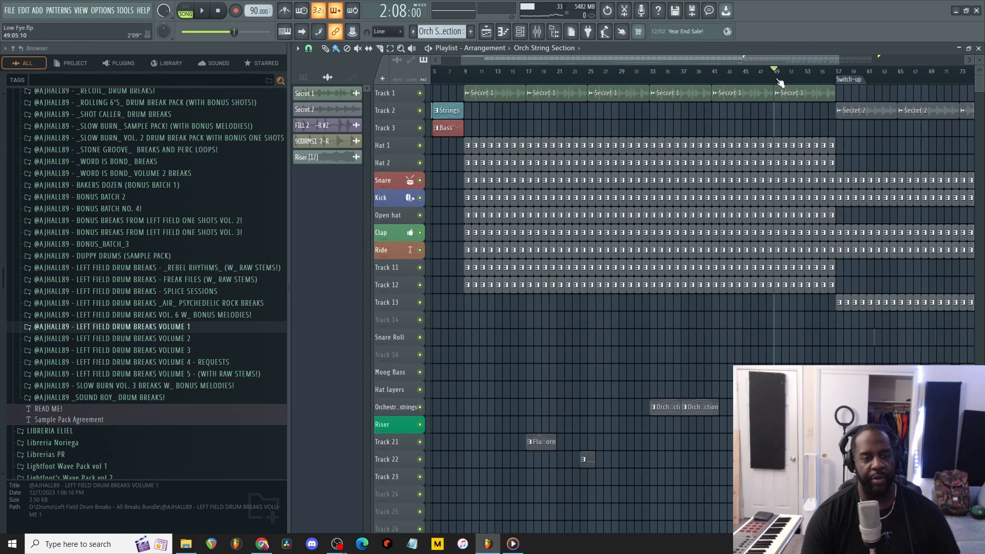
pyautogui.press('space')
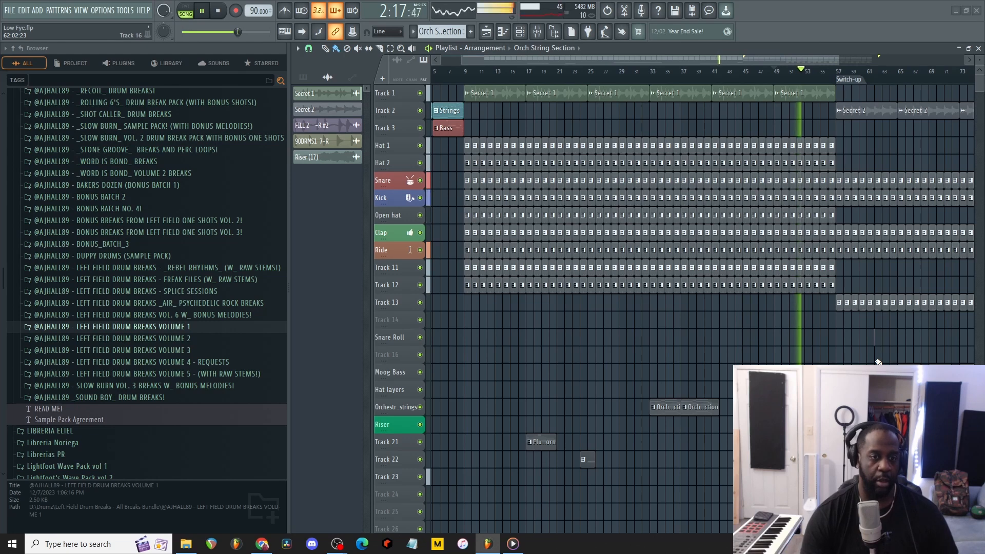
pyautogui.press('space')
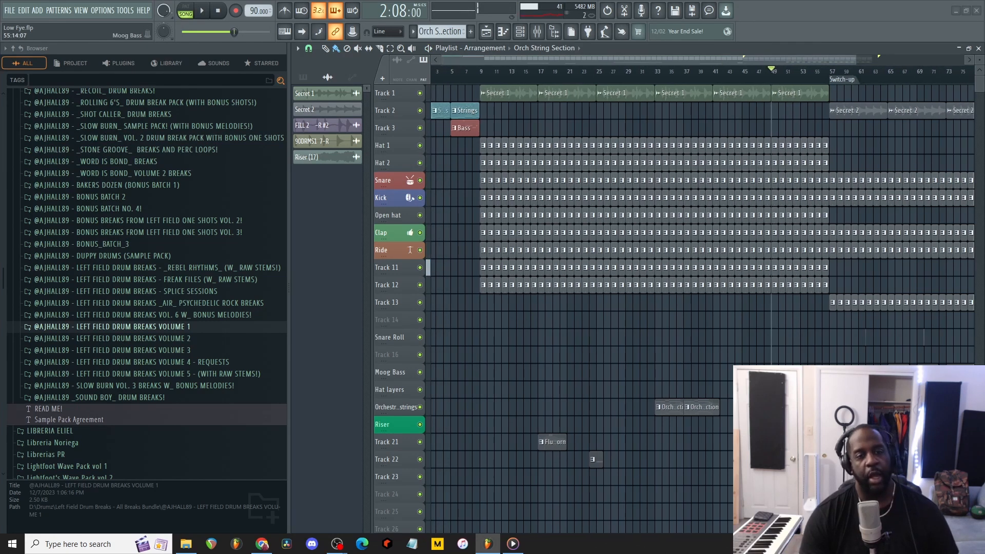
# Listen to the Secret 2 sample on Track 2 soloed from the Switch-up marker, and restore all tracks
pyautogui.scroll(-3, 926, 80)
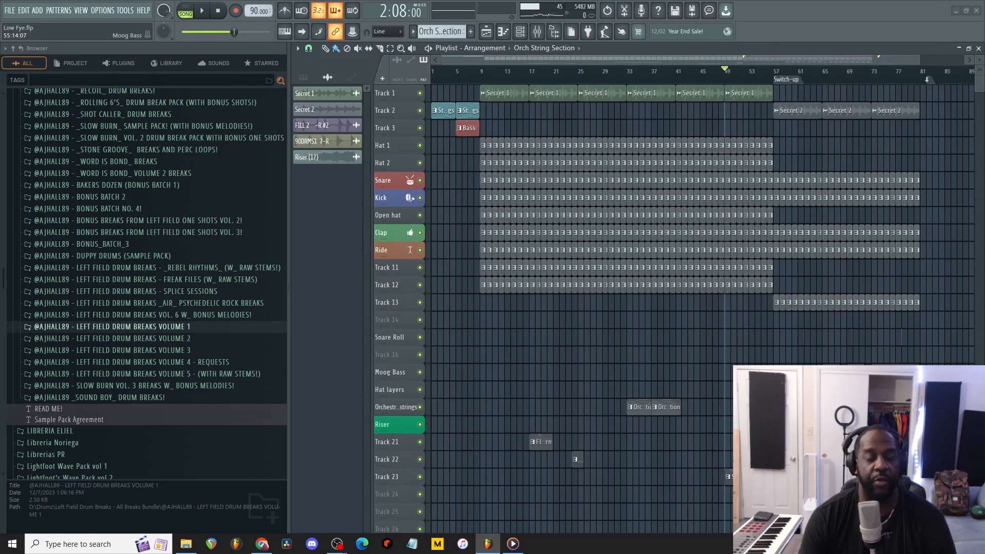
pyautogui.click(776, 75)
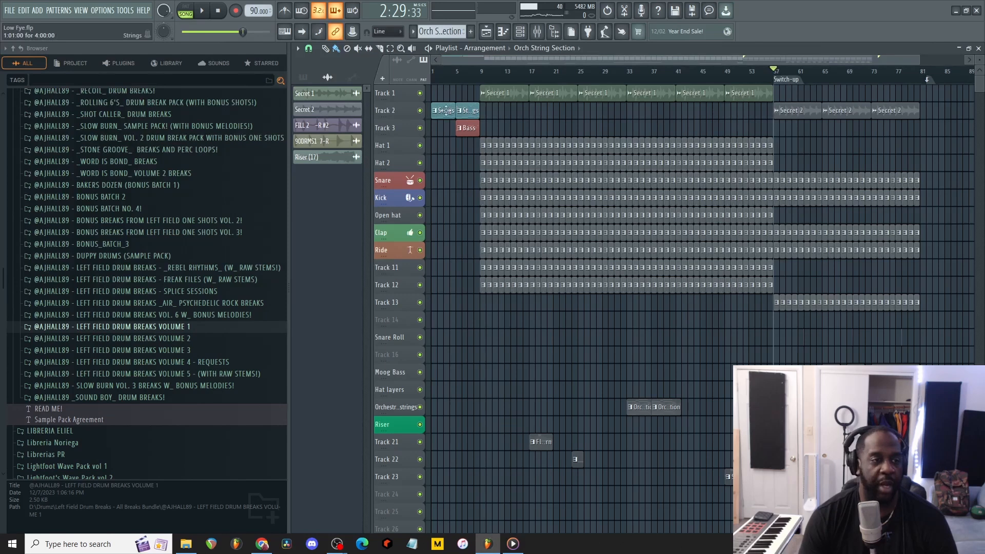
pyautogui.keyDown('ctrl'); pyautogui.click(420, 110); pyautogui.keyUp('ctrl')
pyautogui.press('space')
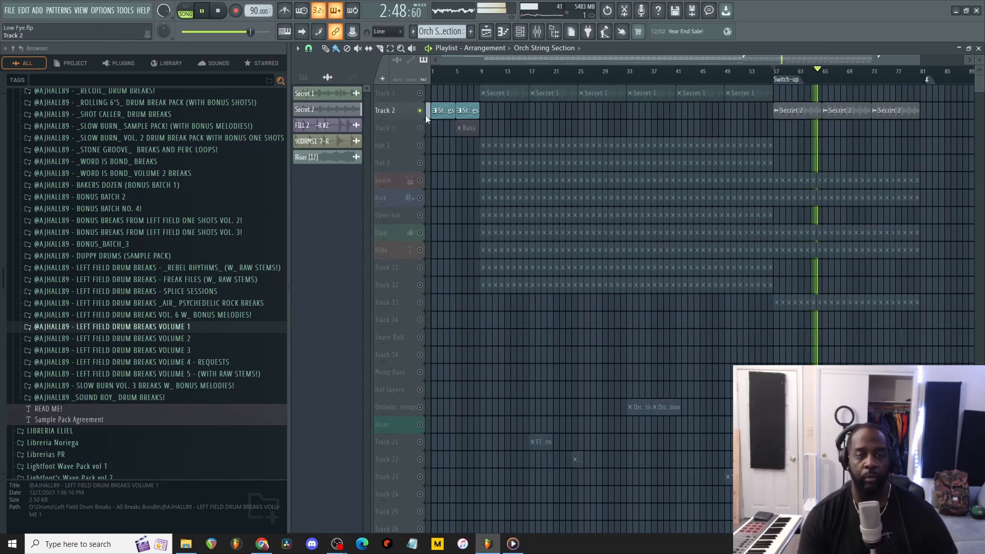
pyautogui.press('space')
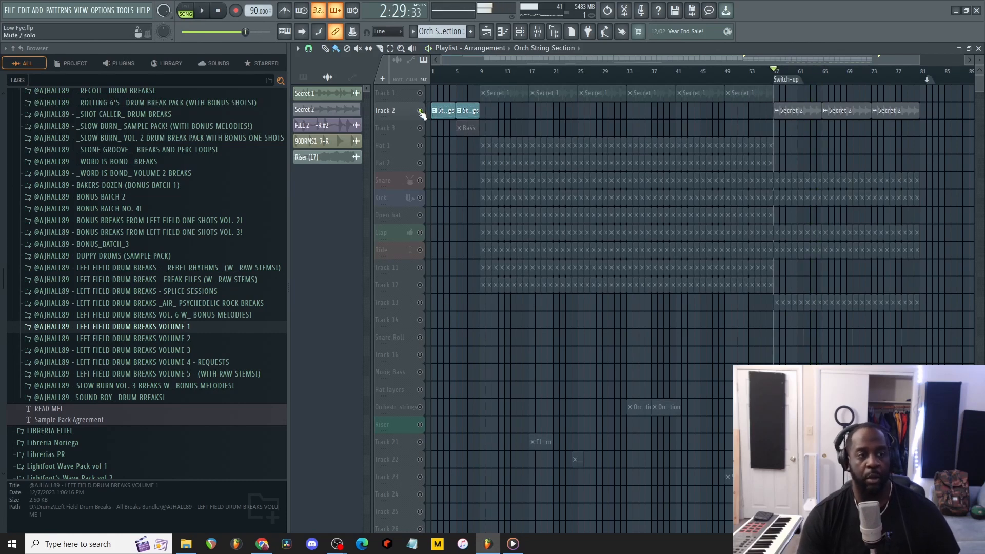
pyautogui.keyDown('ctrl'); pyautogui.click(420, 110); pyautogui.keyUp('ctrl')
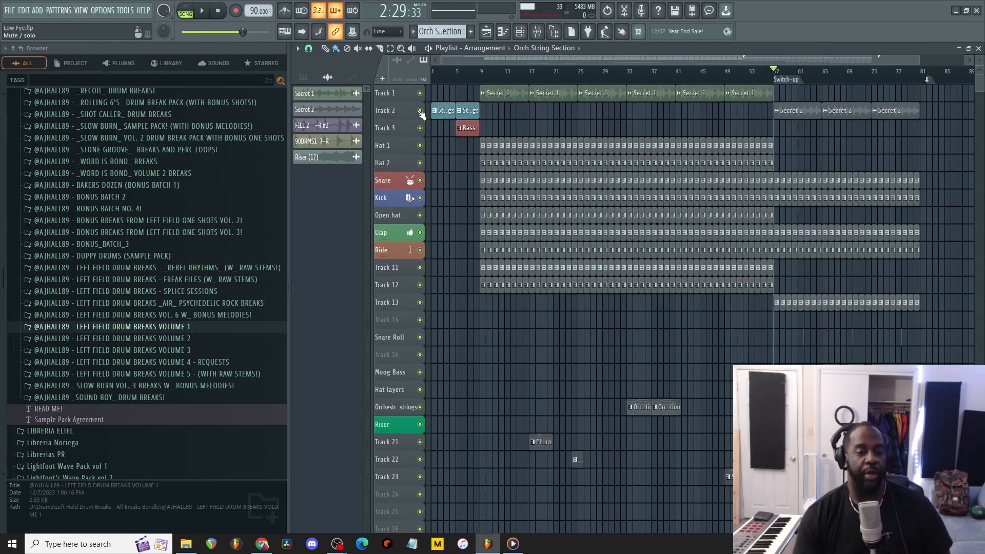
# Play the switch-up section with all tracks from bar 57 and examine its drum, hi-hat and Secret 2 clips up close
pyautogui.press('space')
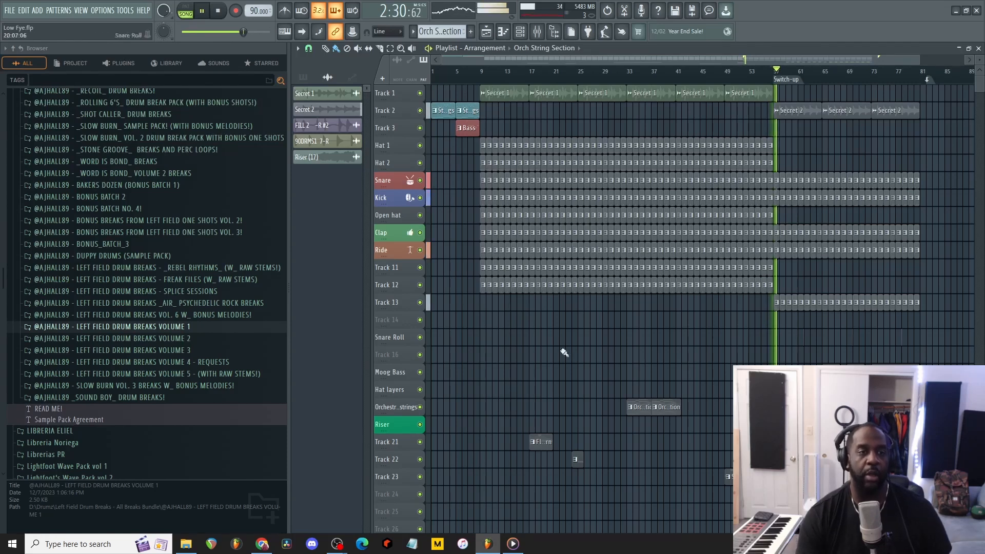
pyautogui.keyDown('ctrl'); pyautogui.scroll(3, 719, 369); pyautogui.keyUp('ctrl')
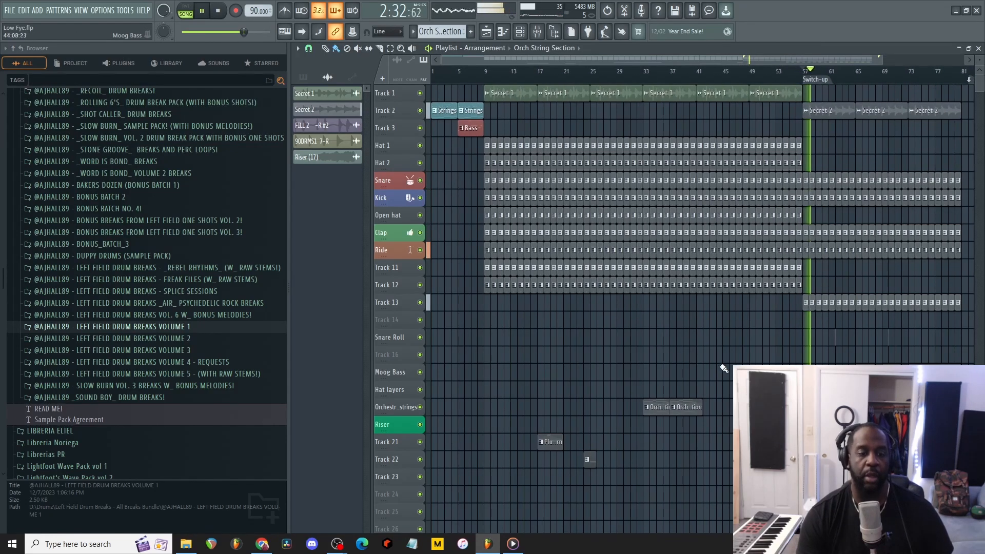
pyautogui.keyDown('ctrl'); pyautogui.scroll(3, 756, 362); pyautogui.keyUp('ctrl')
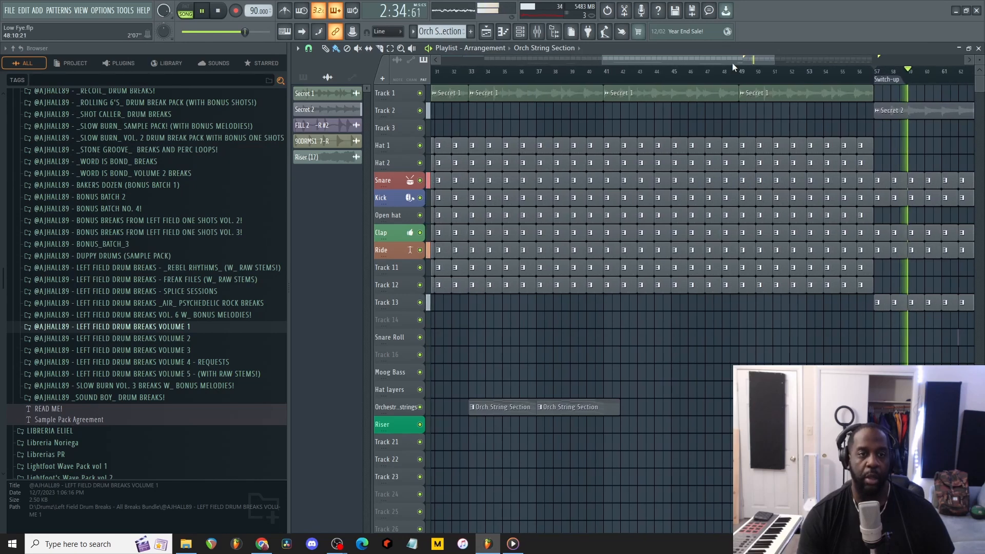
pyautogui.moveTo(751, 63); pyautogui.dragTo(818, 73)
pyautogui.keyDown('ctrl'); pyautogui.scroll(2, 701, 326); pyautogui.keyUp('ctrl')
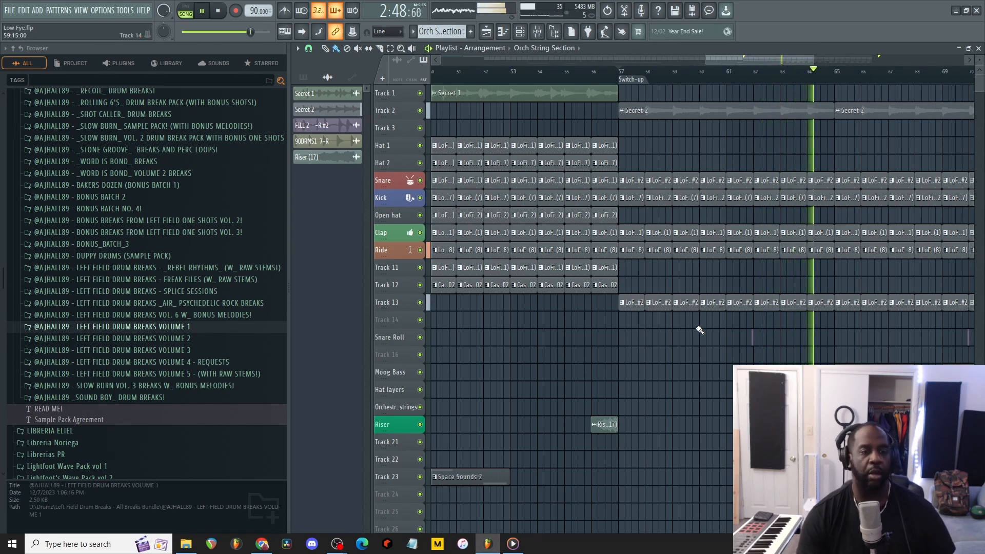
pyautogui.press('space')
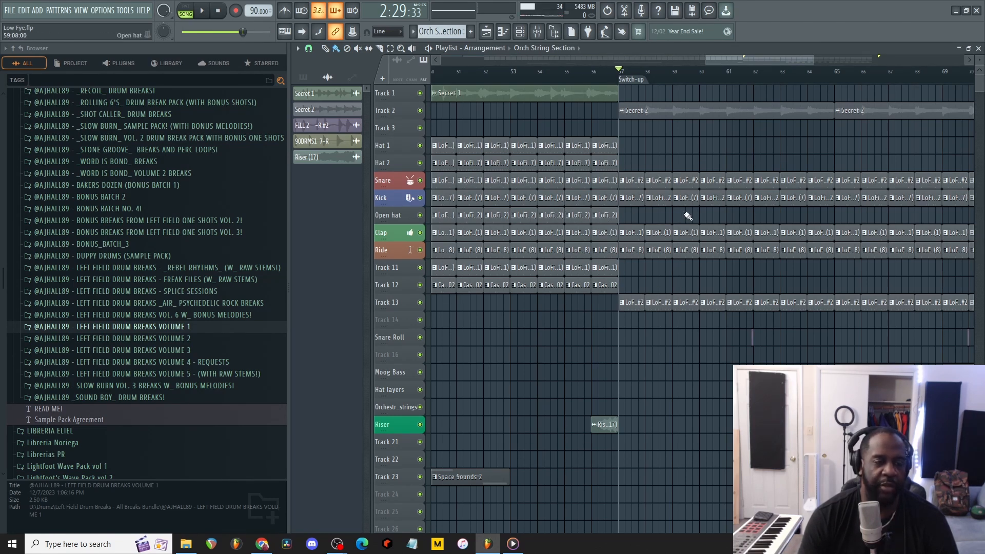
# Listen to the Snare Roll clip just before bar 62 with its track soloed, and restore all tracks
pyautogui.scroll(4, 721, 216)
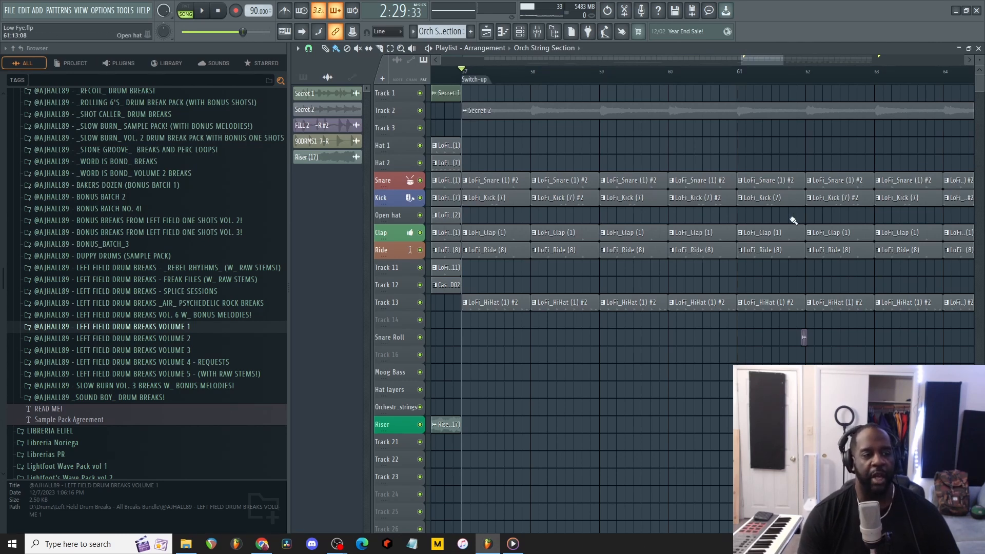
pyautogui.scroll(2, 793, 220)
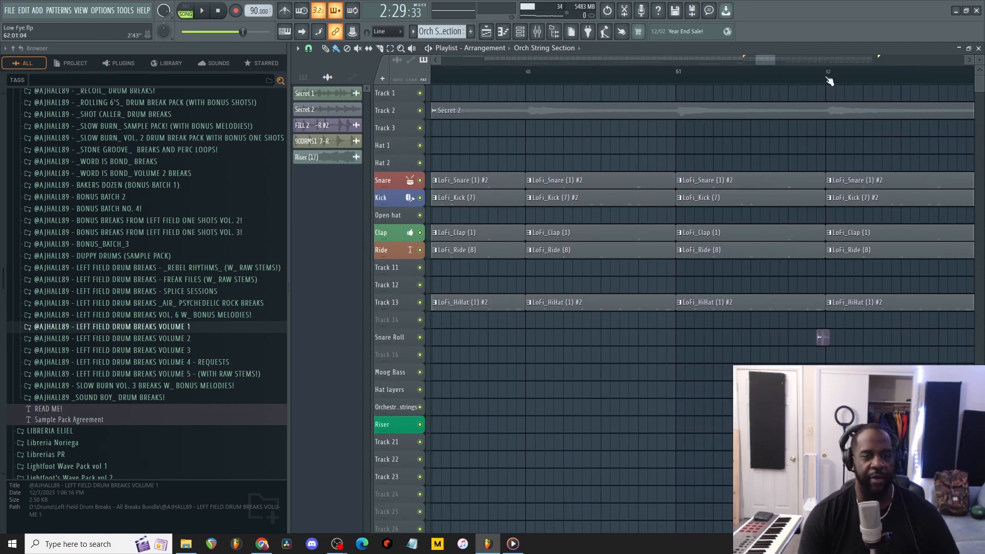
pyautogui.rightClick(423, 338)
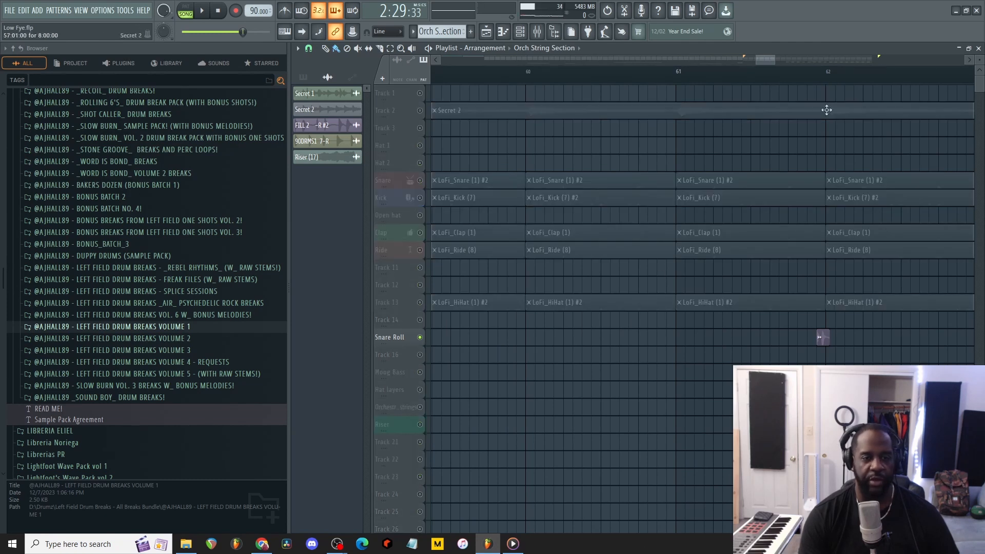
pyautogui.click(812, 82)
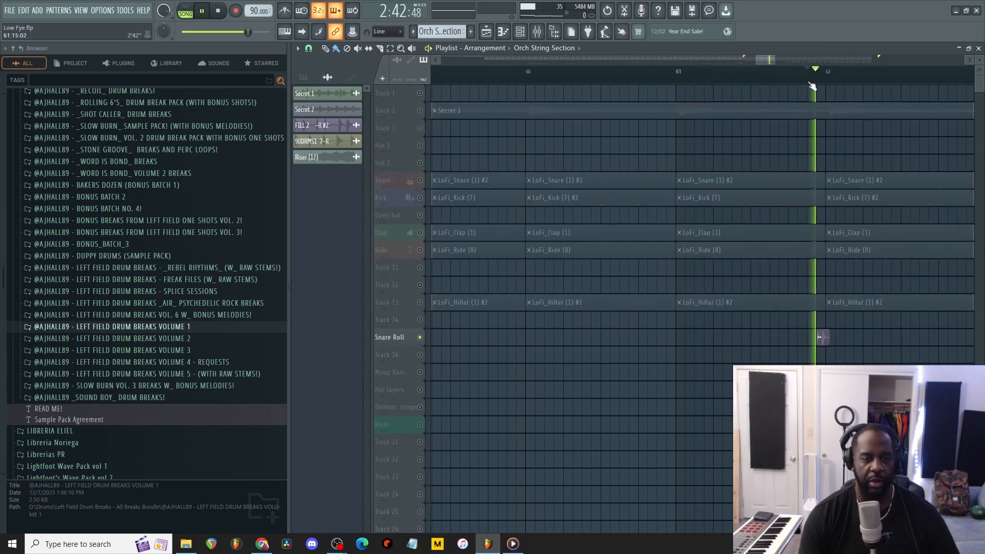
pyautogui.rightClick(421, 339)
pyautogui.press('space')
# Open the Bass? pattern's Mini V3 instrument with the Bass Dist preset, and play the pattern on its own
pyautogui.scroll(-3, 602, 341)
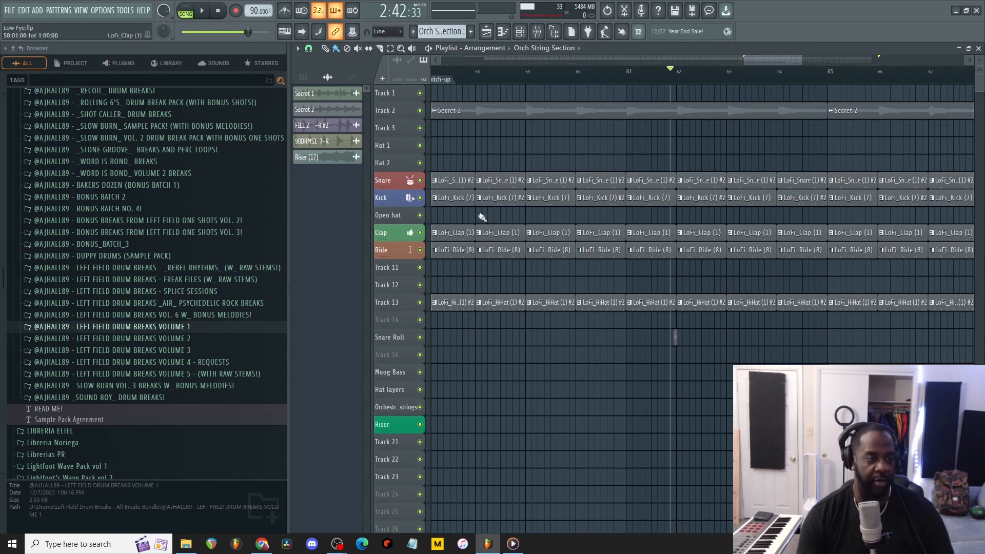
pyautogui.click(308, 78)
pyautogui.click(310, 78)
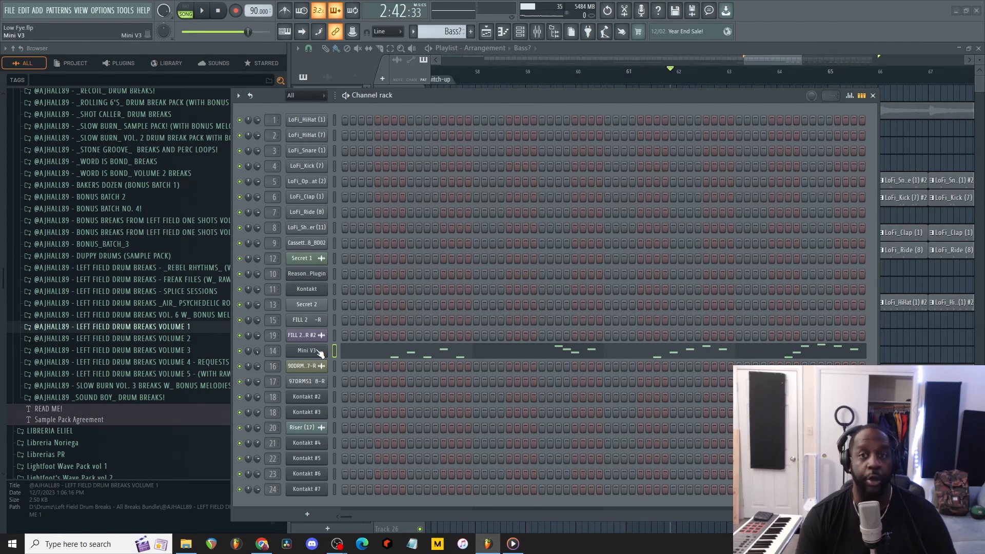
pyautogui.click(318, 352)
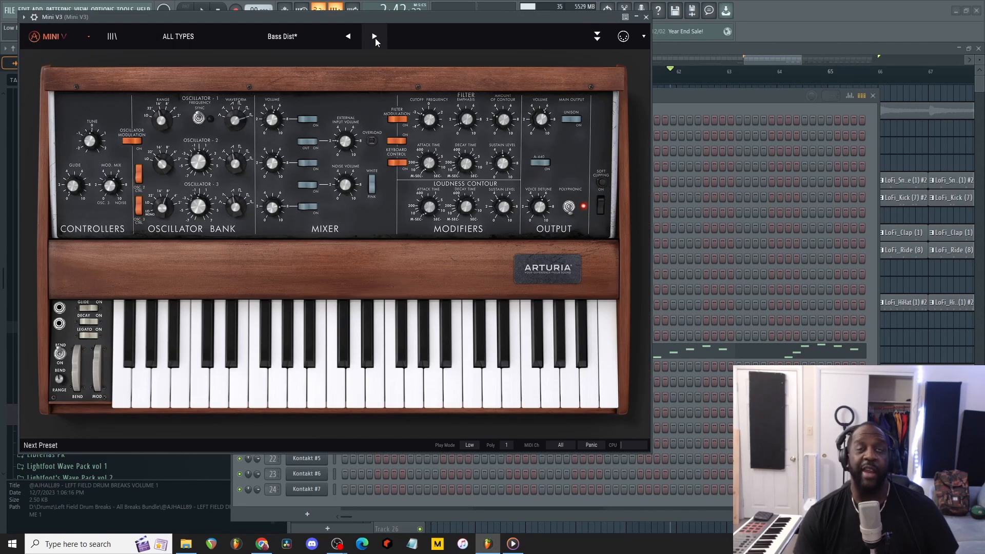
pyautogui.moveTo(390, 17); pyautogui.dragTo(452, 63)
pyautogui.click(187, 11)
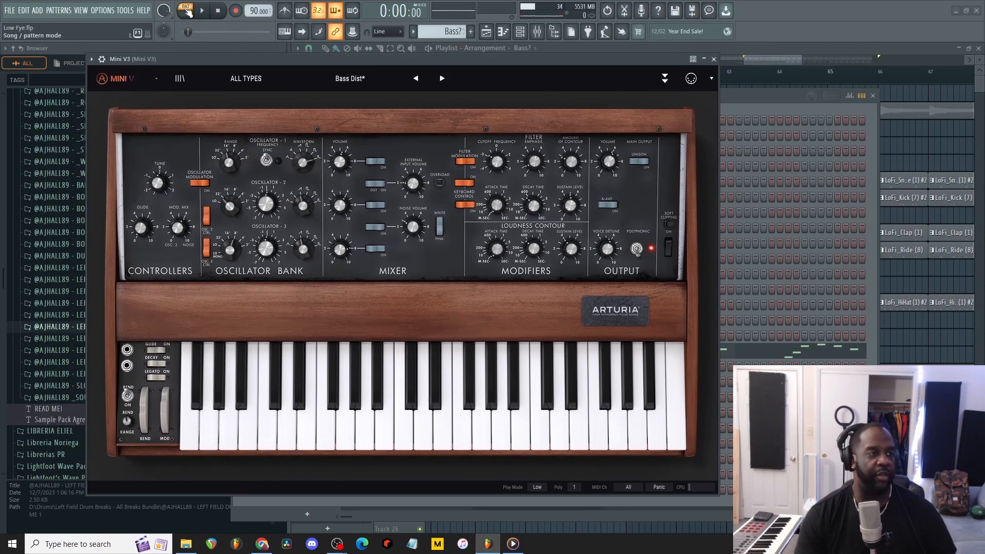
pyautogui.press('space')
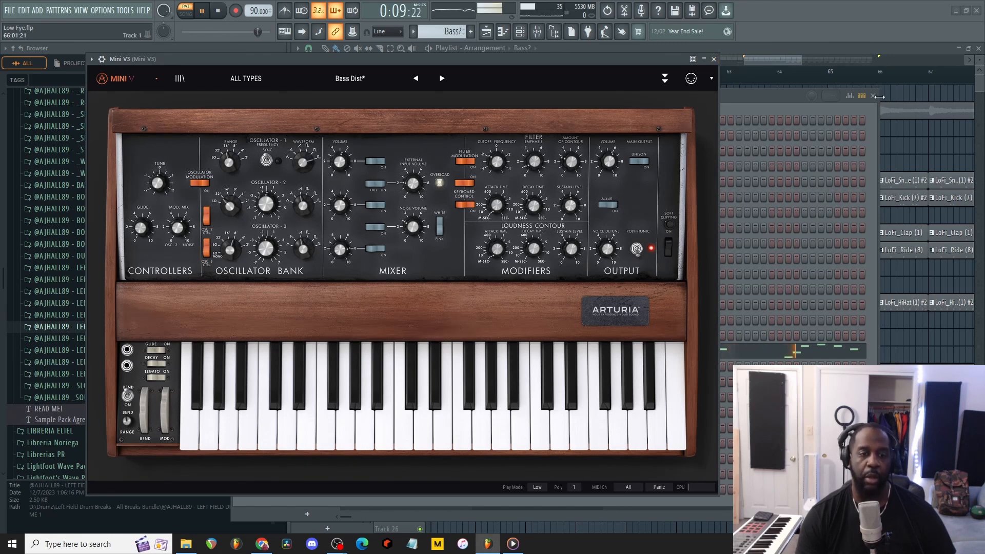
pyautogui.press('space')
pyautogui.click(714, 59)
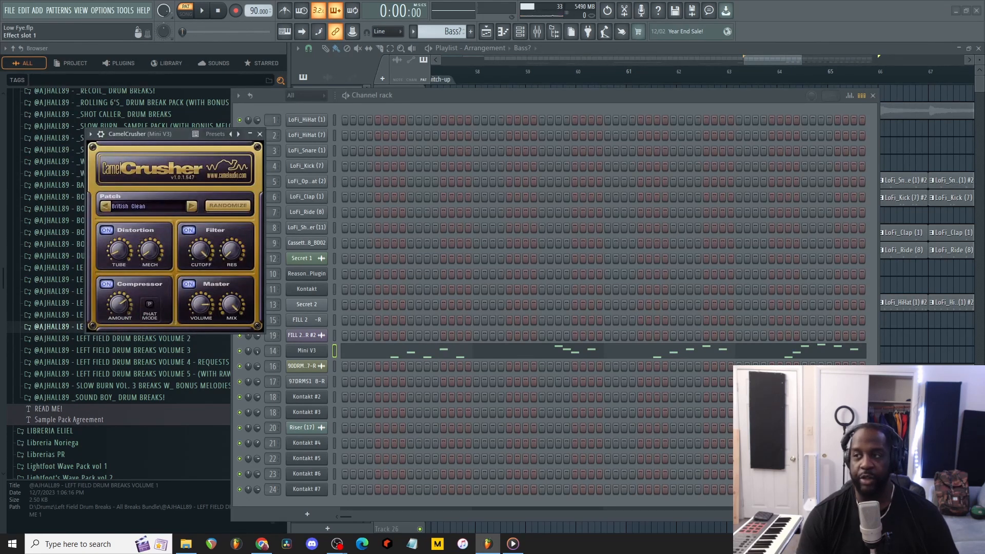
# Review the bass effects CamelCrusher, RBass, Kramer Tape and Pro-L 2, and close their windows and the channel rack
pyautogui.press('Escape')
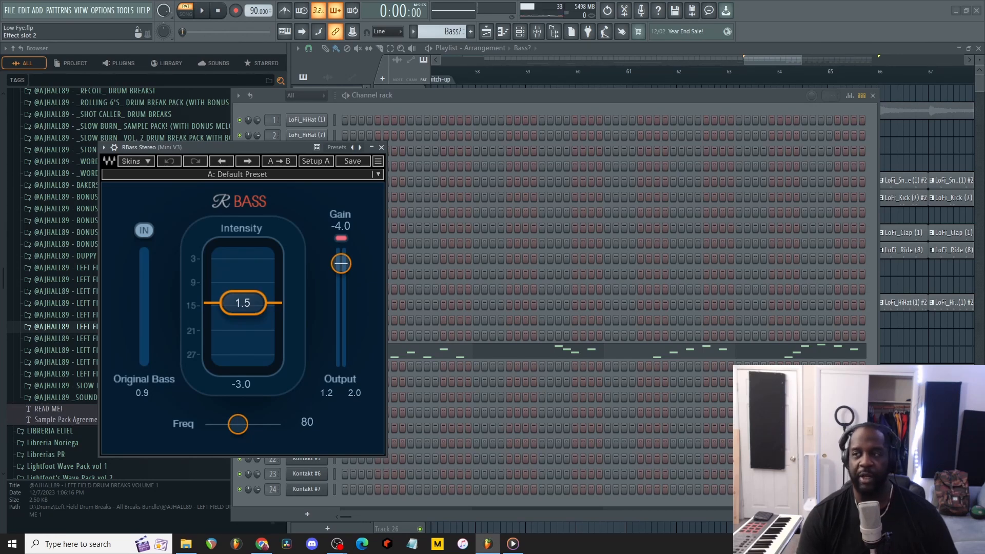
pyautogui.press('Escape')
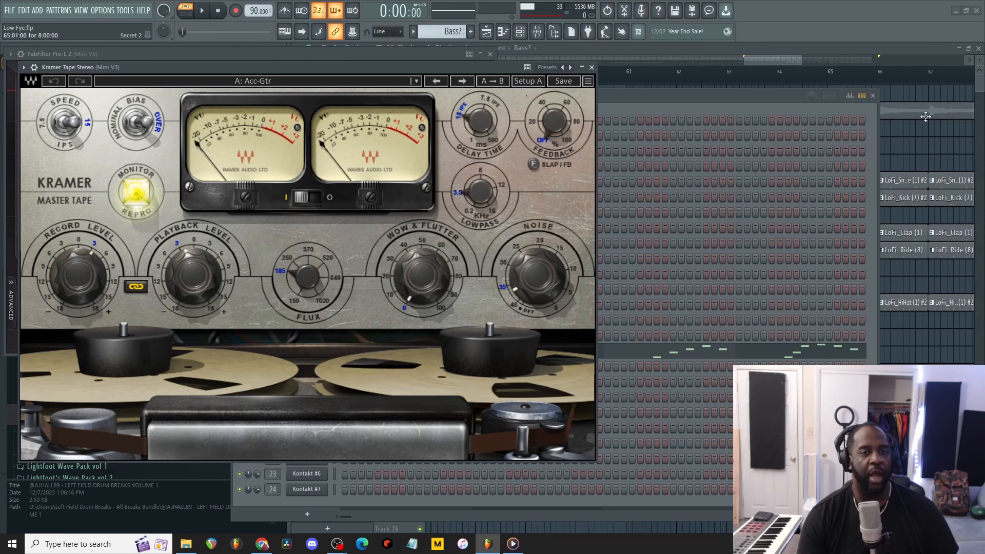
pyautogui.click(874, 97)
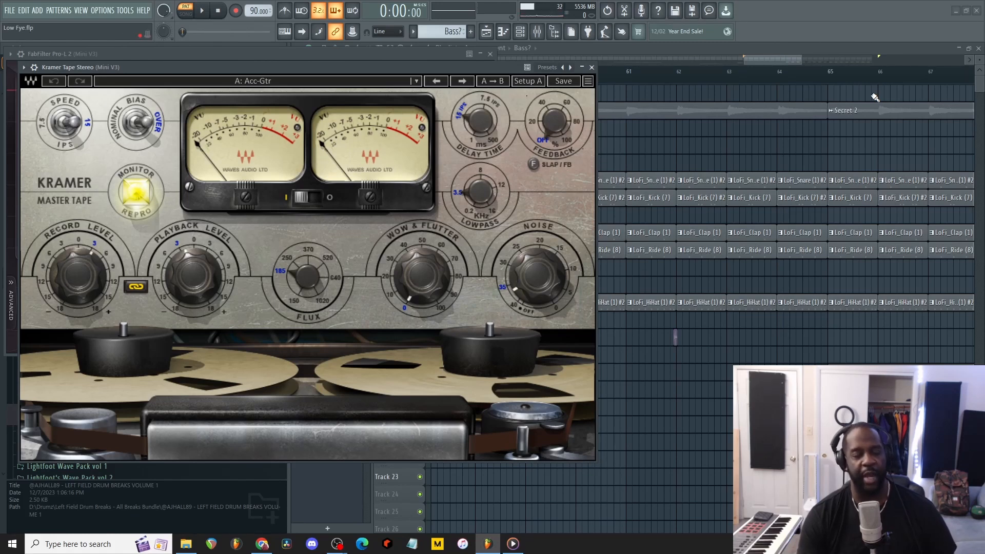
pyautogui.click(591, 67)
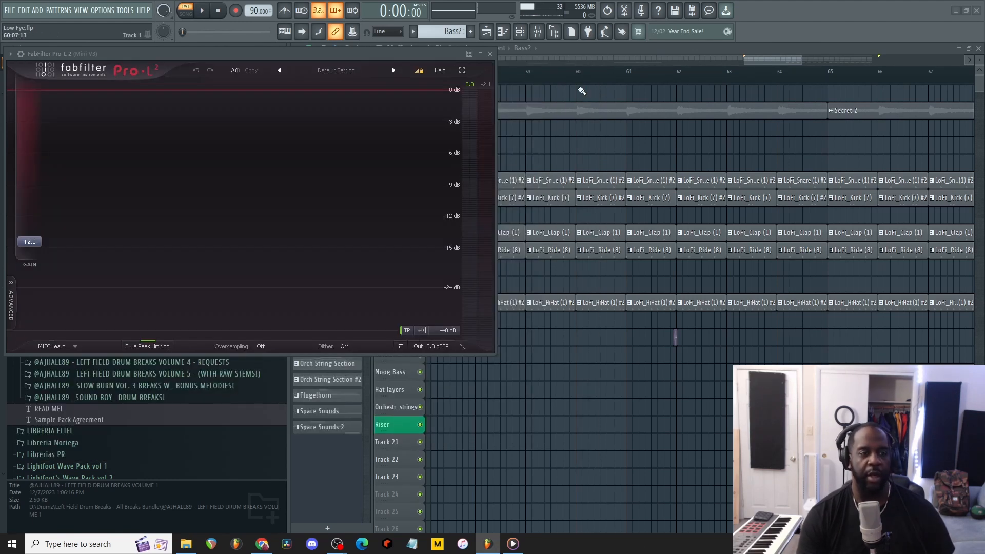
pyautogui.click(492, 54)
# Listen to the Hat layers track soloed from bar 65, and review its ValhallaVintageVerb and Lohi 3 effects
pyautogui.scroll(-5, 873, 142)
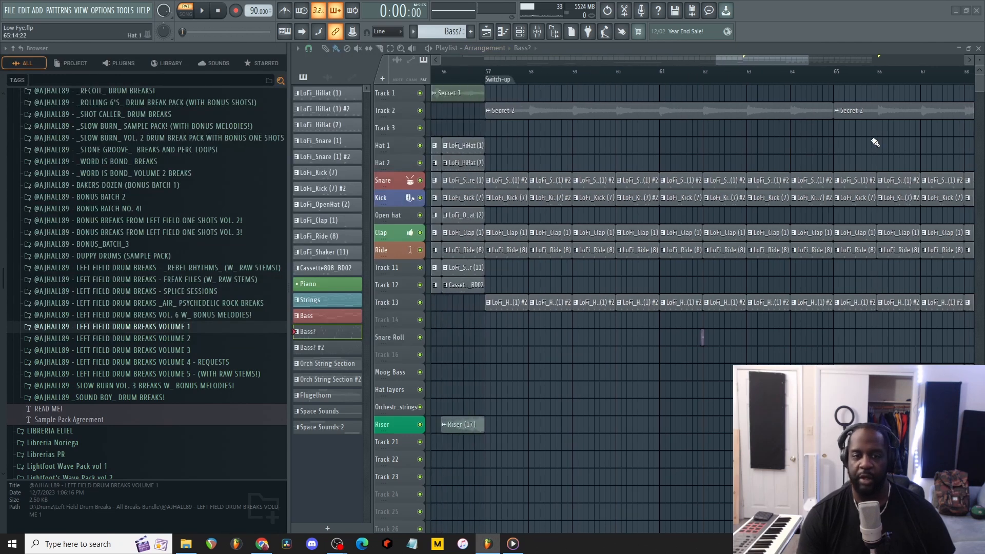
pyautogui.click(520, 80)
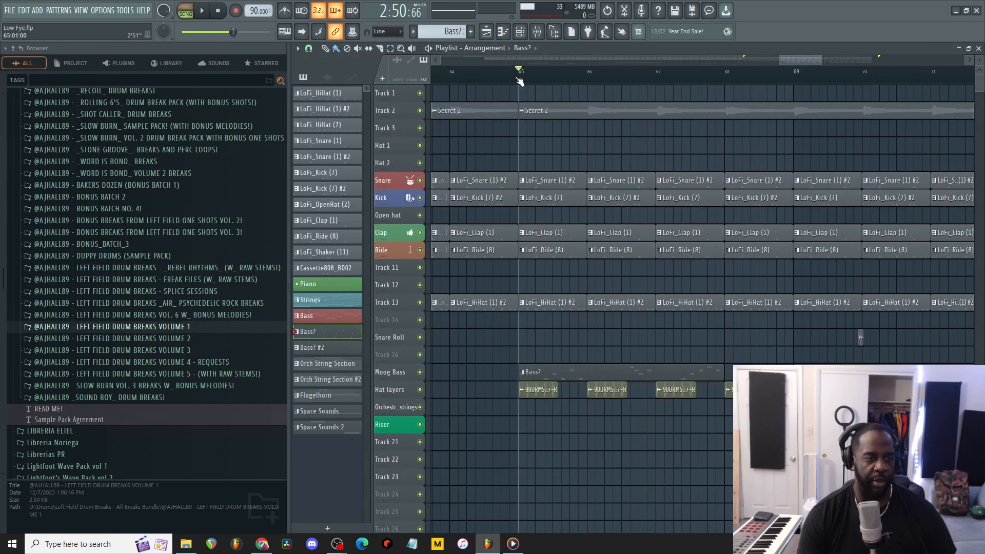
pyautogui.rightClick(420, 390)
pyautogui.press('space')
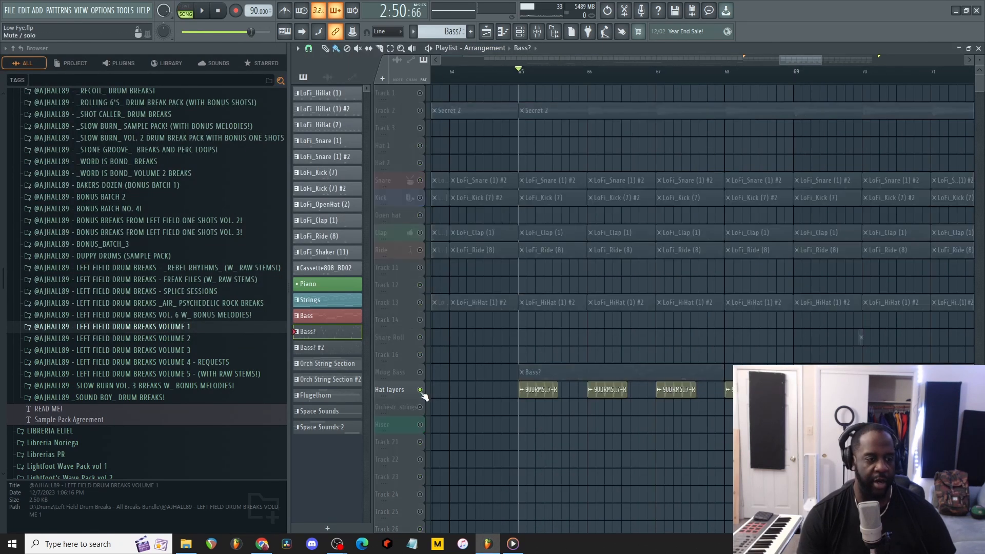
pyautogui.press('space')
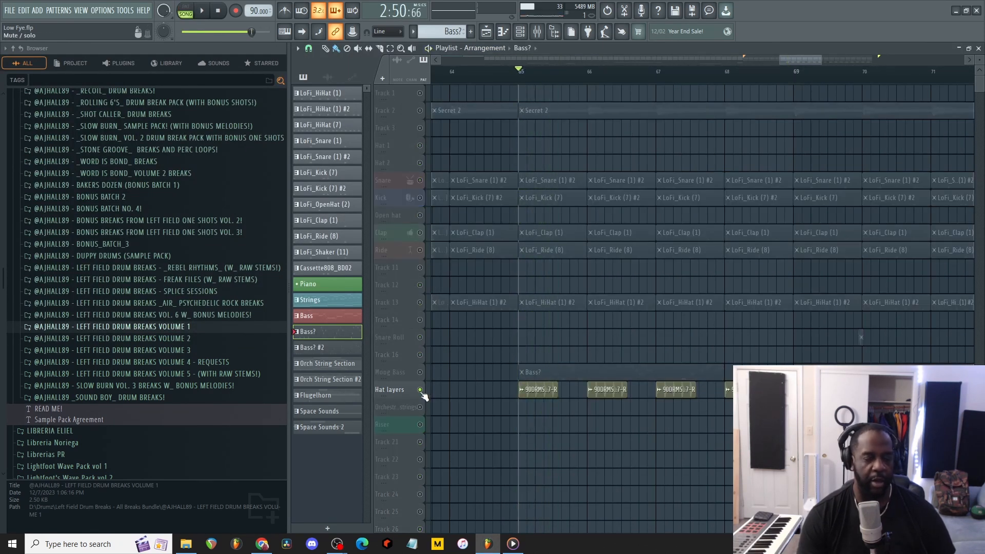
pyautogui.rightClick(420, 390)
pyautogui.rightClick(420, 390)
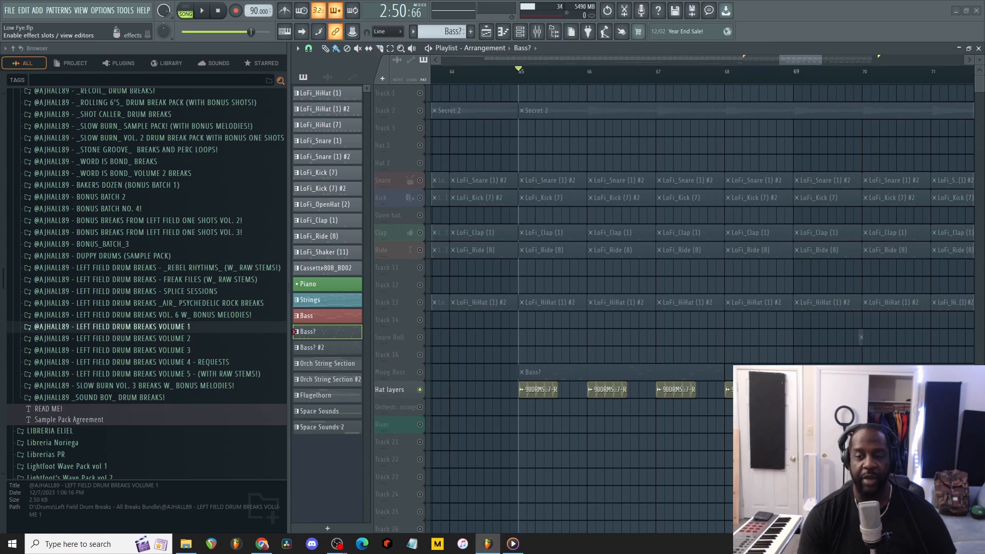
pyautogui.press('space')
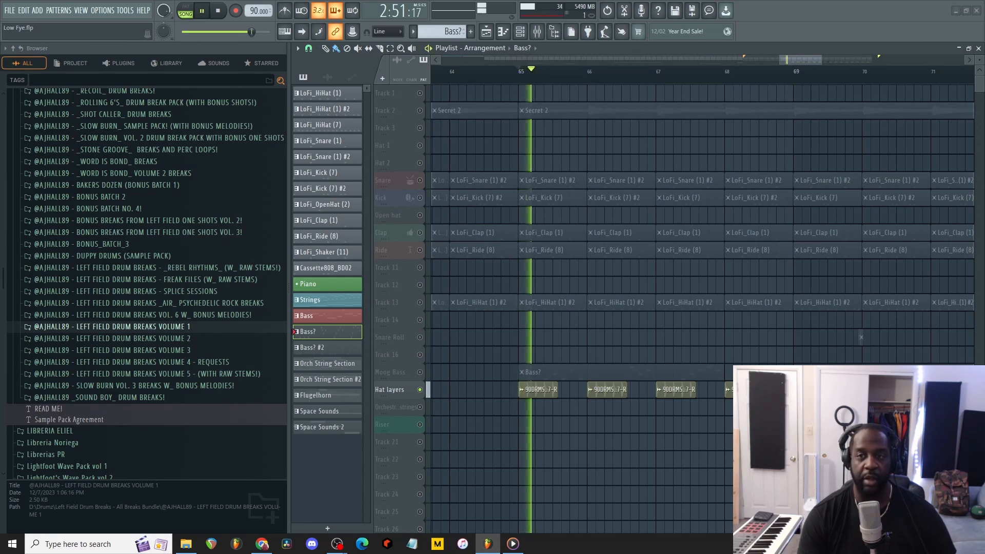
pyautogui.press('space')
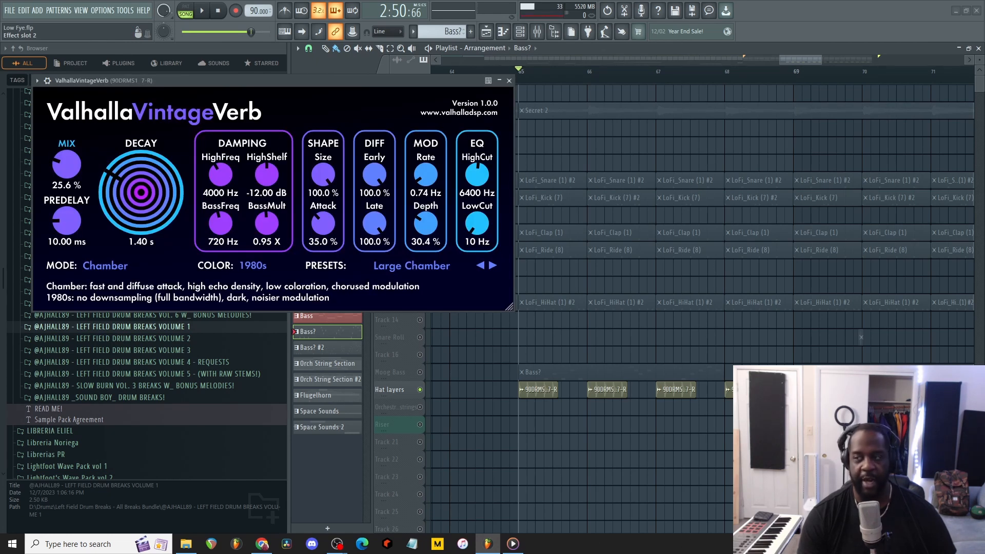
pyautogui.press('space')
pyautogui.press('space')
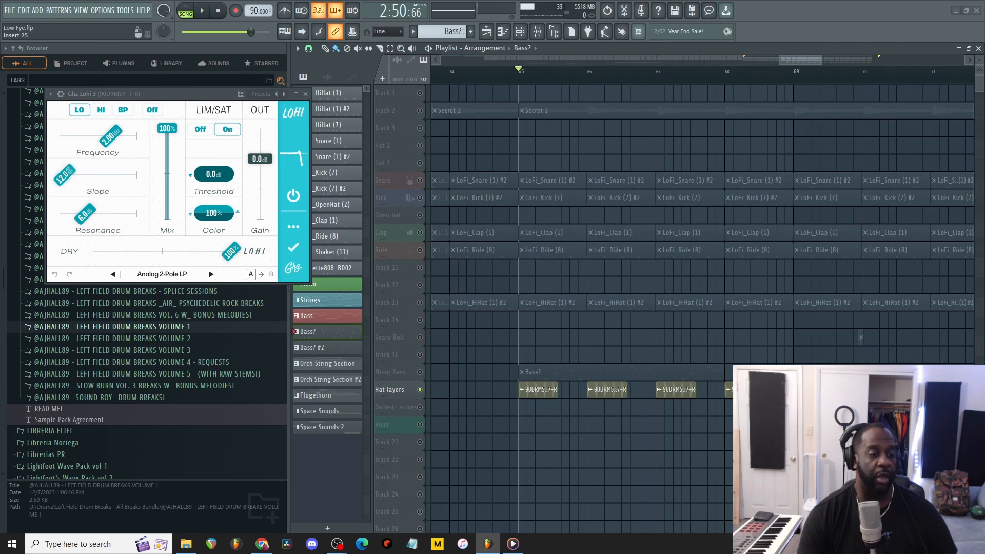
# Solo the orchestral strings track and inspect the Kontakt #2 and Kontakt #7 instruments used by the Orch String Section #2 pattern
pyautogui.keyDown('ctrl'); pyautogui.scroll(-4, 871, 345); pyautogui.keyUp('ctrl')
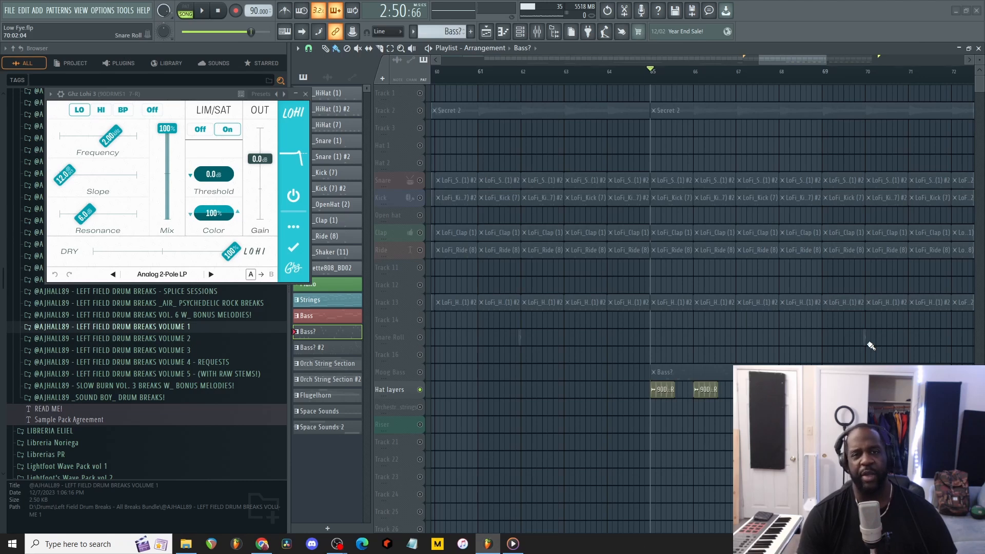
pyautogui.moveTo(802, 60); pyautogui.dragTo(827, 58)
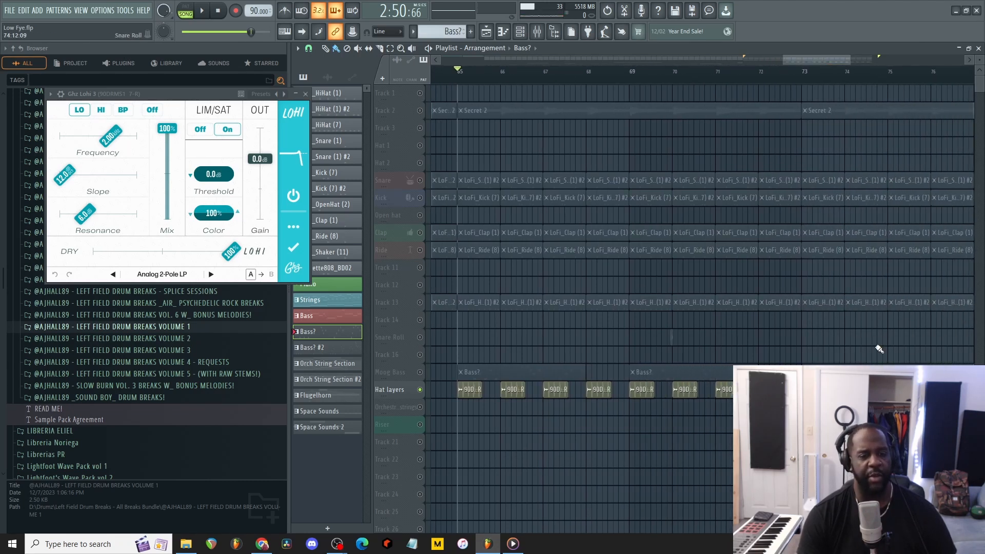
pyautogui.keyDown('ctrl'); pyautogui.scroll(-5, 880, 347); pyautogui.keyUp('ctrl')
pyautogui.keyDown('ctrl'); pyautogui.scroll(-3, 872, 331); pyautogui.keyUp('ctrl')
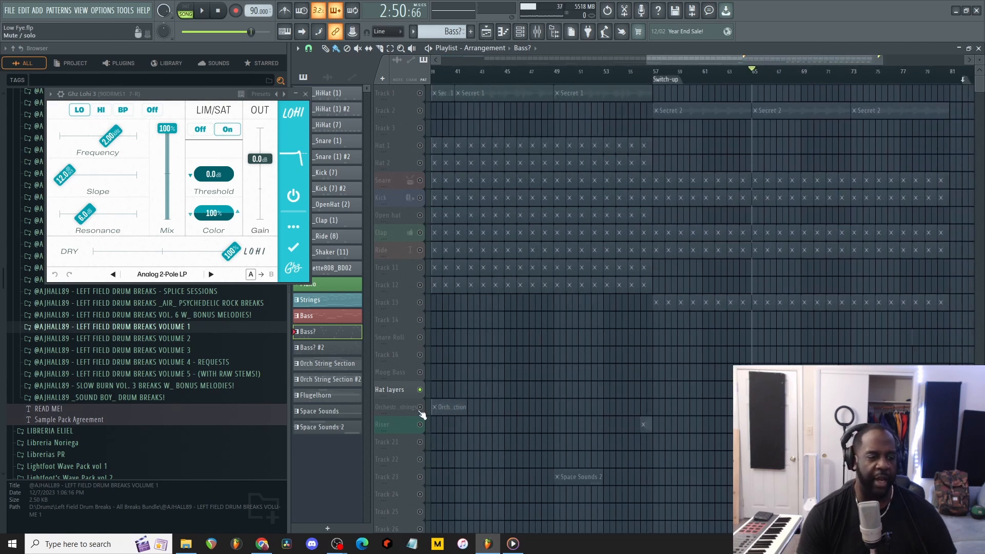
pyautogui.rightClick(421, 409)
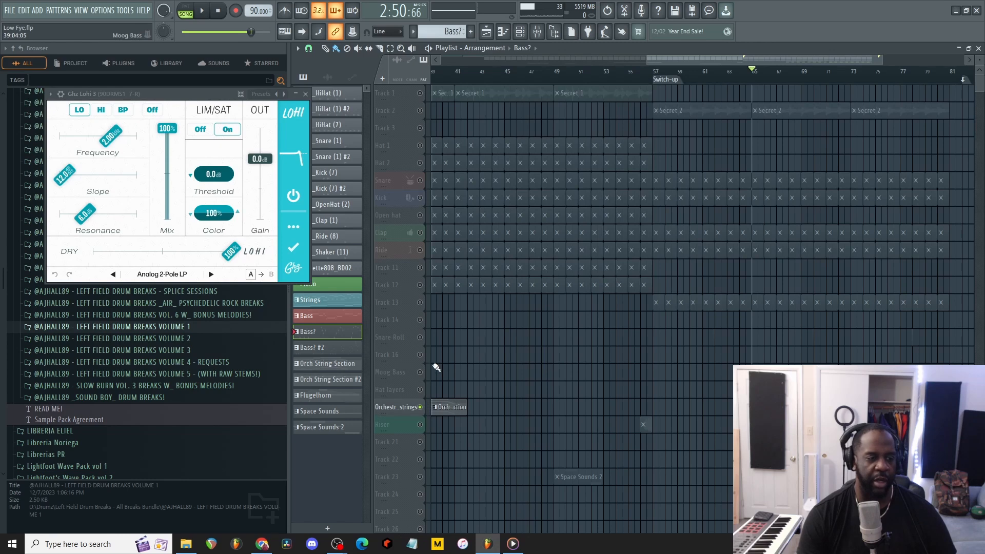
pyautogui.click(332, 382)
pyautogui.press('F6')
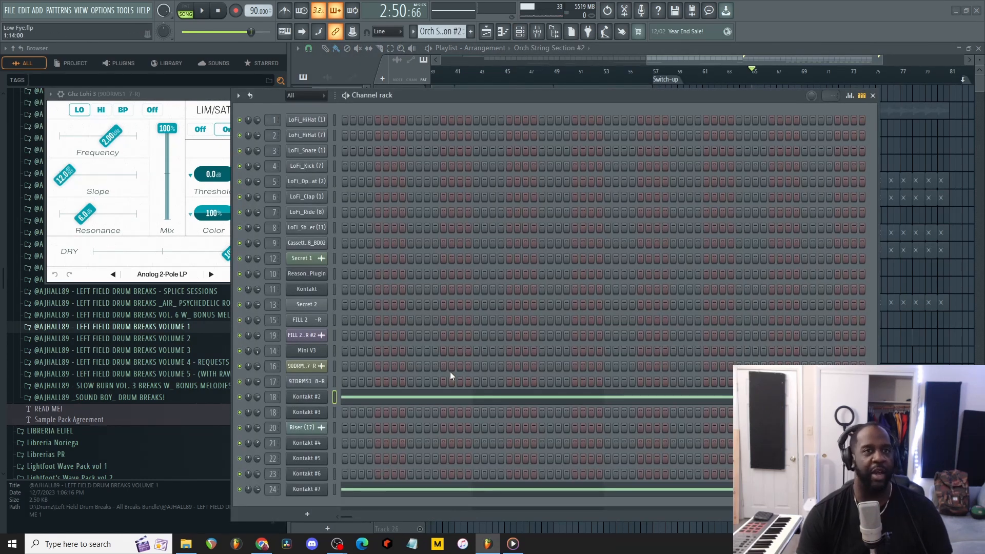
pyautogui.click(310, 399)
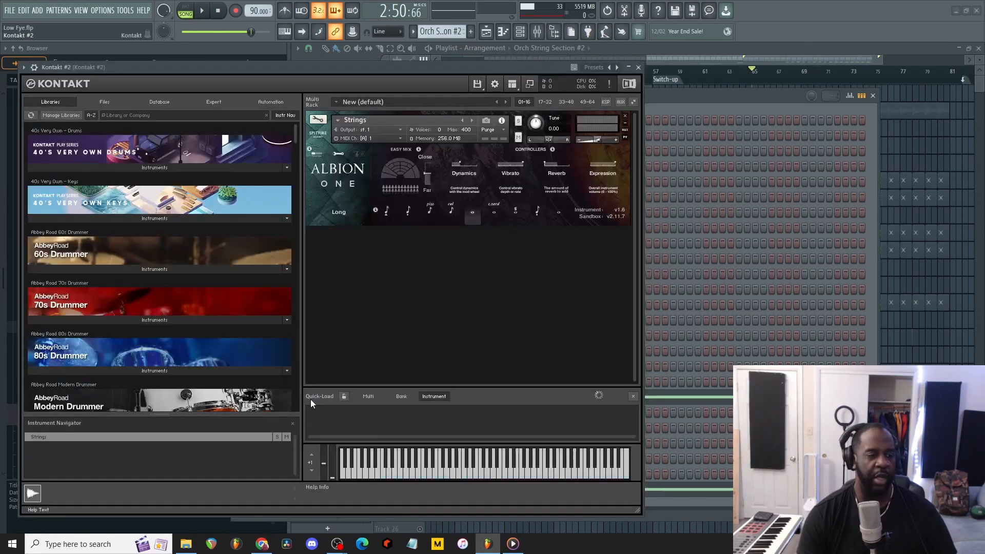
pyautogui.click(638, 67)
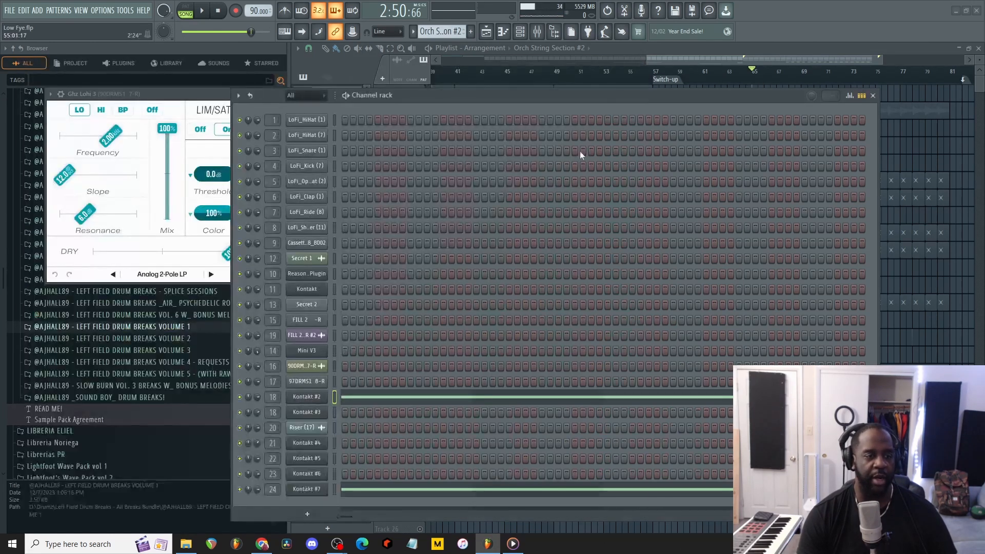
pyautogui.click(314, 489)
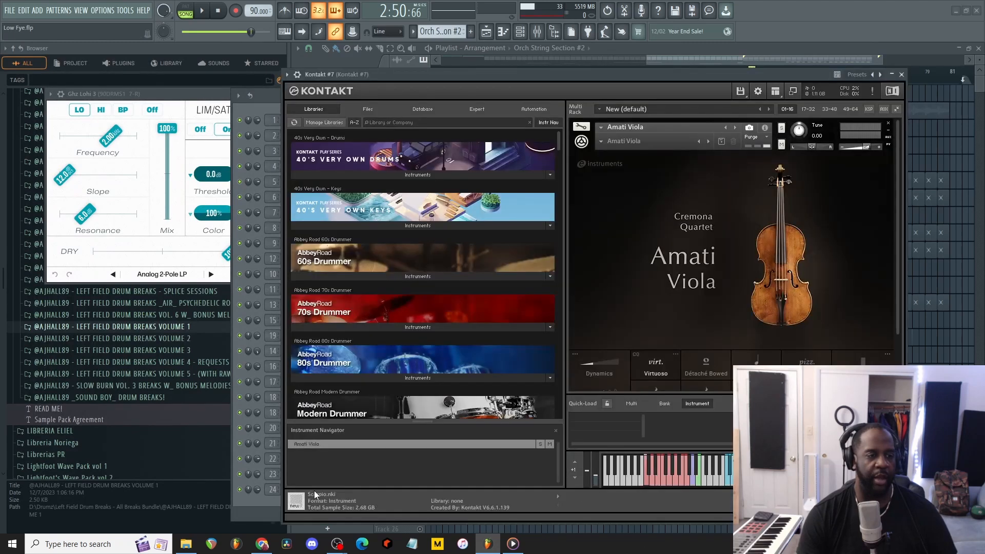
pyautogui.click(902, 75)
pyautogui.click(873, 97)
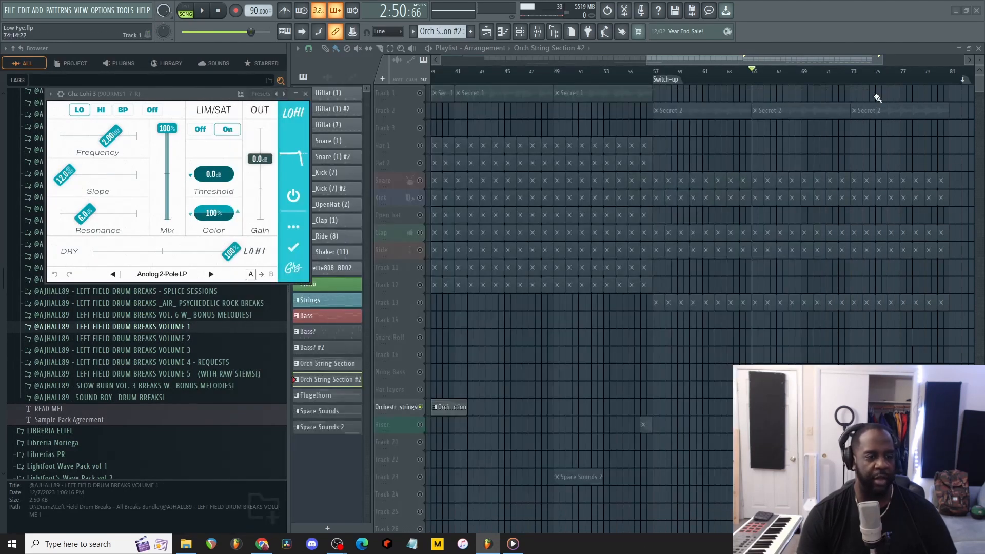
# Play the soloed orchestral strings from bar 73, and restore all tracks
pyautogui.click(851, 83)
pyautogui.press('space')
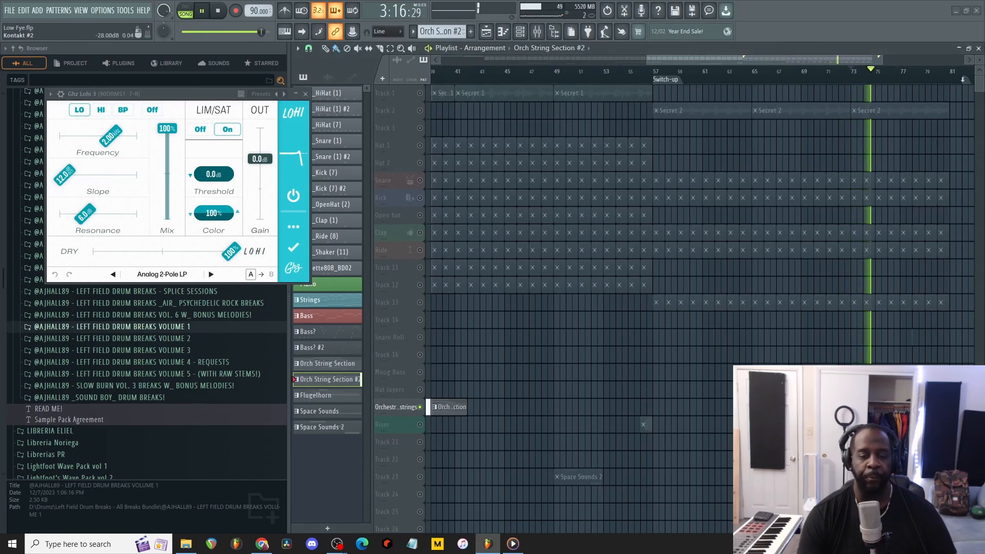
pyautogui.press('space')
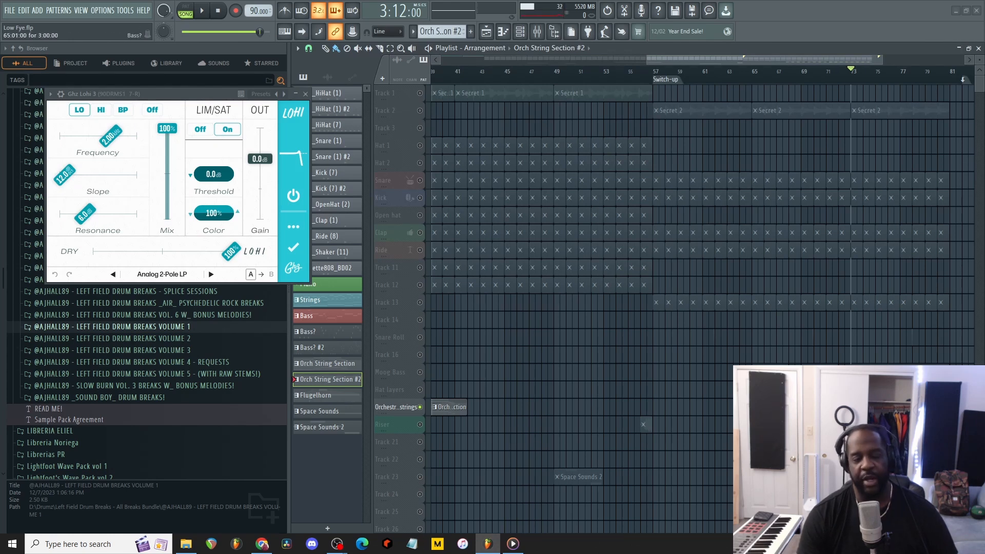
pyautogui.rightClick(419, 407)
# Play the full switch-up section with all tracks from the Switch-up marker at bar 57
pyautogui.click(653, 71)
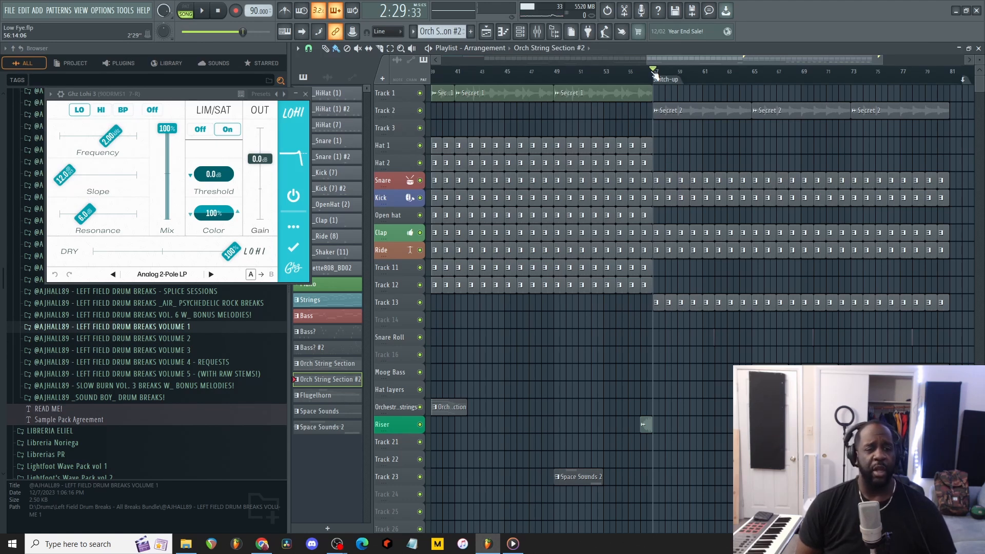
pyautogui.press('space')
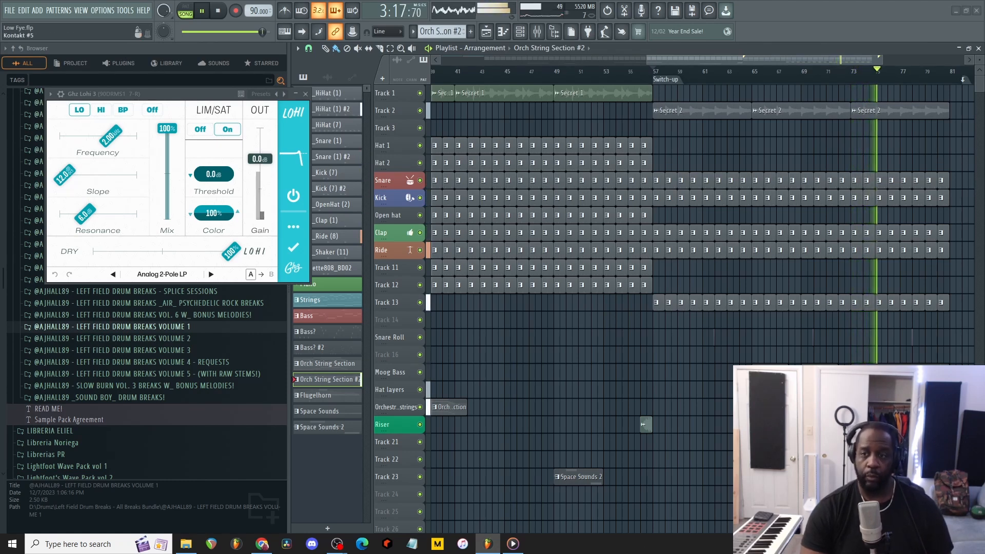
pyautogui.press('space')
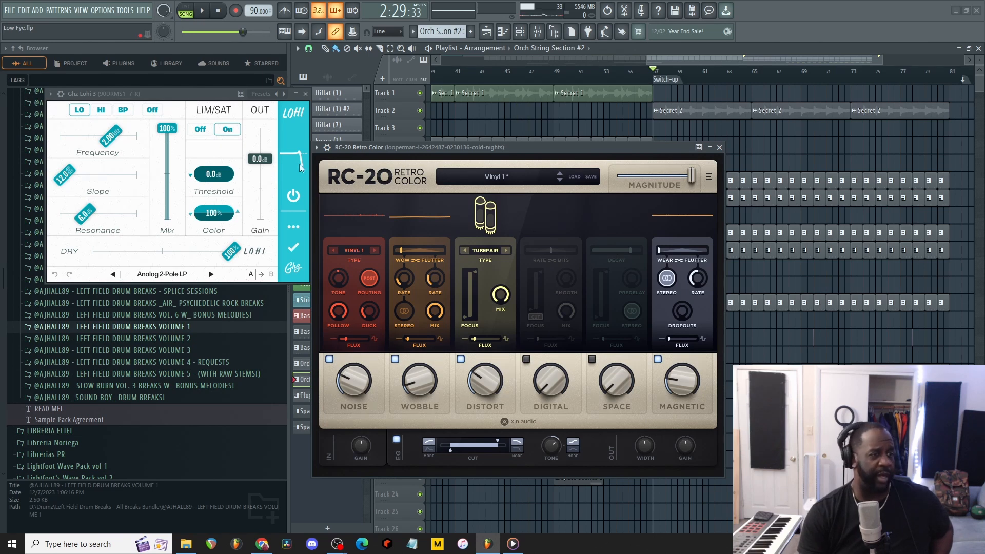
# Review the RC-20 Retro Color effect's Vinyl 1 settings, close the open effect windows, and view the whole arrangement
pyautogui.click(305, 95)
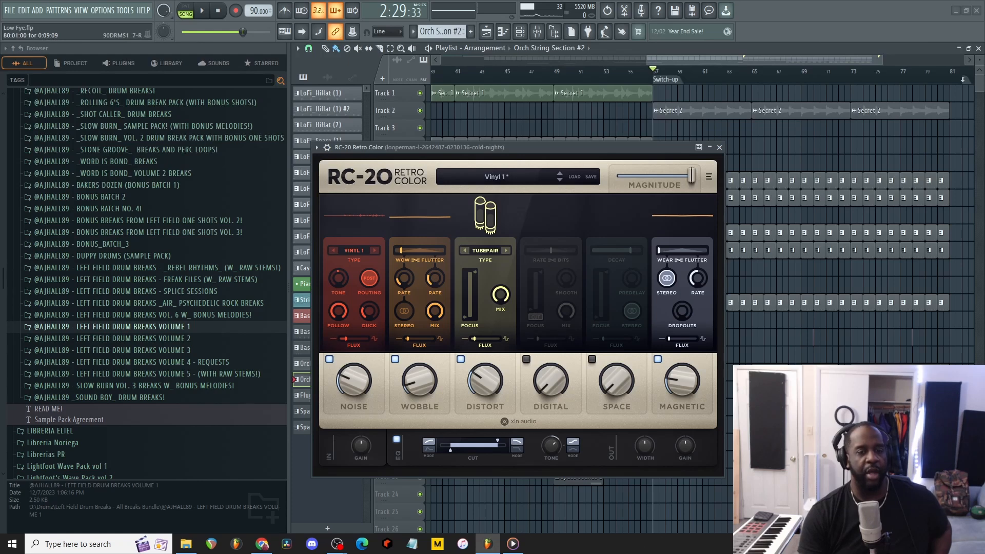
pyautogui.click(719, 147)
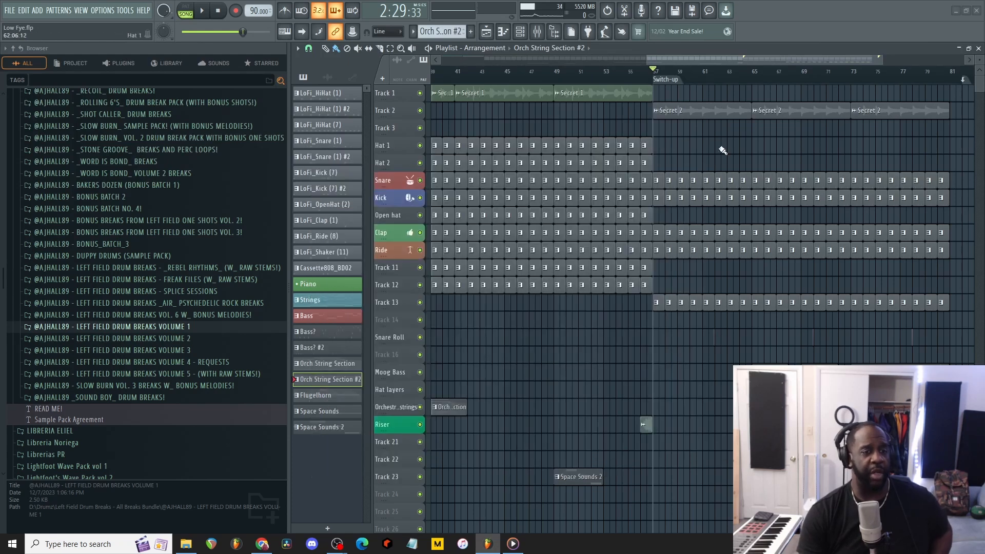
pyautogui.scroll(-3, 695, 409)
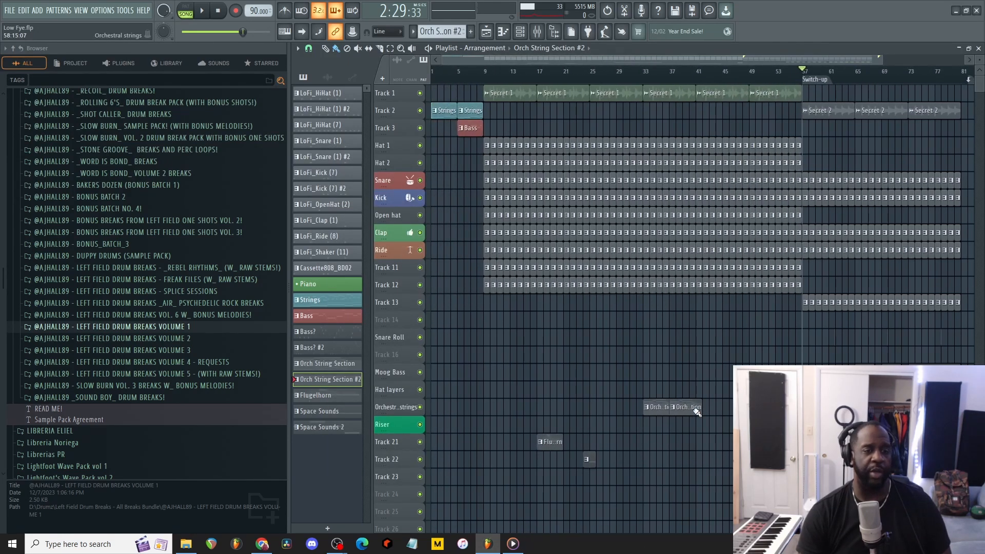